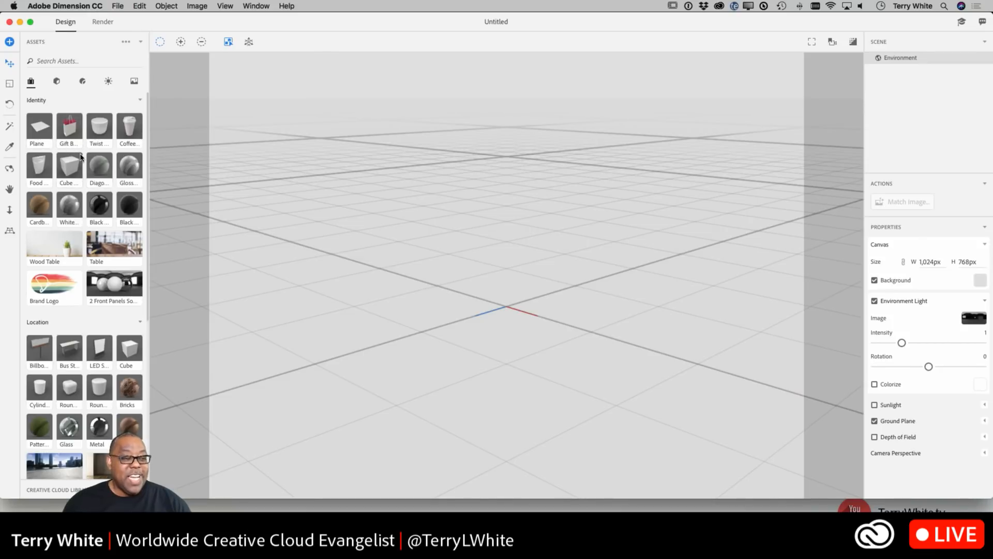
- Look through the starter asset categories for materials, models, lights and images, returning to the packs
scroll(82, 158, down, 3)
scroll(81, 158, up, 3)
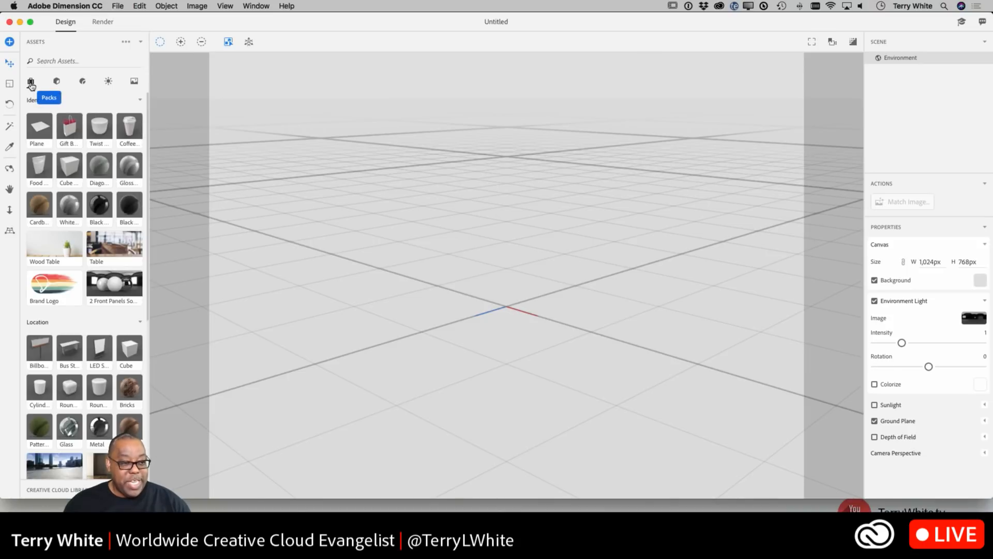
click(83, 82)
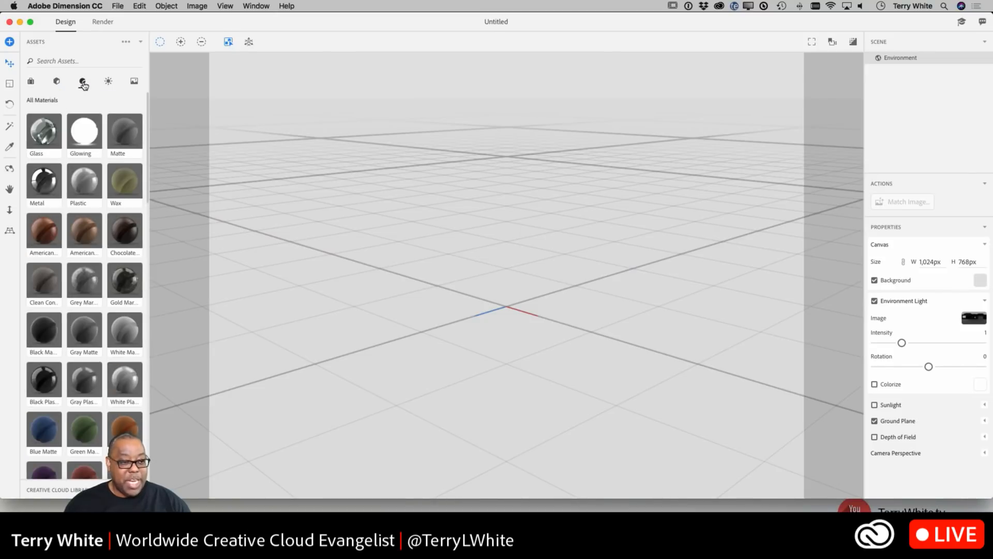
click(57, 82)
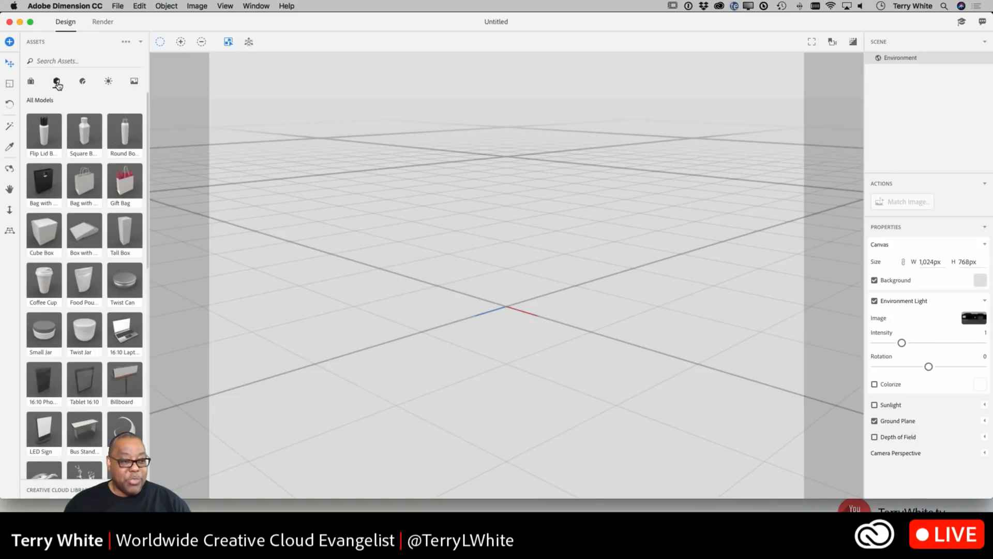
click(109, 83)
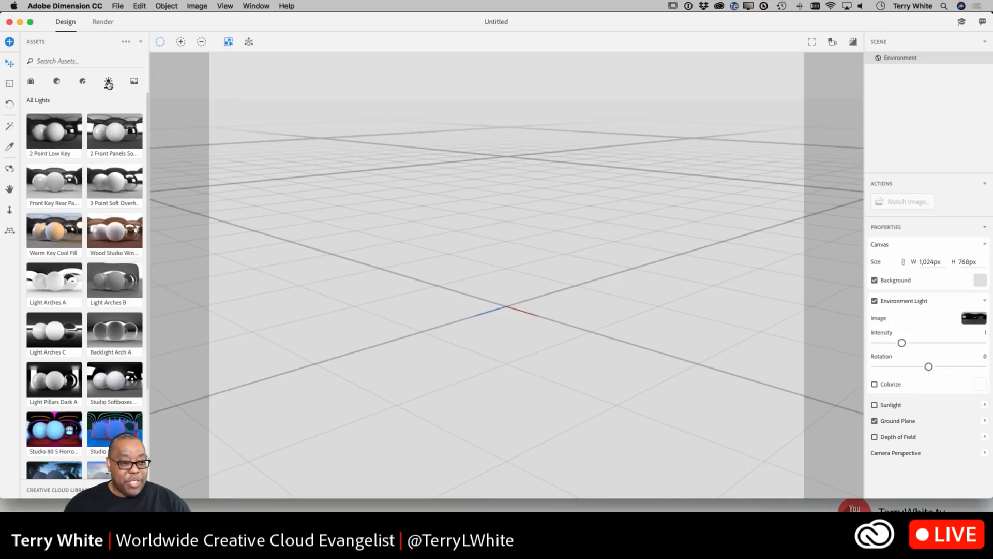
click(135, 82)
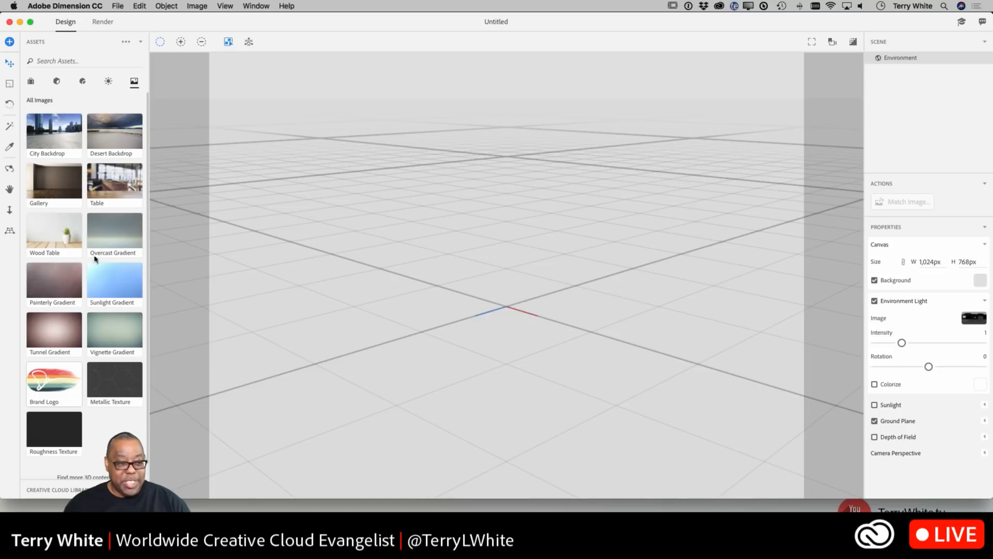
click(30, 81)
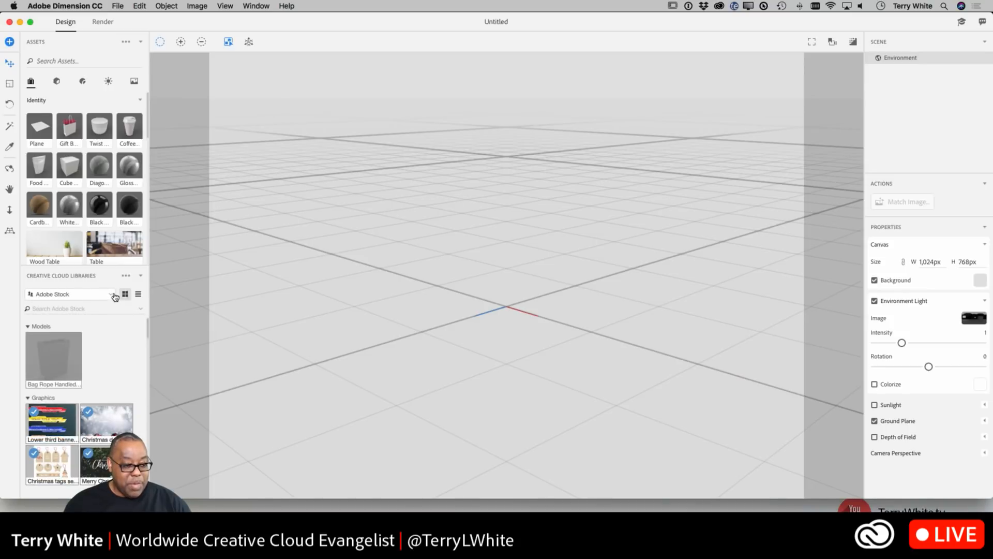
- Show the KAHVE library in Creative Cloud Libraries and look through its graphics and colors
click(114, 296)
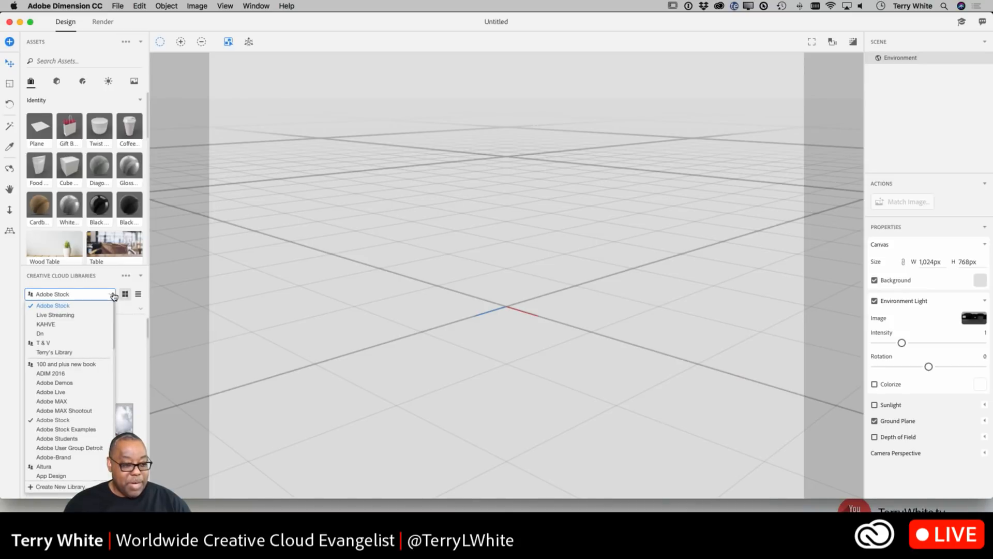
click(94, 324)
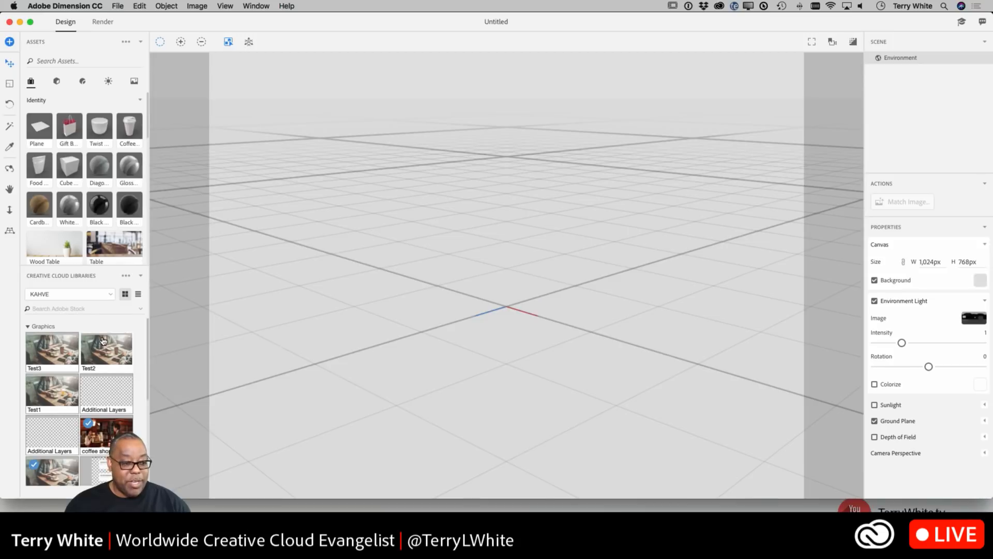
scroll(124, 372, down, 4)
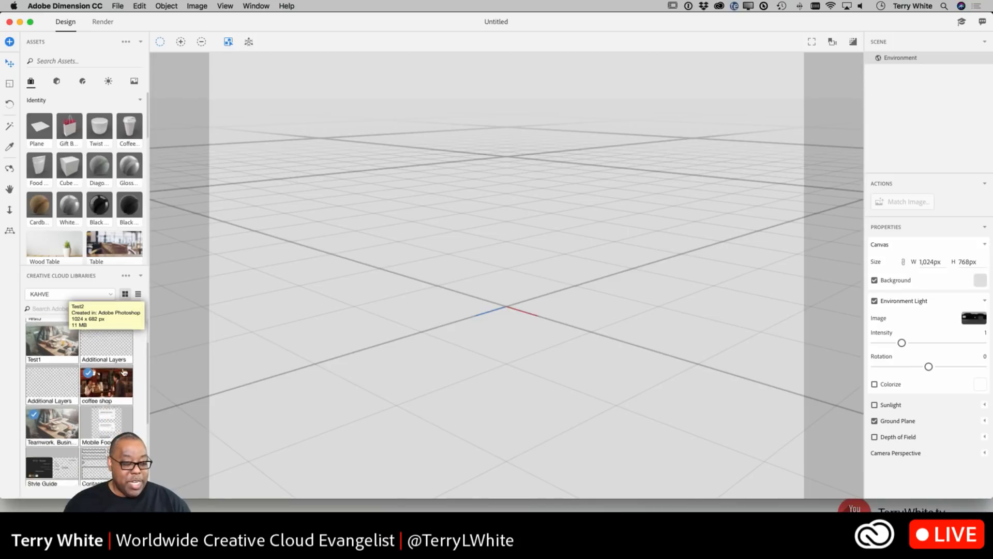
scroll(124, 383, down, 4)
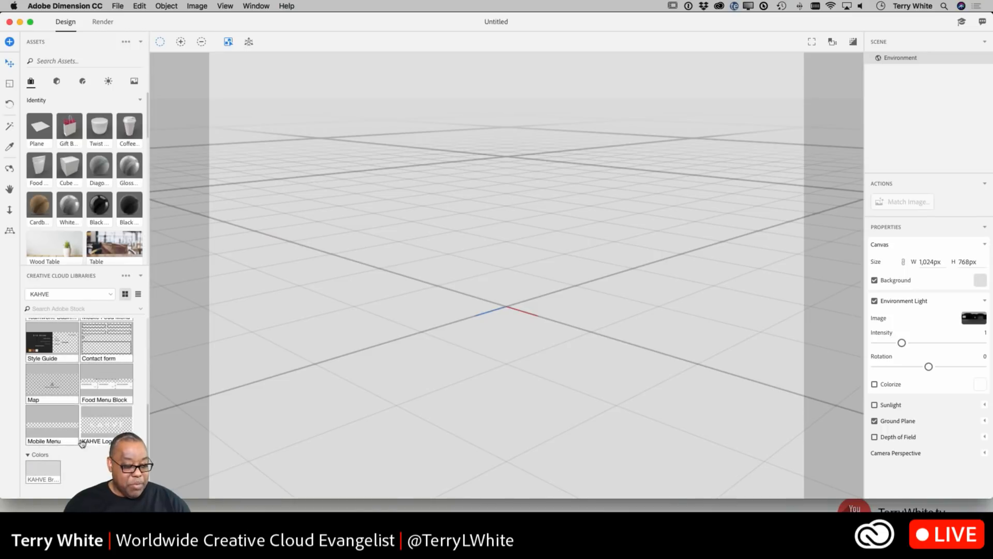
scroll(56, 381, up, 4)
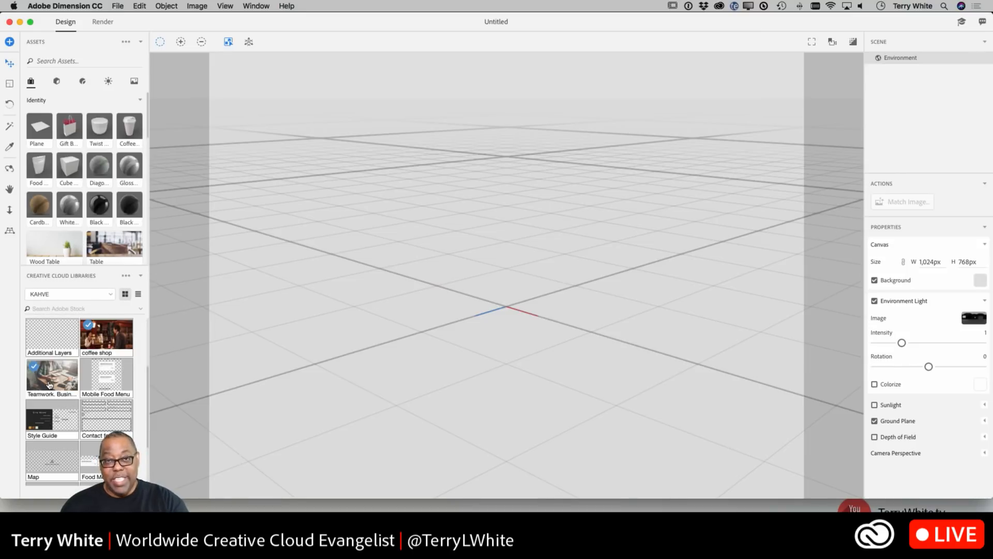
scroll(63, 363, up, 1)
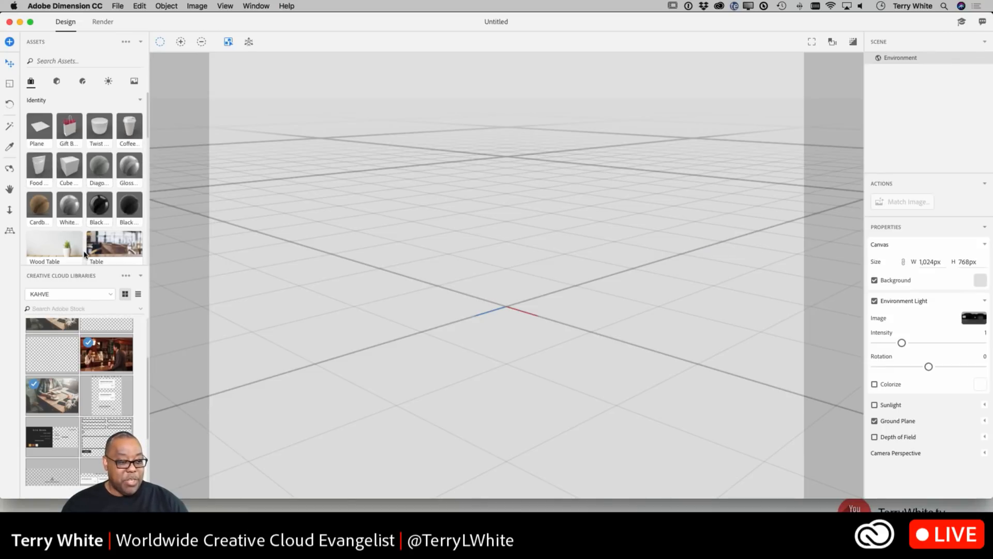
scroll(83, 244, down, 3)
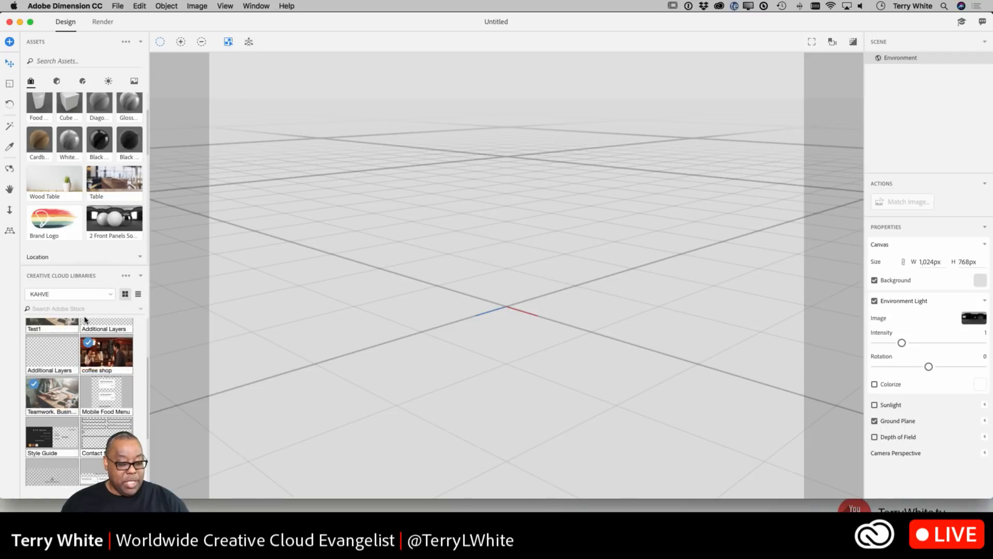
- Switch to Chrome, go to stock.adobe.com and open its 3D assets section
key(super+Tab)
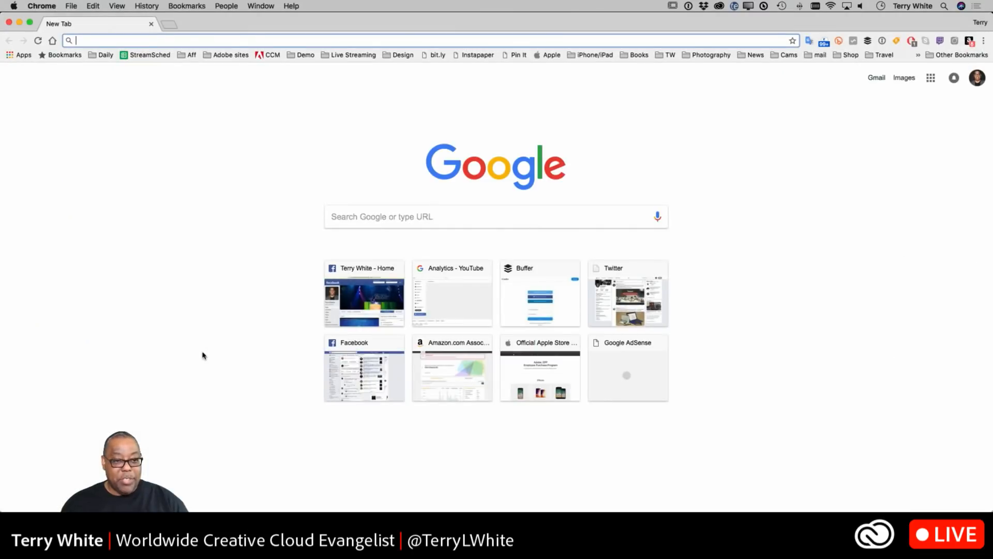
text(stock.adobe.com)
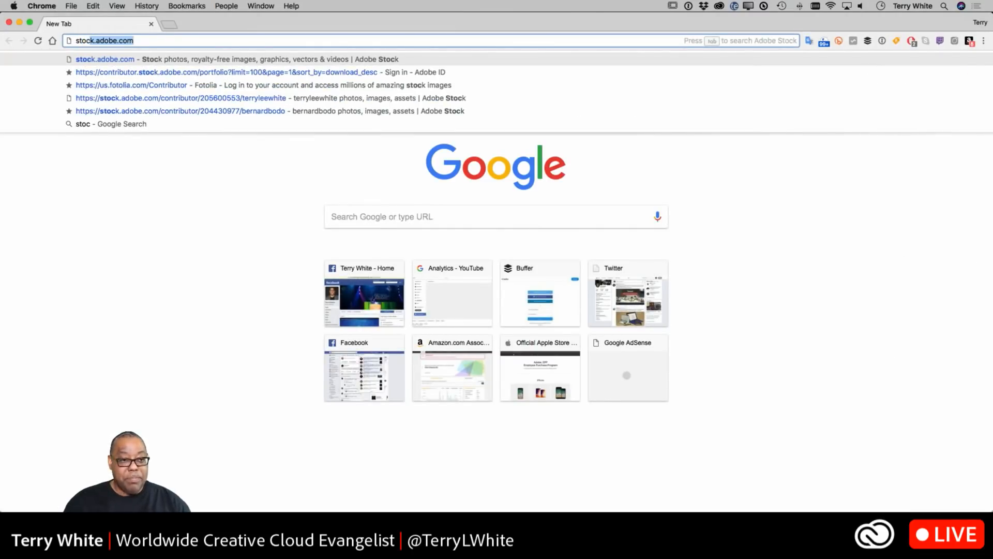
key(Return)
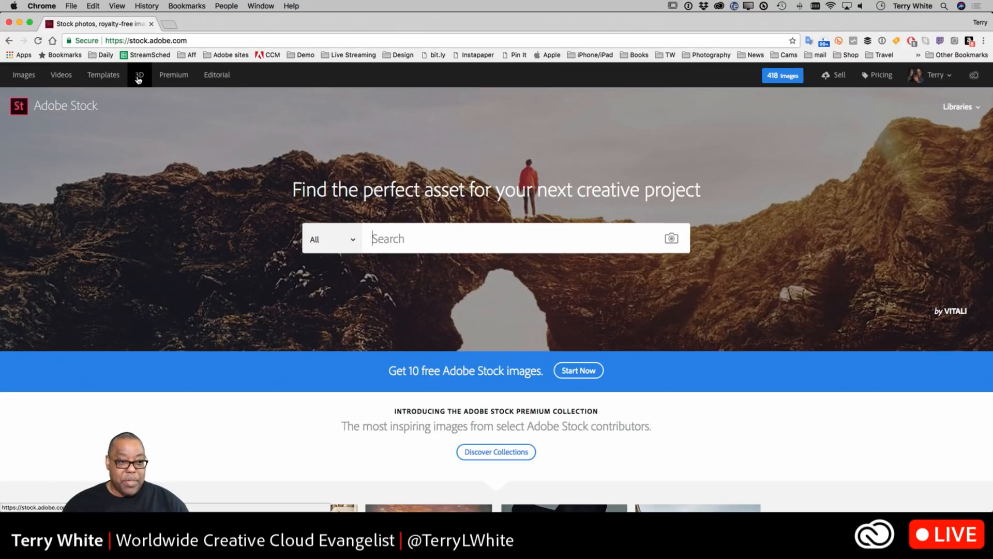
click(139, 76)
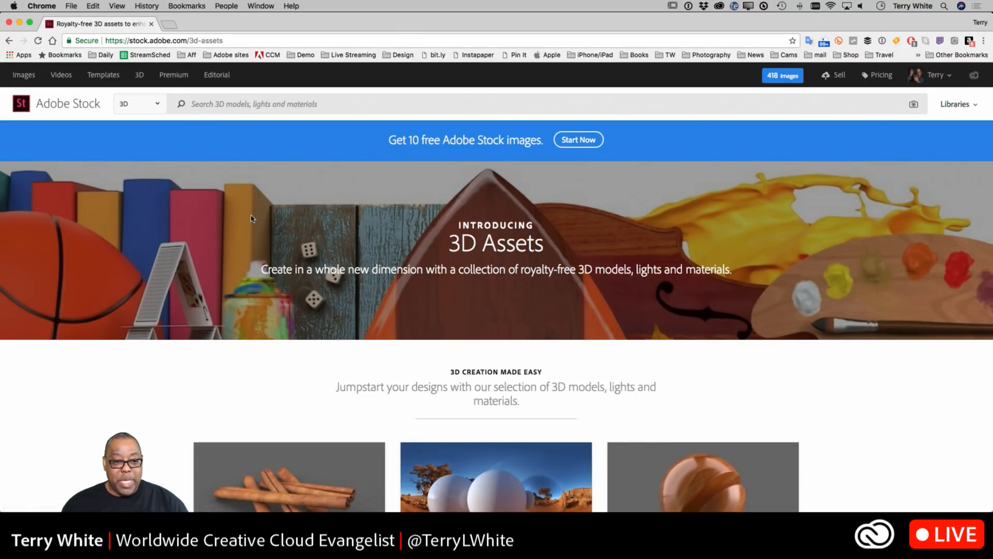
scroll(251, 218, down, 3)
scroll(217, 171, up, 3)
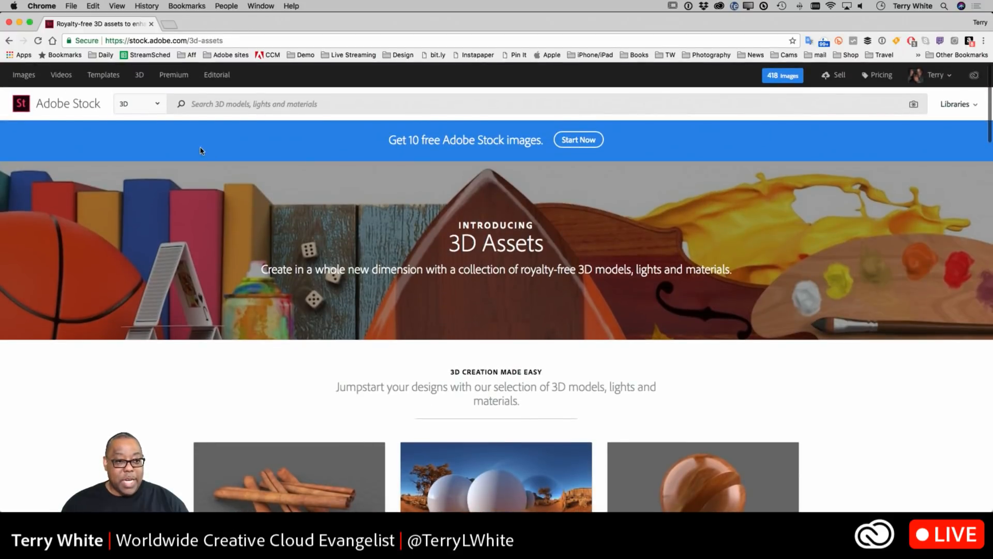
- Check the asset types available in the search filter and open the 3D model search from the 3D assets page
click(157, 106)
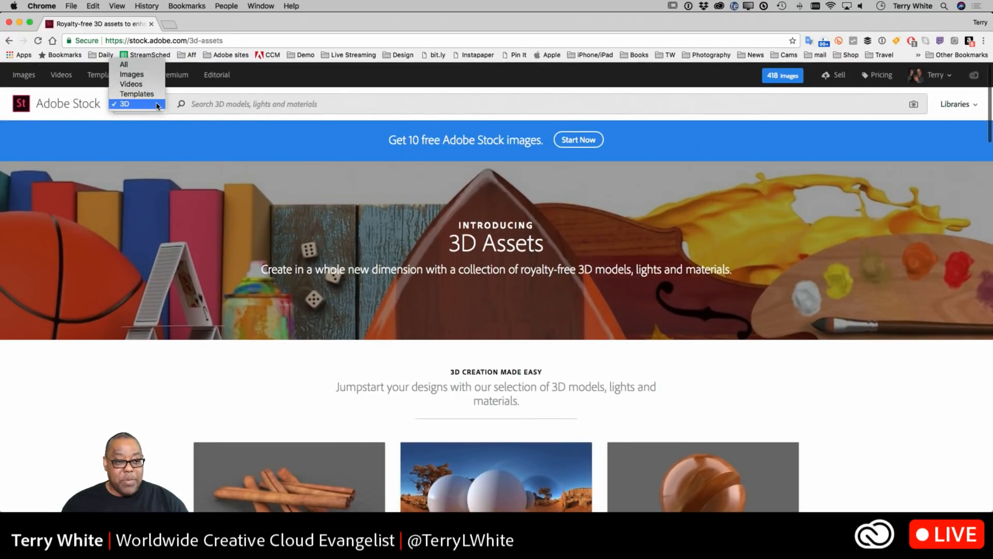
click(195, 108)
scroll(233, 147, down, 10)
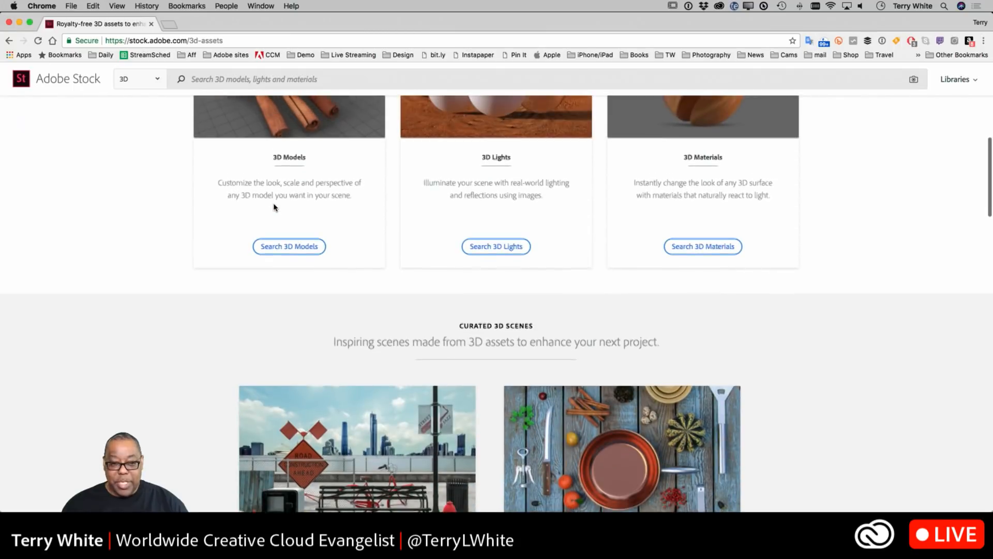
scroll(274, 207, up, 2)
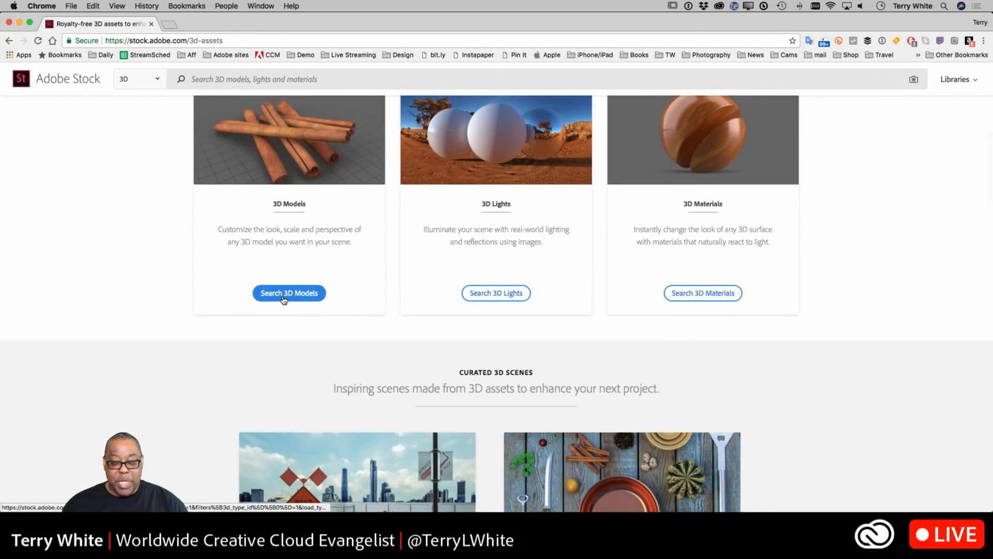
click(283, 296)
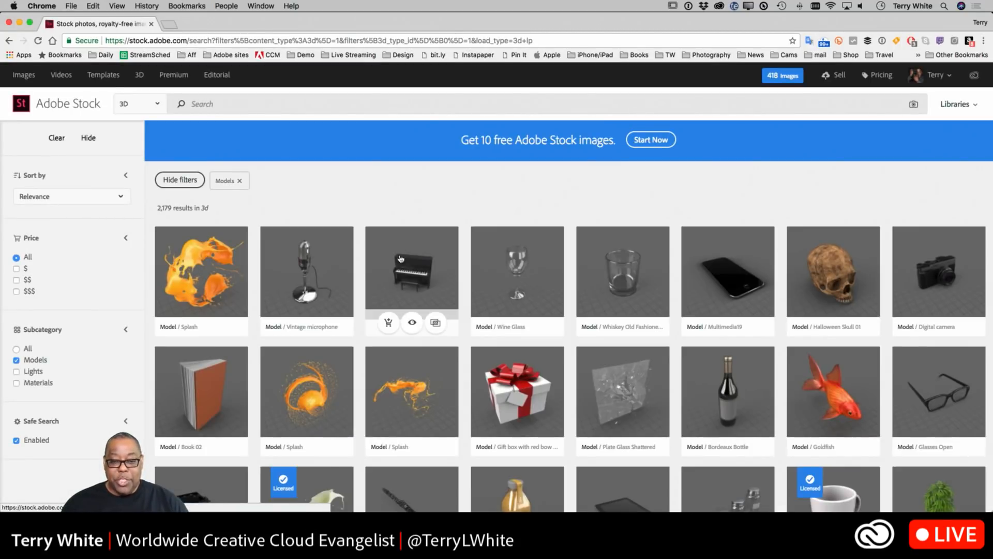
- Look through the 3D model results and go to the last results page, 22
scroll(400, 258, down, 5)
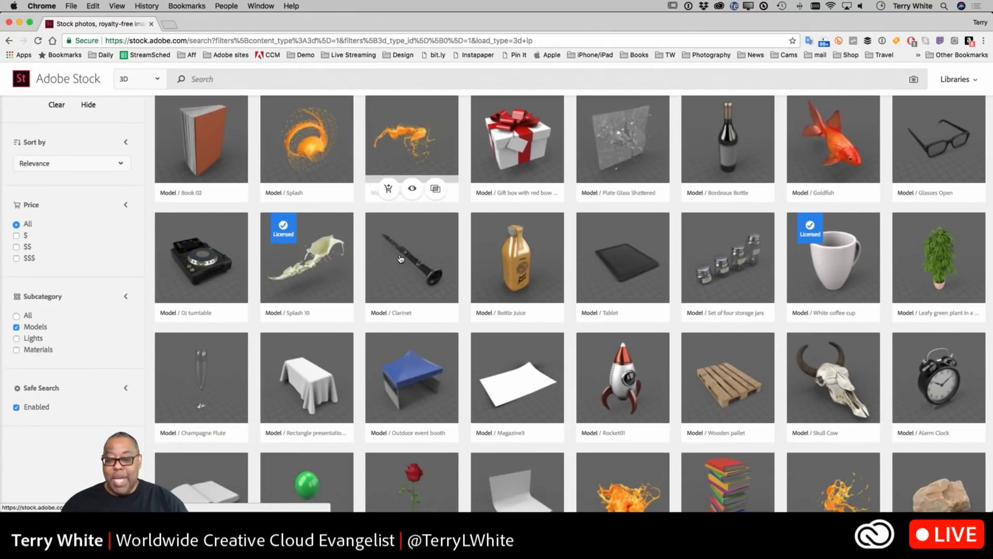
scroll(400, 258, down, 9)
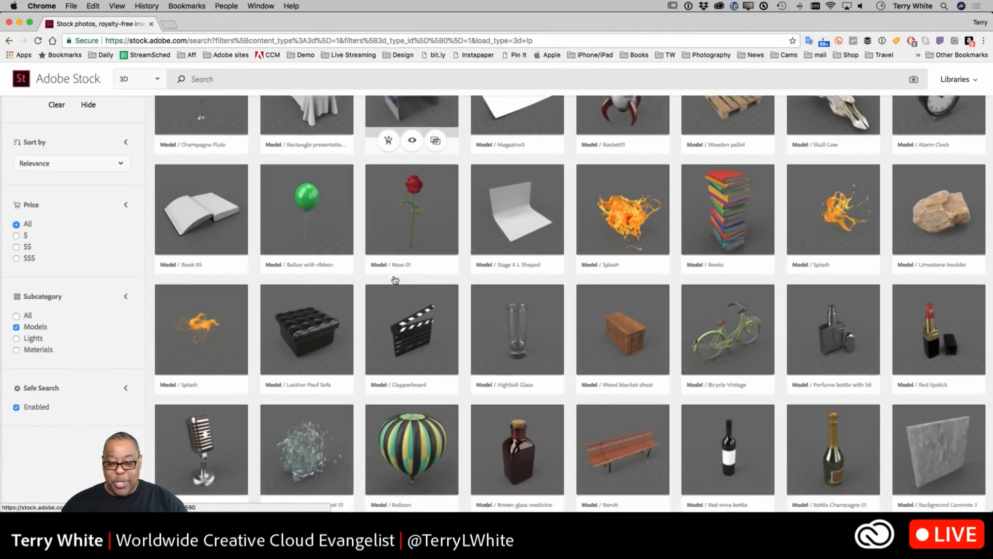
scroll(394, 280, down, 14)
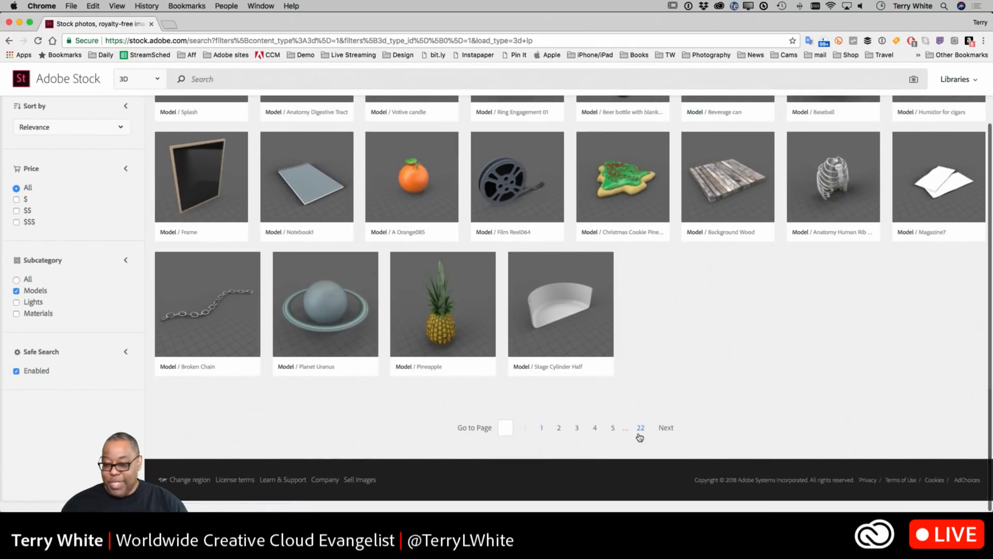
click(641, 429)
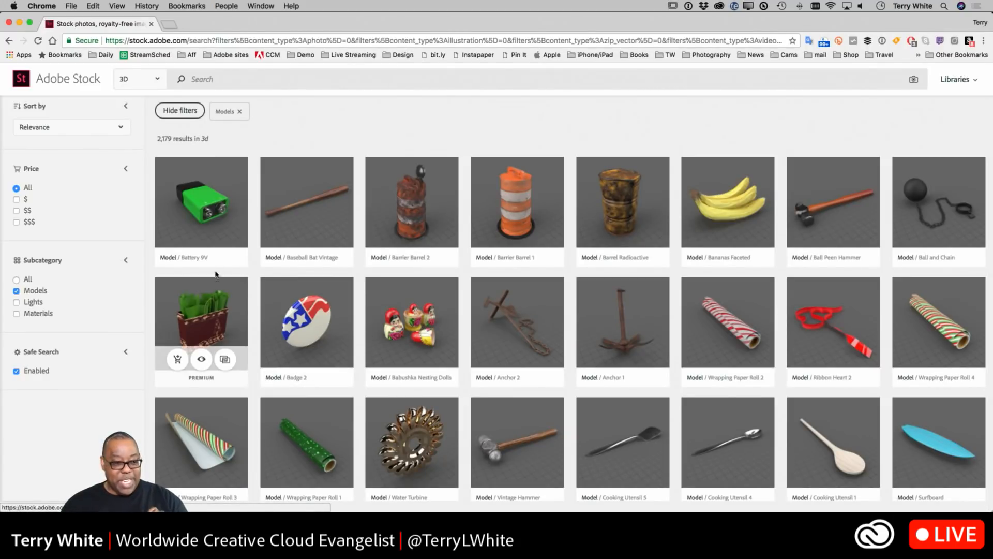
- Filter the 3D models to the $ price level and look through the results up to the last page, 8
click(17, 200)
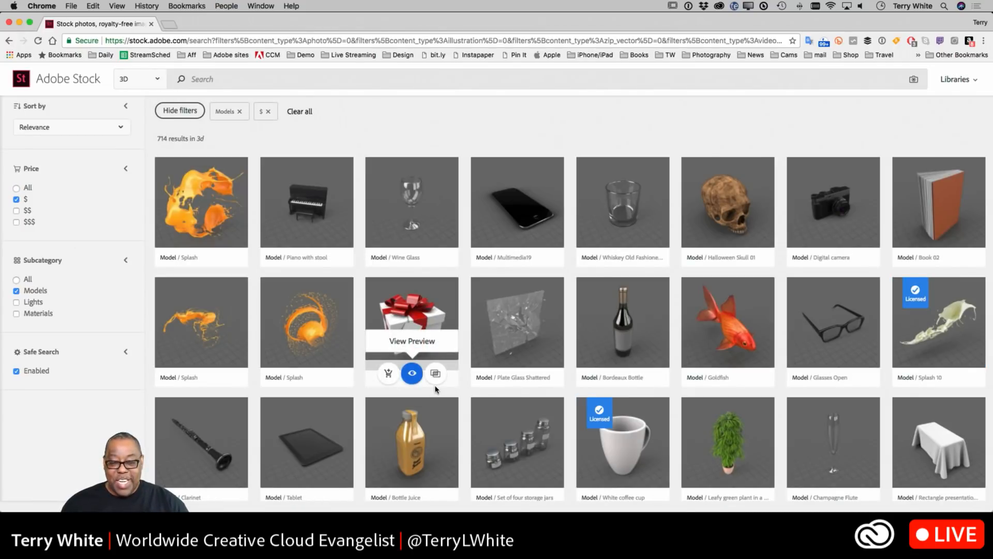
scroll(459, 393, down, 10)
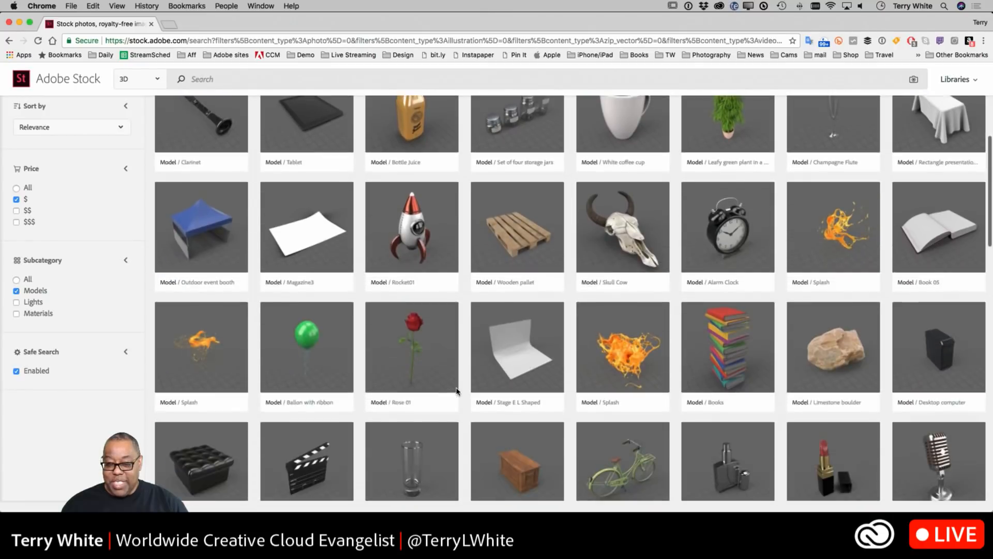
scroll(459, 393, down, 8)
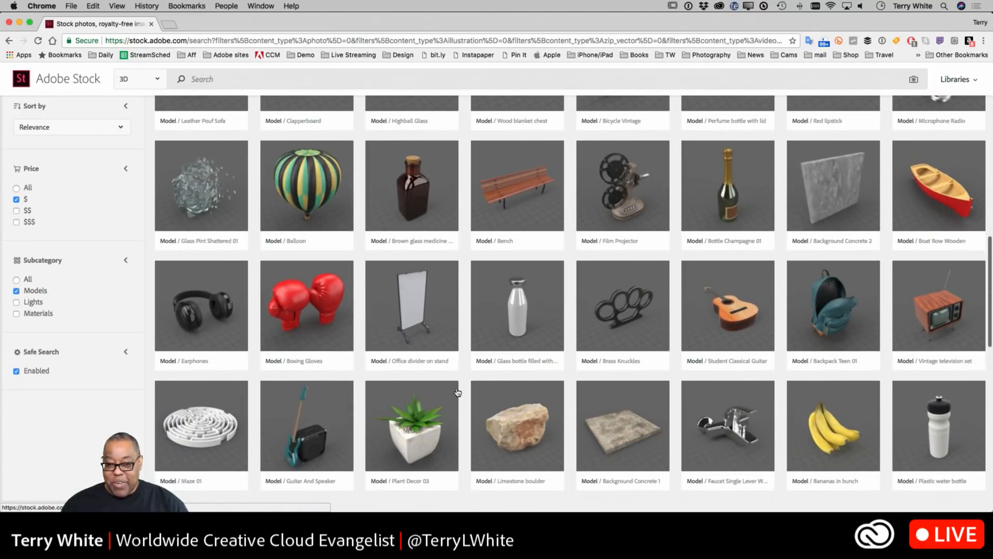
scroll(458, 392, down, 15)
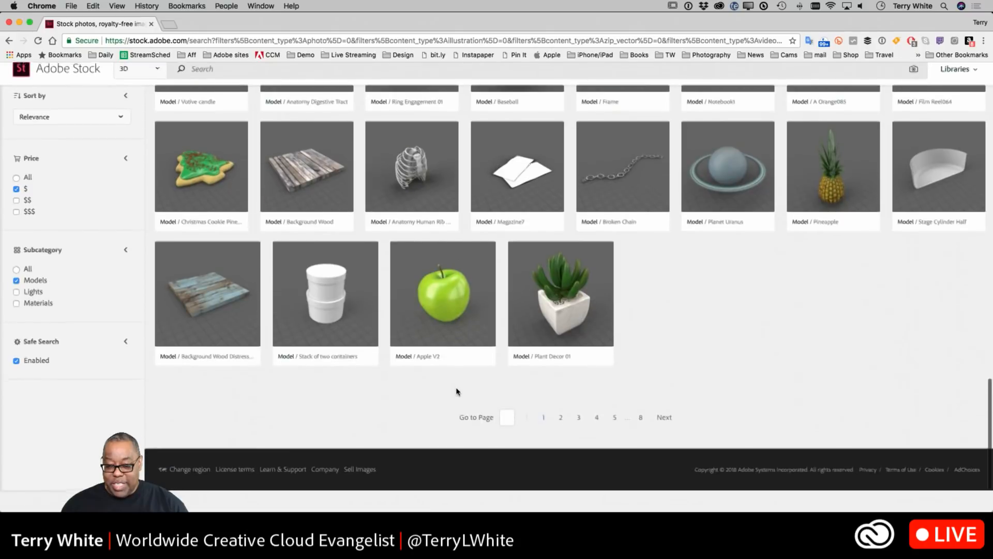
click(641, 427)
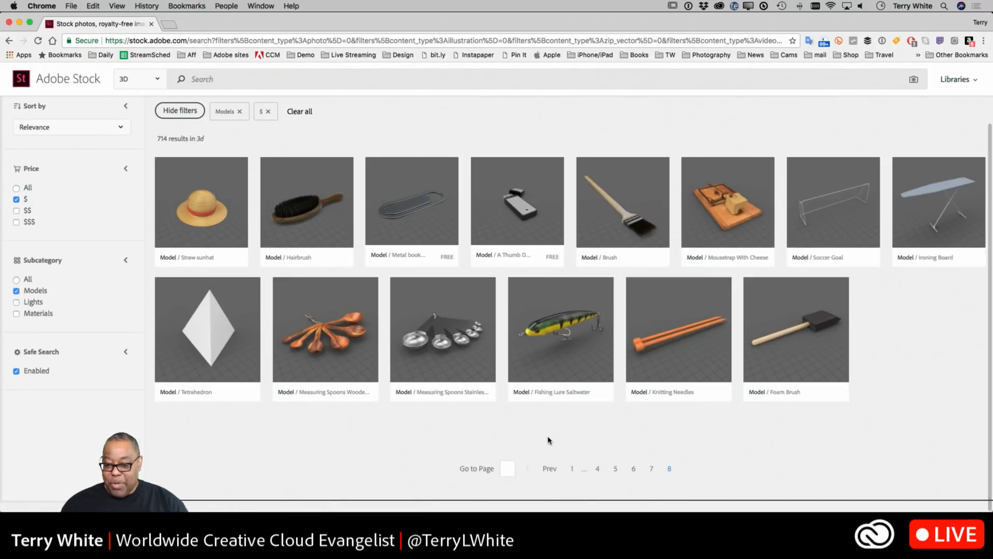
scroll(558, 437, down, 2)
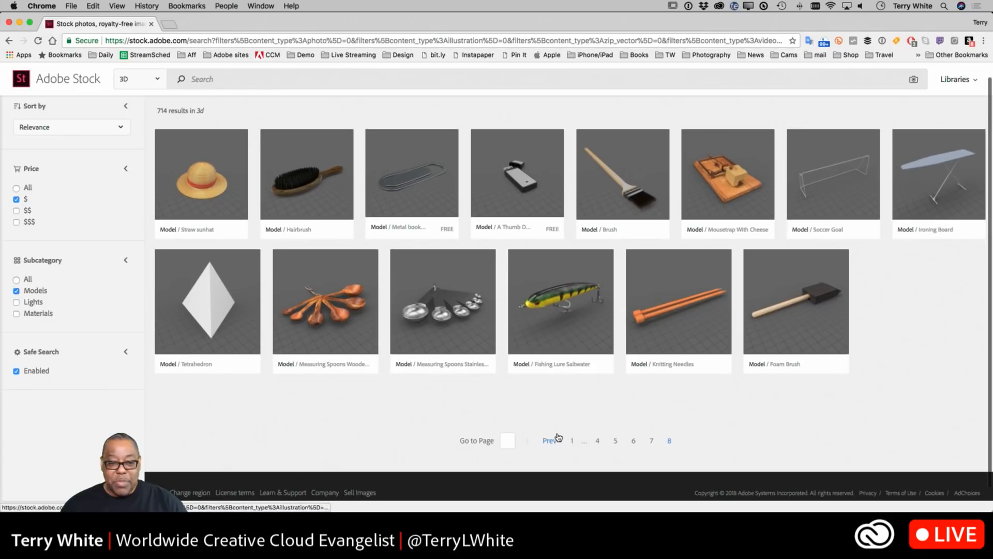
scroll(558, 438, up, 1)
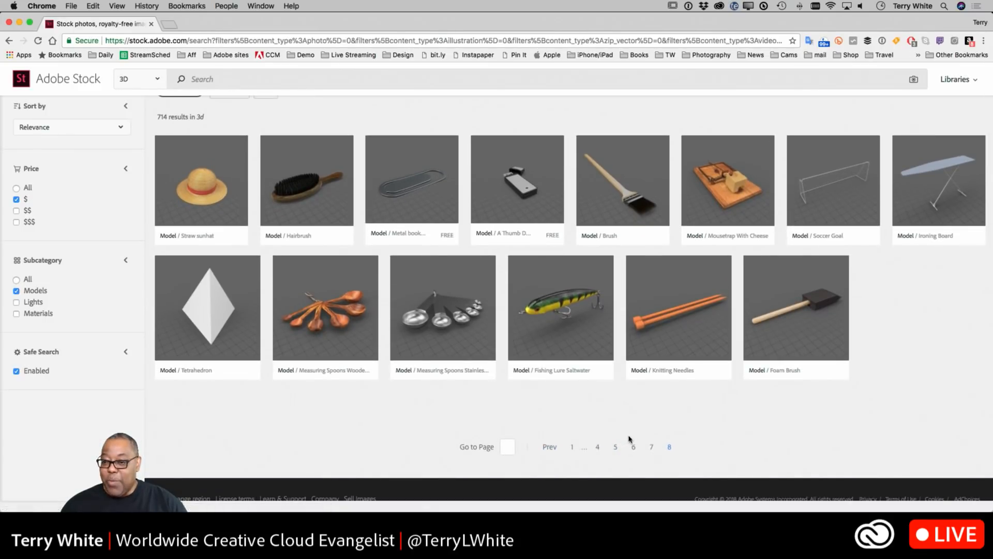
scroll(629, 441, up, 3)
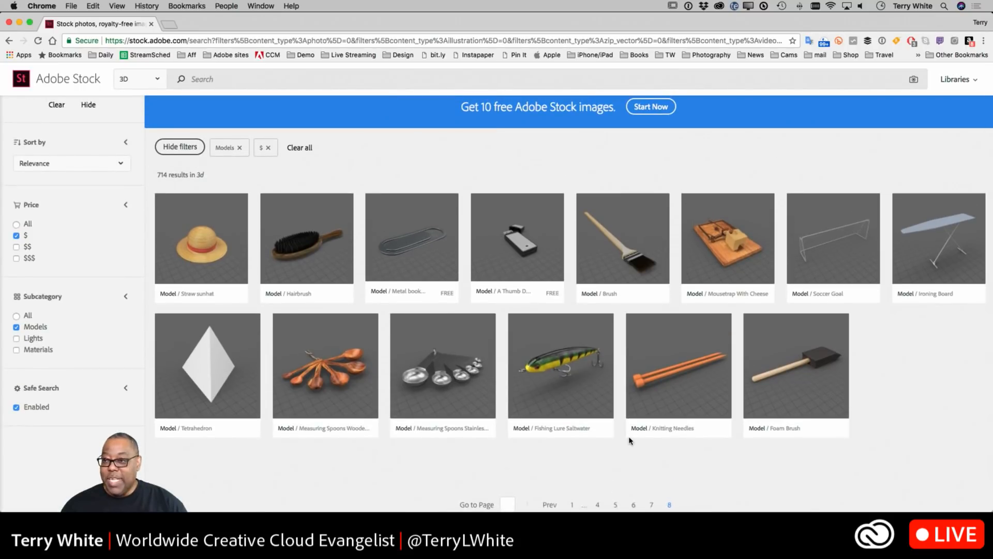
scroll(629, 441, down, 3)
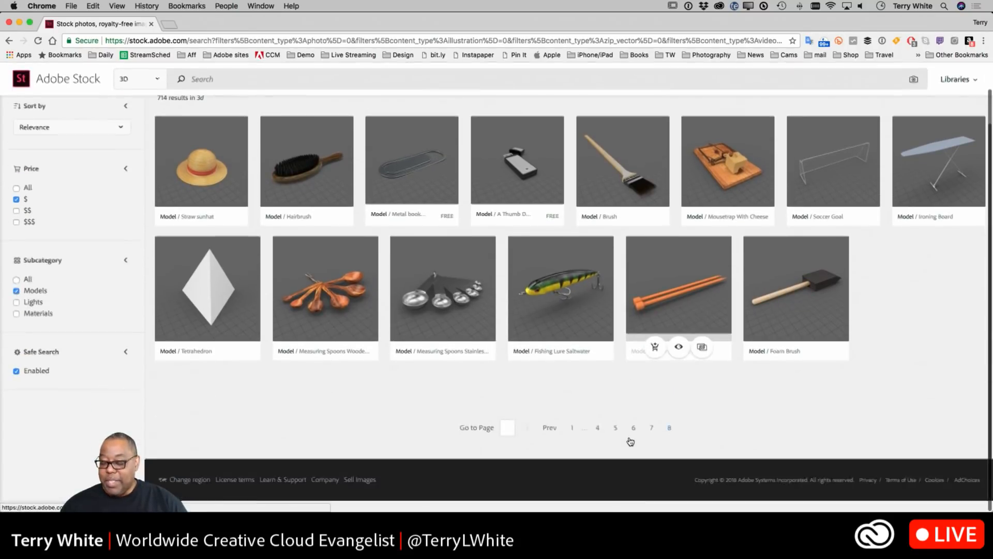
- License the free record cover model and a free Bag Cutout model from the $ results, saving them to the Dn library
click(651, 428)
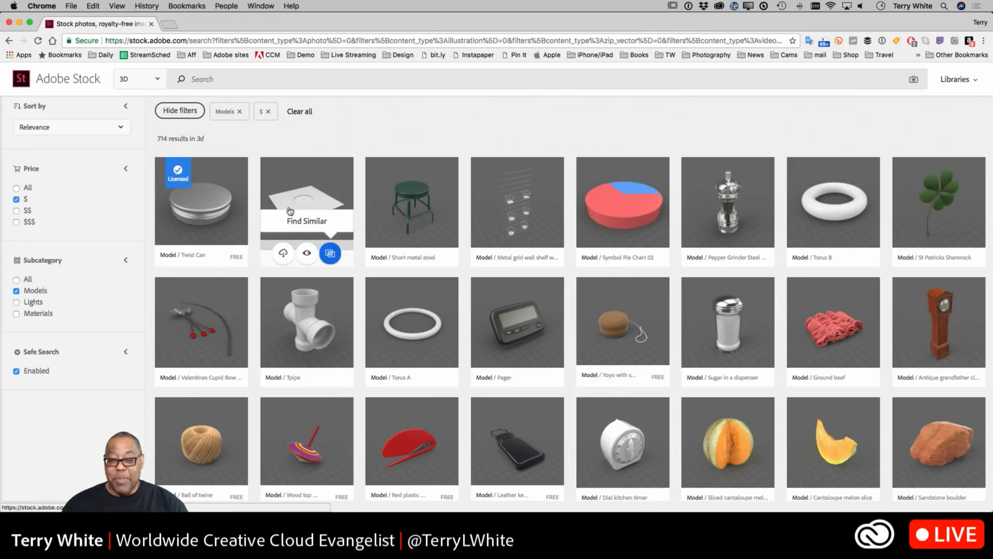
click(284, 254)
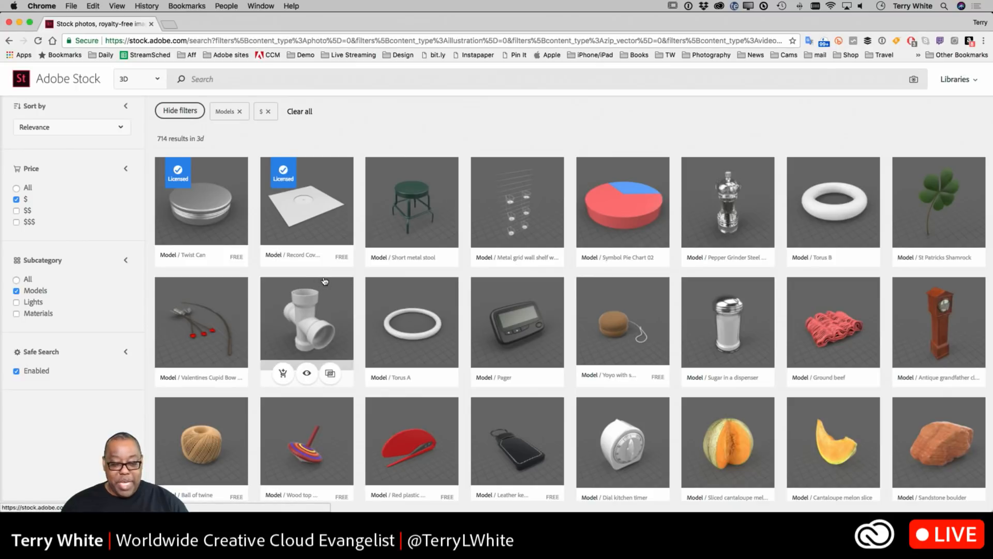
scroll(326, 280, down, 2)
scroll(326, 280, down, 6)
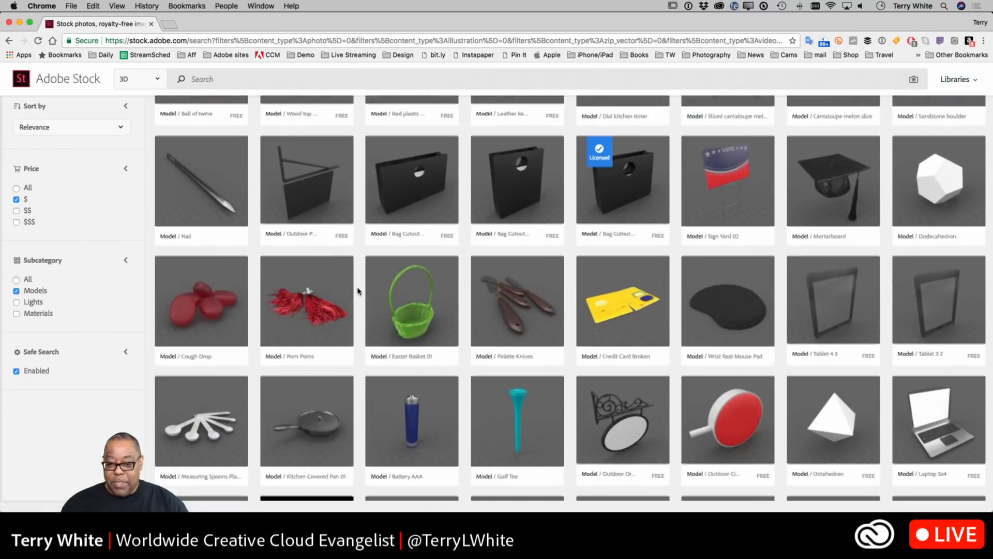
mouse_move(494, 219)
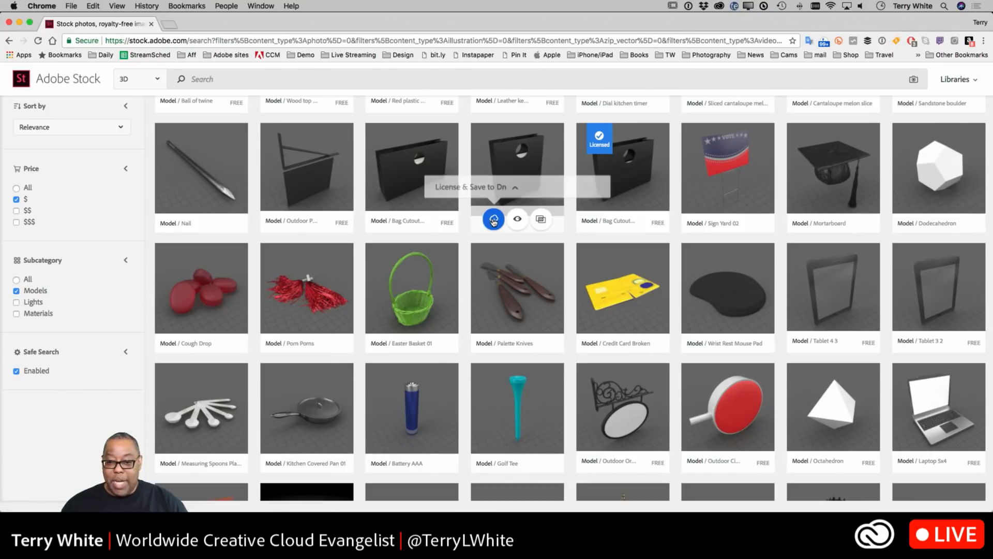
click(495, 220)
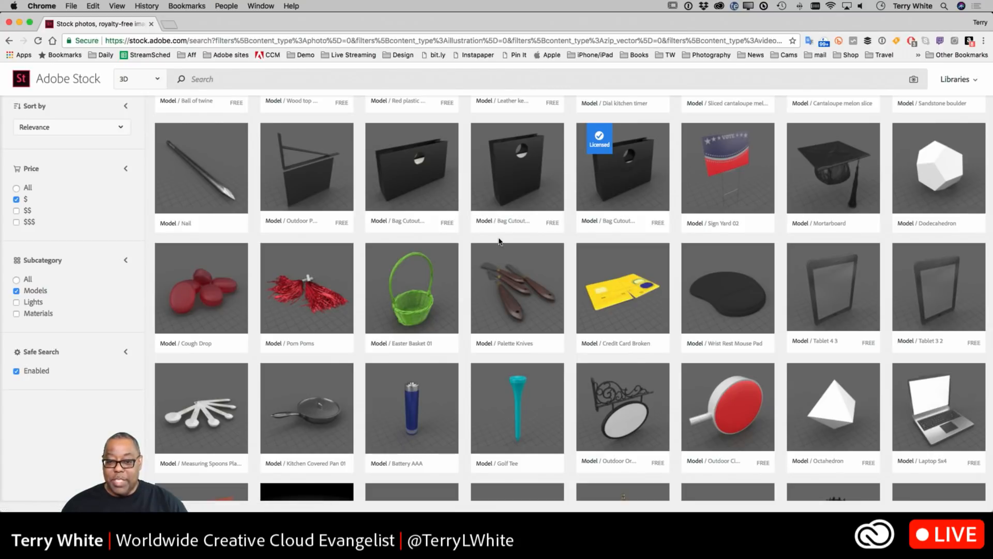
mouse_move(507, 227)
scroll(507, 228, up, 1)
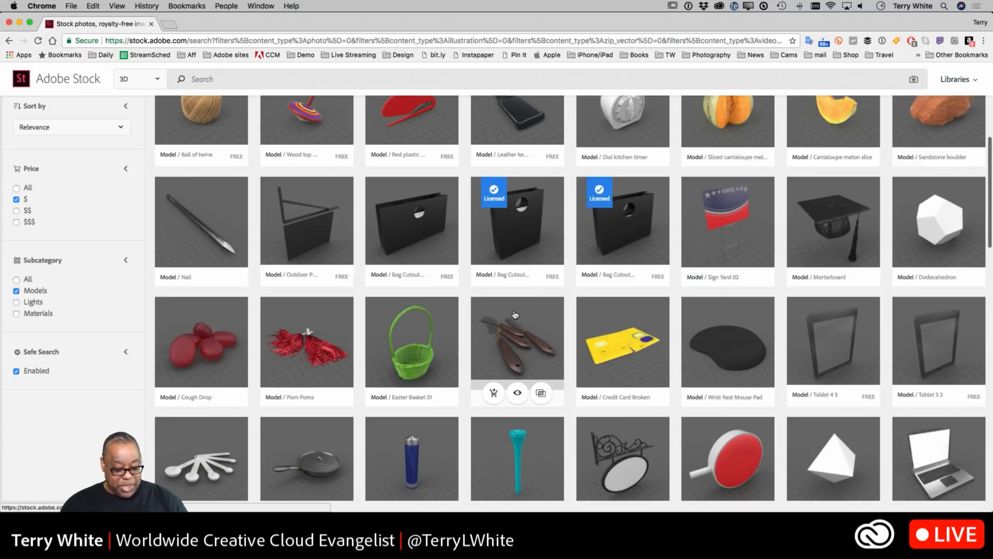
- Switch to Adobe Dimension and show the Dn library's contents in Creative Cloud Libraries
key(super+Tab)
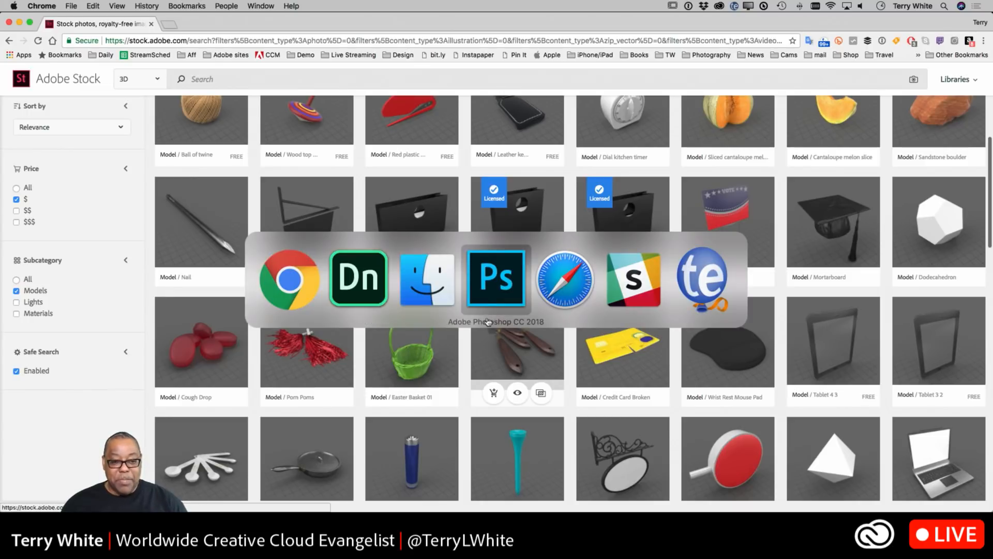
click(368, 300)
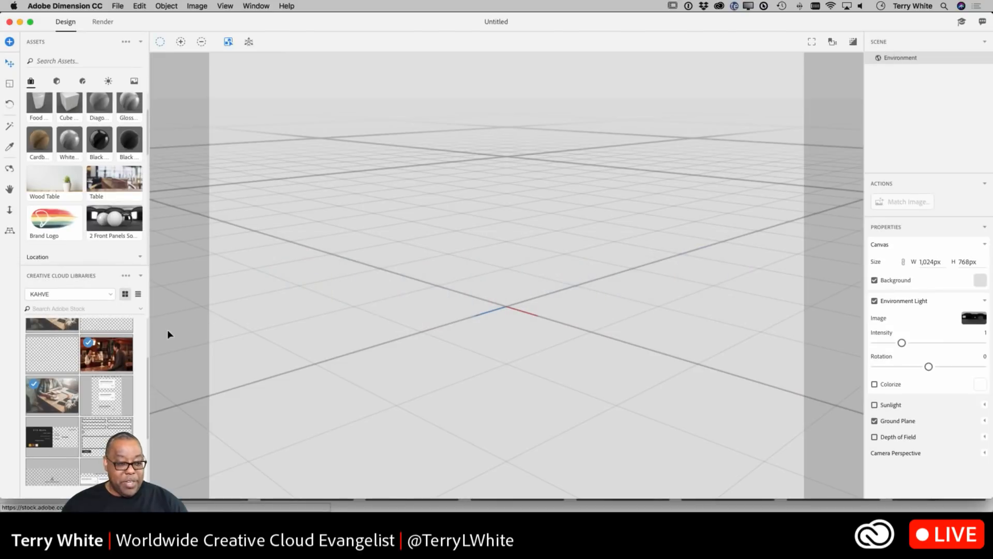
click(111, 295)
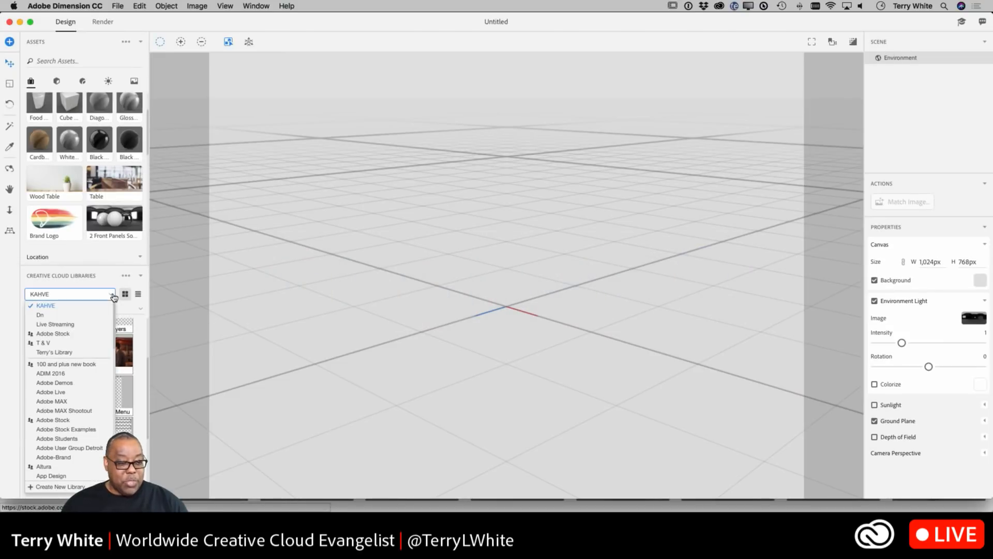
click(93, 315)
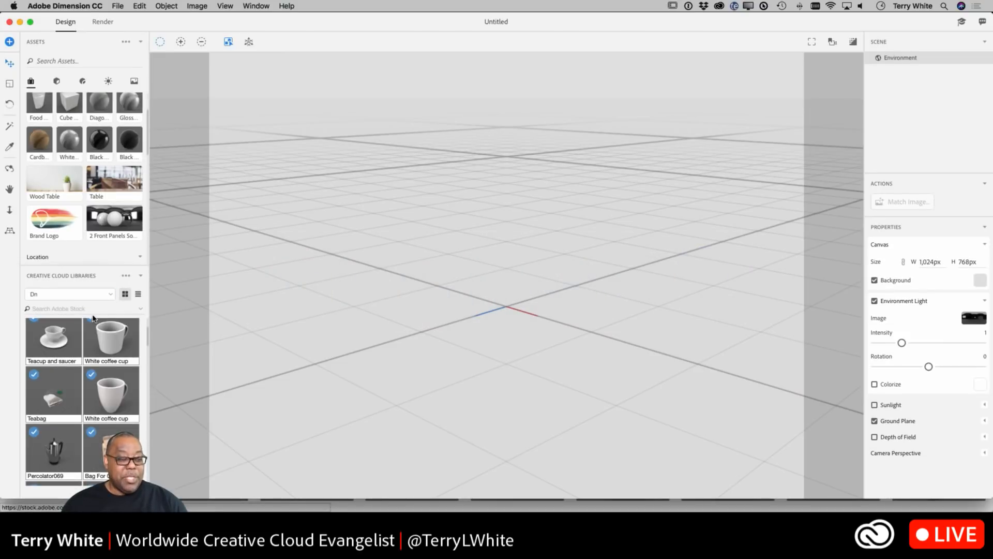
- Look through all the licensed models in the Dn library, including the remaining ones not shown at first
scroll(118, 346, down, 1)
scroll(119, 346, down, 10)
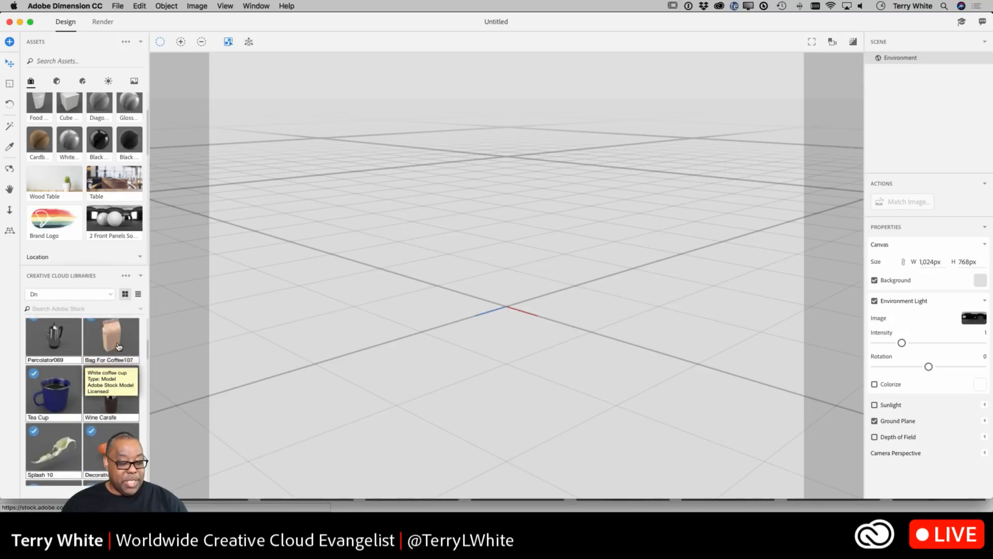
scroll(119, 346, down, 10)
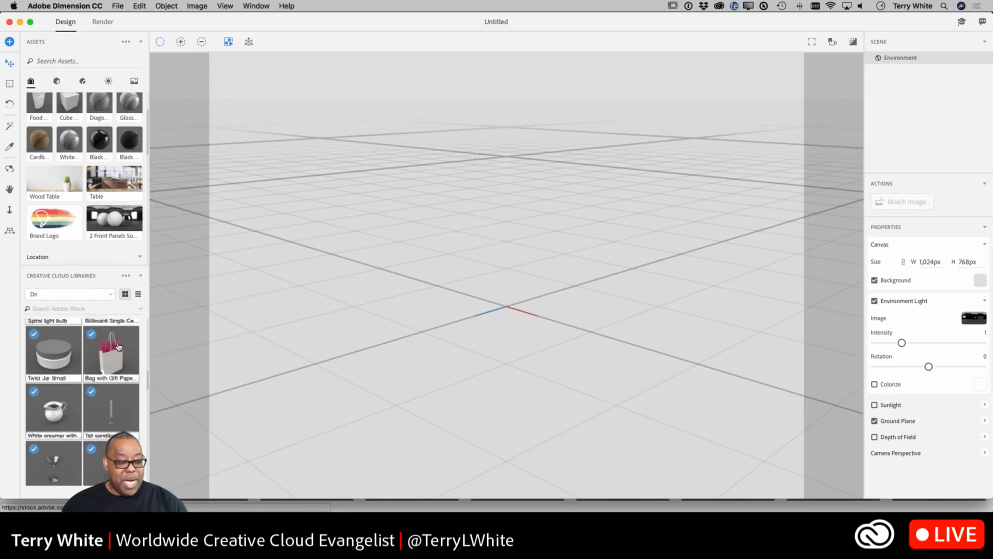
scroll(118, 347, down, 10)
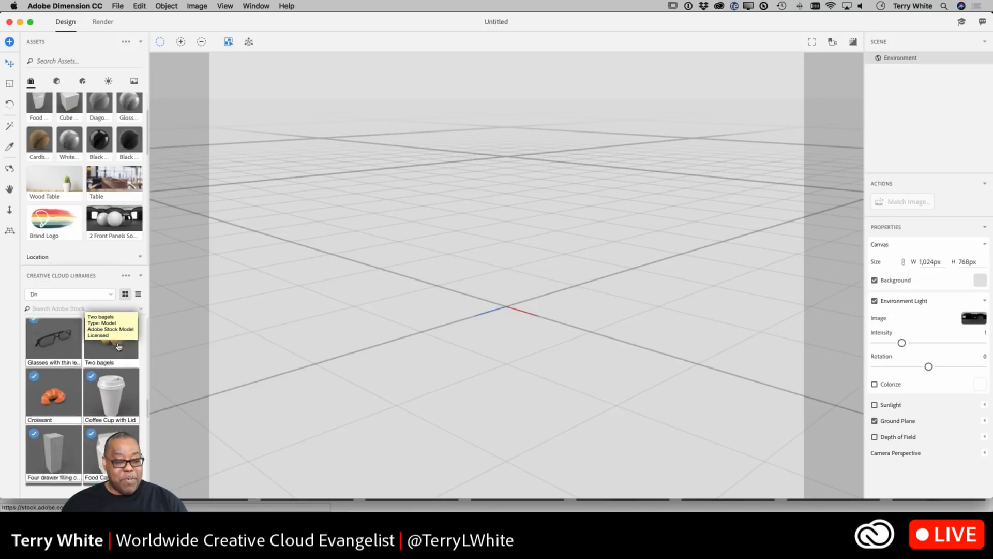
scroll(118, 346, down, 10)
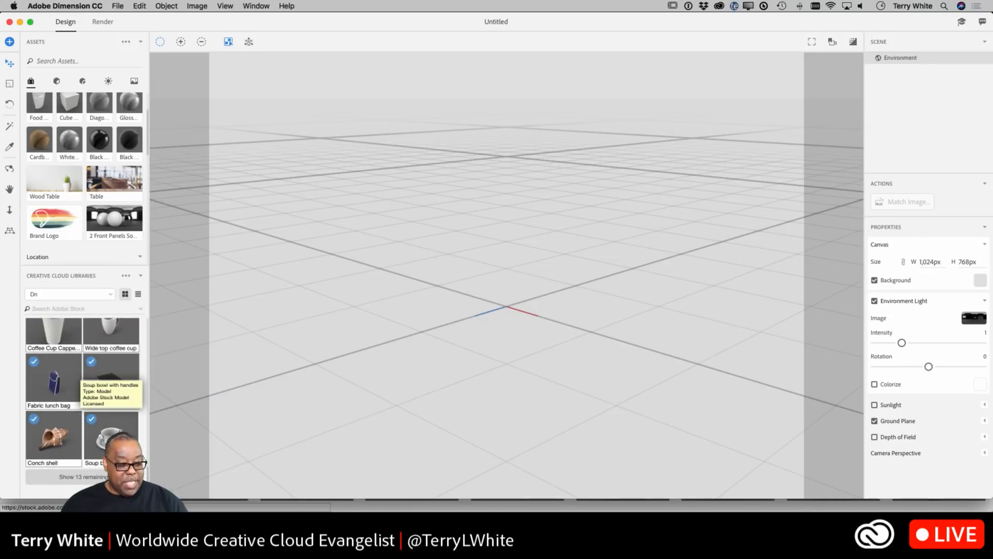
click(82, 477)
scroll(125, 413, down, 8)
scroll(122, 412, down, 2)
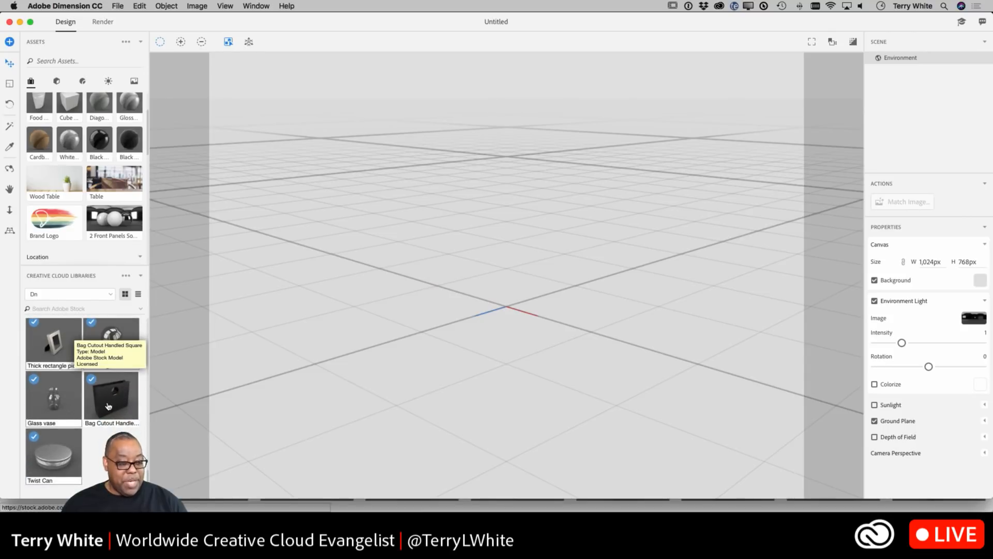
scroll(108, 406, up, 10)
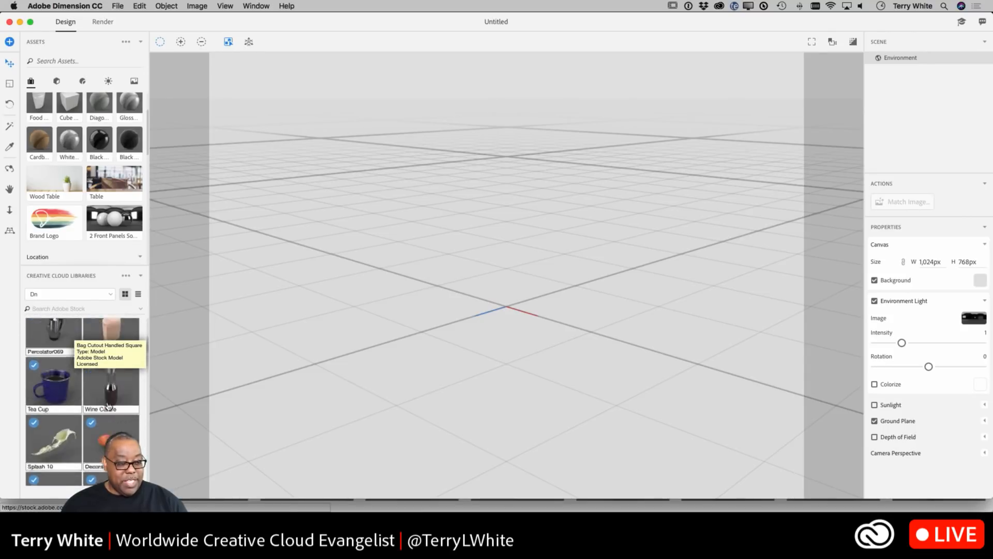
scroll(108, 406, up, 5)
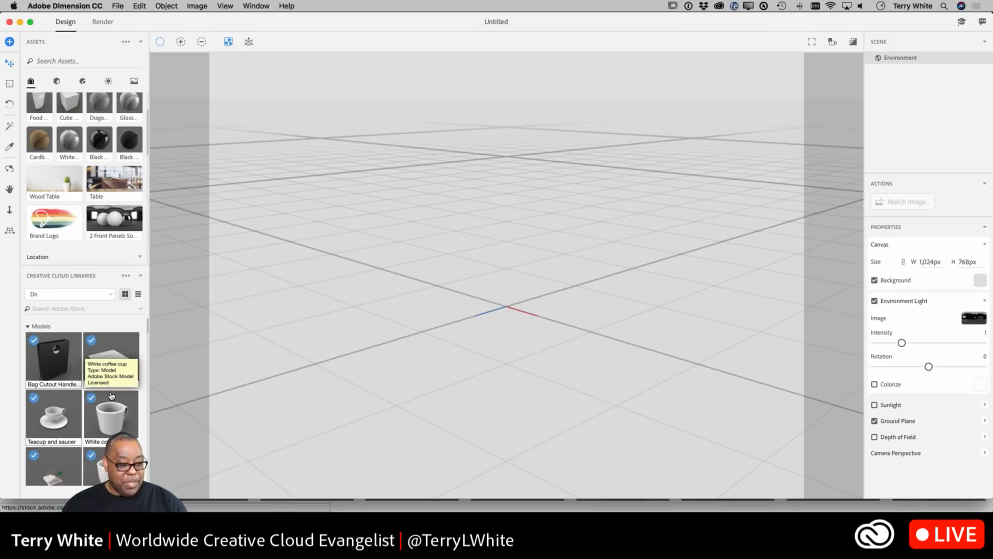
- Switch the Creative Cloud library to KAHVE and place the Coffee Cup from the Identity starter assets in the scene
click(109, 295)
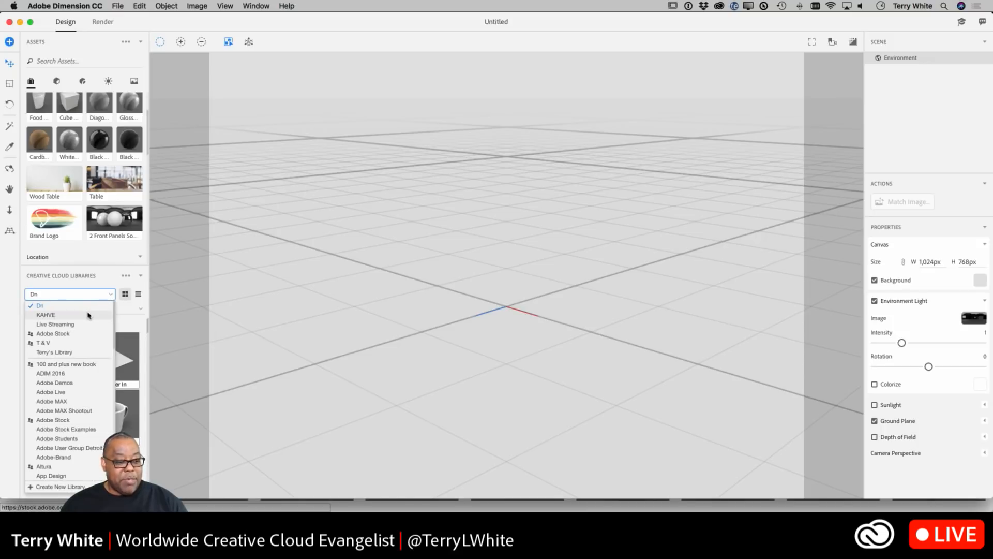
click(86, 315)
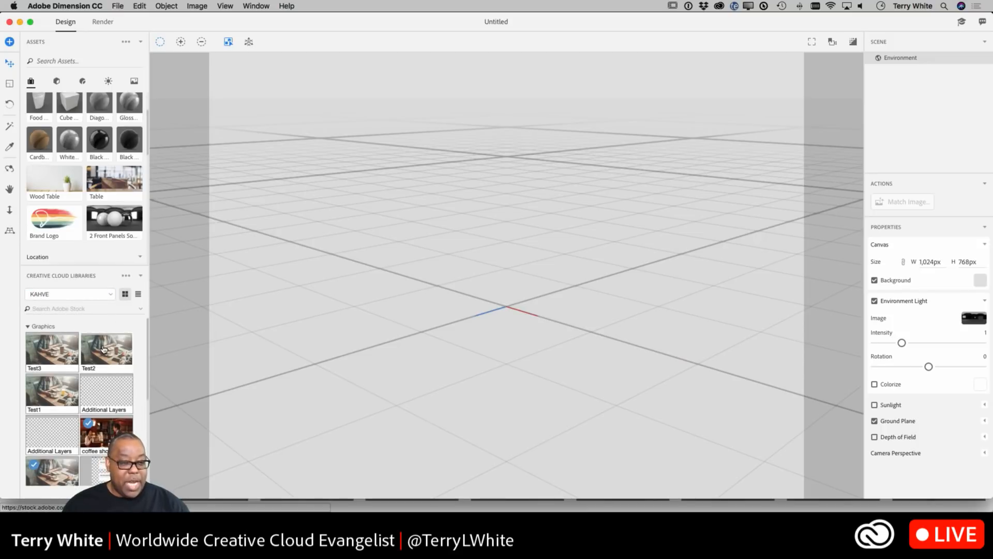
scroll(110, 174, up, 3)
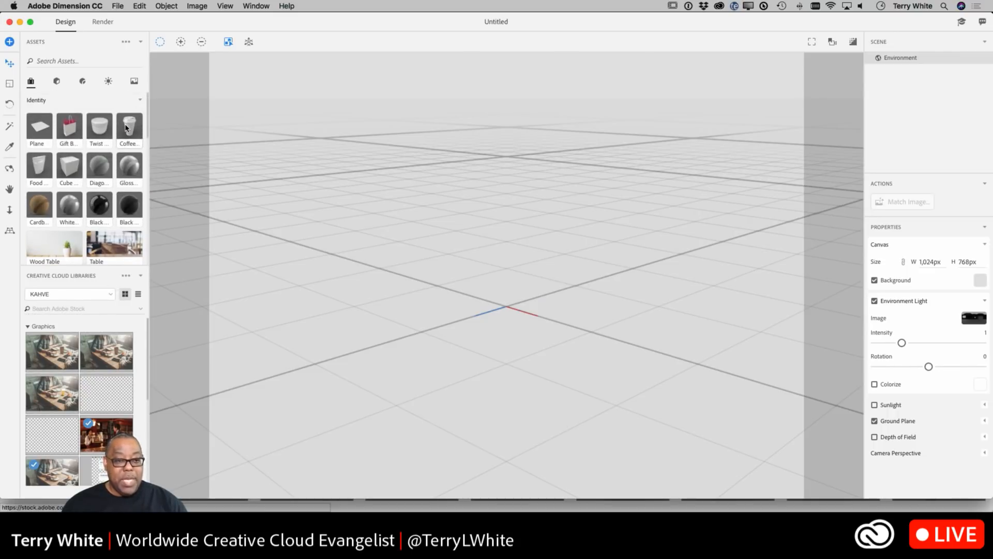
drag(129, 126, 510, 230)
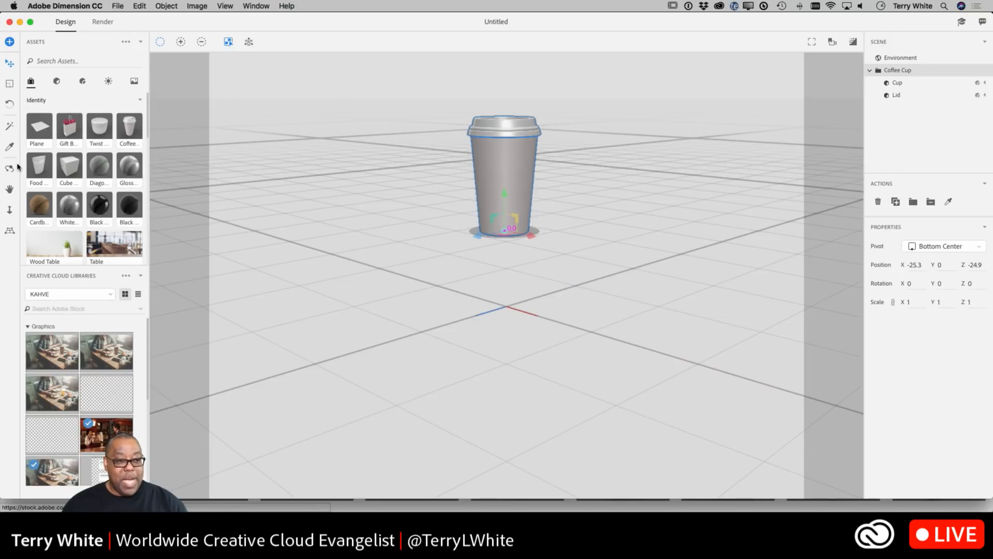
- Lower the camera horizon and move the Coffee Cup to about X -27.5, Z -26.2
click(10, 235)
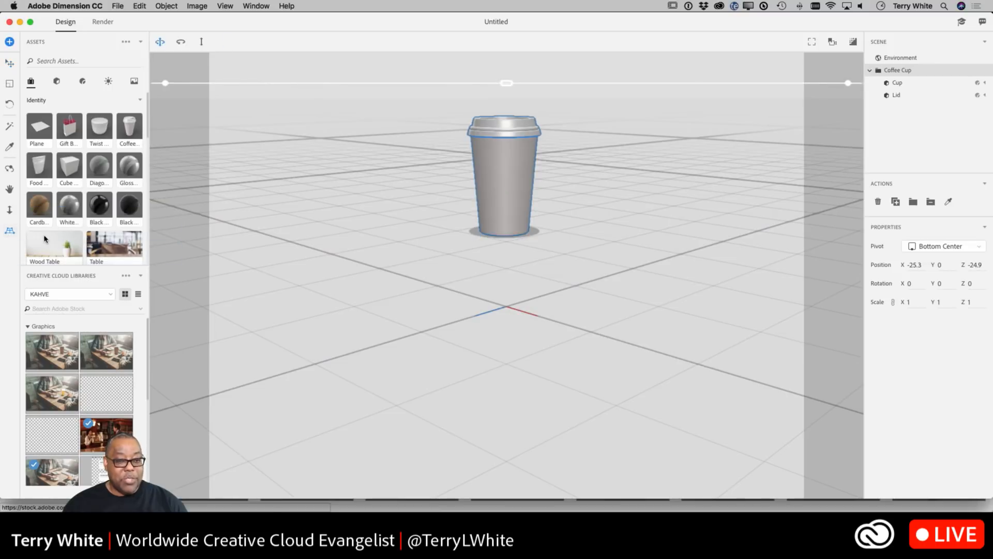
drag(507, 85, 507, 223)
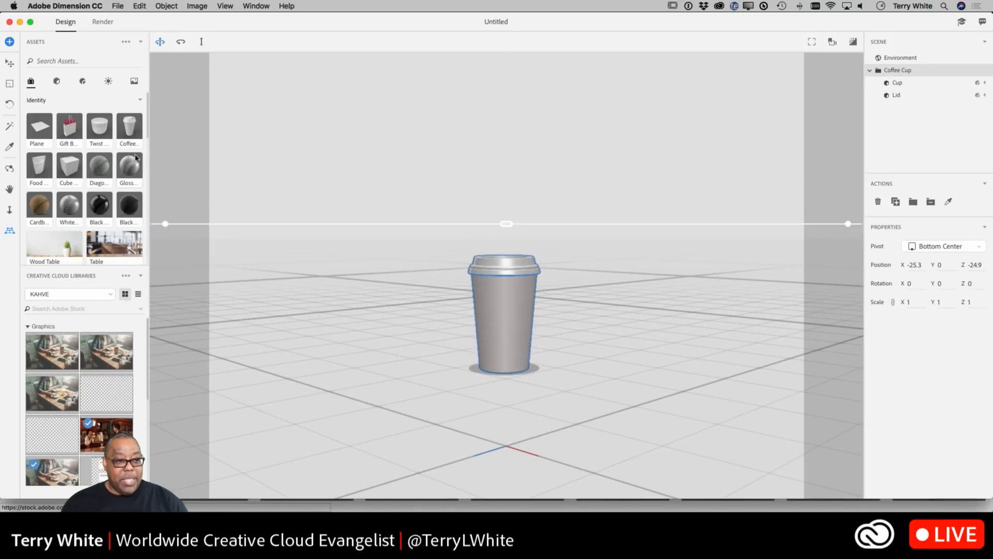
click(10, 66)
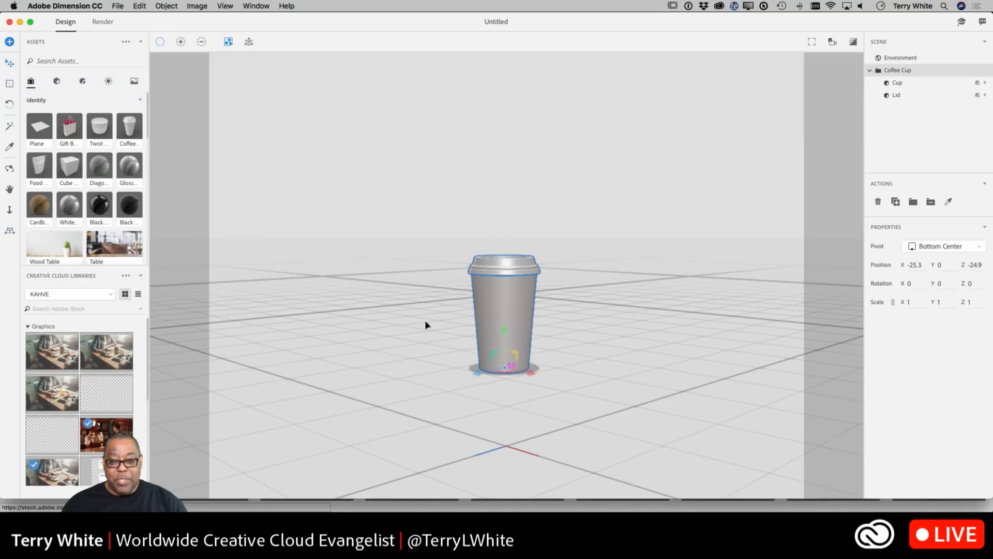
mouse_move(496, 310)
mouse_down()
mouse_move(474, 324)
mouse_move(377, 290)
mouse_move(507, 328)
mouse_move(492, 260)
mouse_move(445, 386)
mouse_move(507, 244)
mouse_move(495, 309)
mouse_up()
- Try scaling the Coffee Cup to about 1.1 on X and Y, and undo the scaling
key(s)
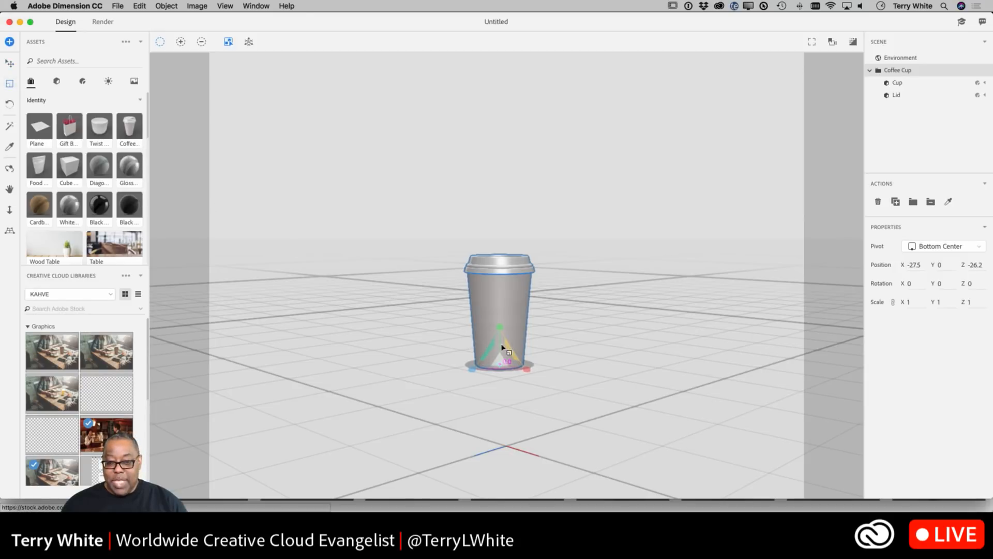
drag(499, 347, 534, 374)
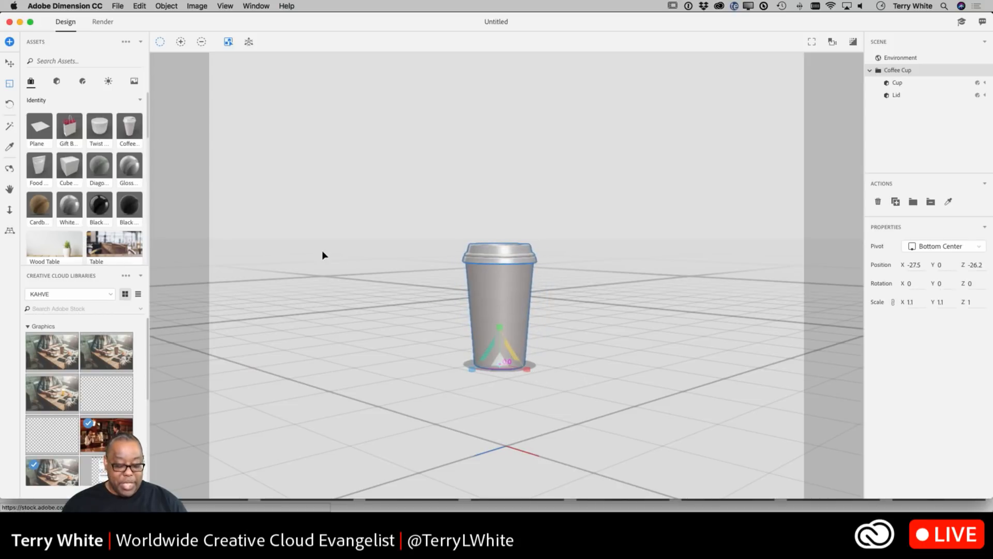
key(super+z)
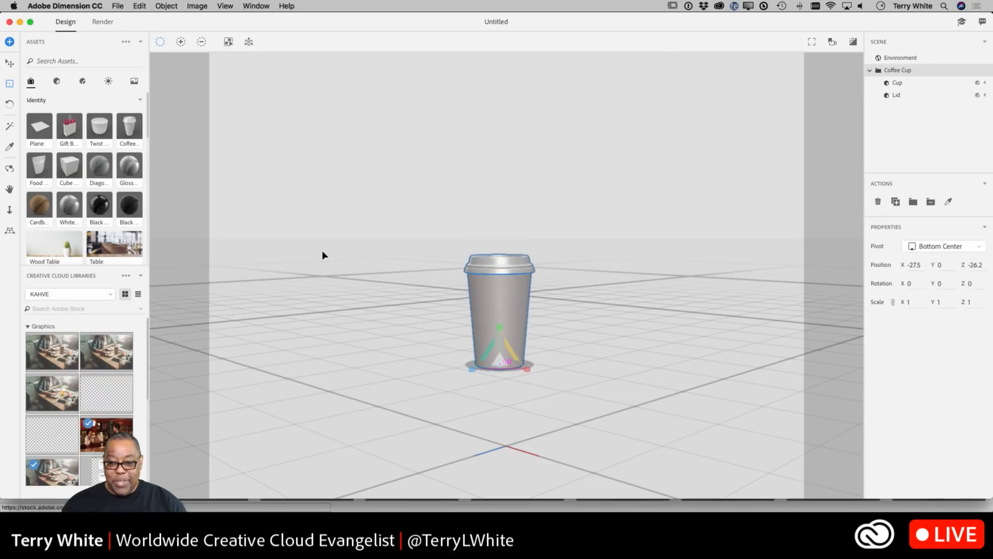
- Rotate the whole Coffee Cup to about X 2.2, Y 173.1, Z 5
click(10, 105)
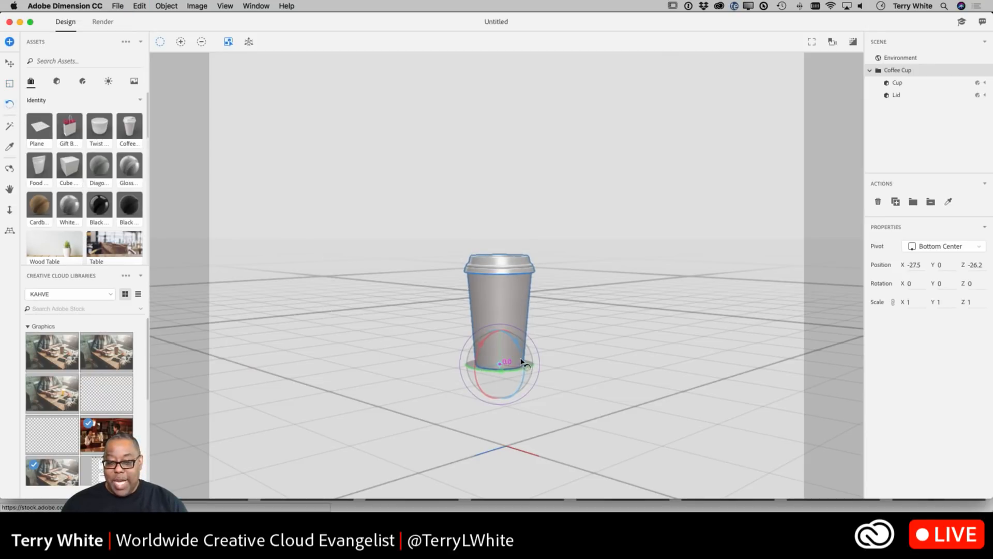
mouse_move(523, 359)
mouse_down()
mouse_move(510, 377)
mouse_move(514, 401)
mouse_move(495, 380)
mouse_move(493, 345)
mouse_move(465, 303)
mouse_move(414, 293)
mouse_move(373, 332)
mouse_move(483, 425)
mouse_move(499, 483)
mouse_move(504, 450)
mouse_move(486, 372)
mouse_move(543, 371)
mouse_move(448, 377)
mouse_move(616, 370)
mouse_move(496, 378)
mouse_move(542, 383)
mouse_move(598, 349)
mouse_move(638, 351)
mouse_move(516, 376)
mouse_move(441, 373)
mouse_move(413, 357)
mouse_move(566, 381)
mouse_move(538, 381)
mouse_move(520, 356)
mouse_move(522, 365)
mouse_up()
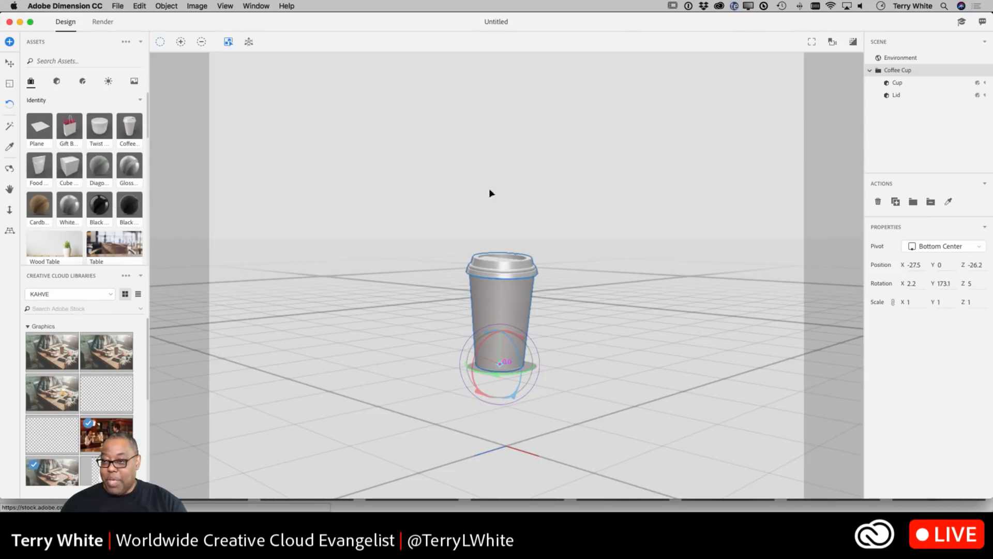
- Try tilting only the lid to about Z 13.8 and moving it off the cup to about X -6.7, Z -22.5, and undo both changes
click(905, 98)
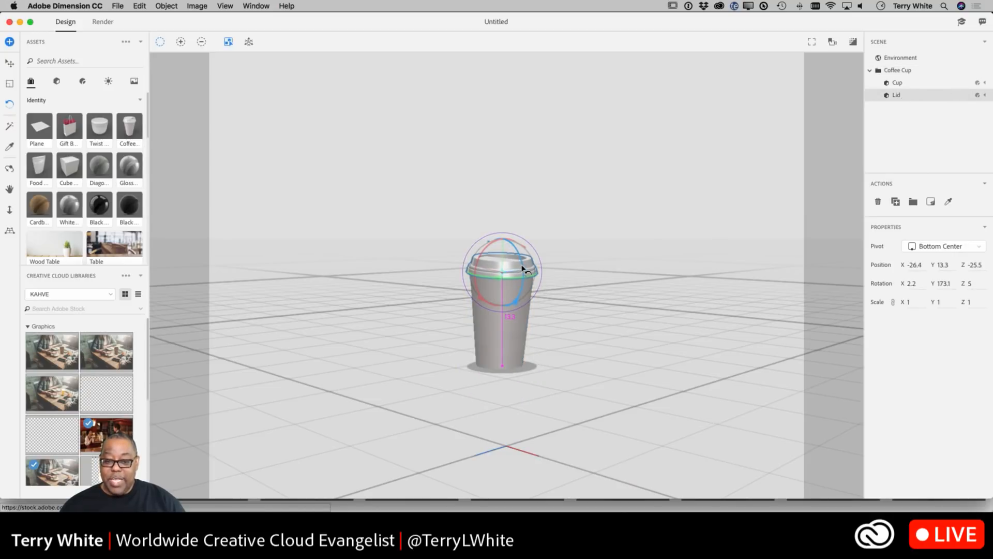
mouse_move(522, 271)
mouse_down()
mouse_move(525, 282)
mouse_move(510, 233)
mouse_move(524, 275)
mouse_up()
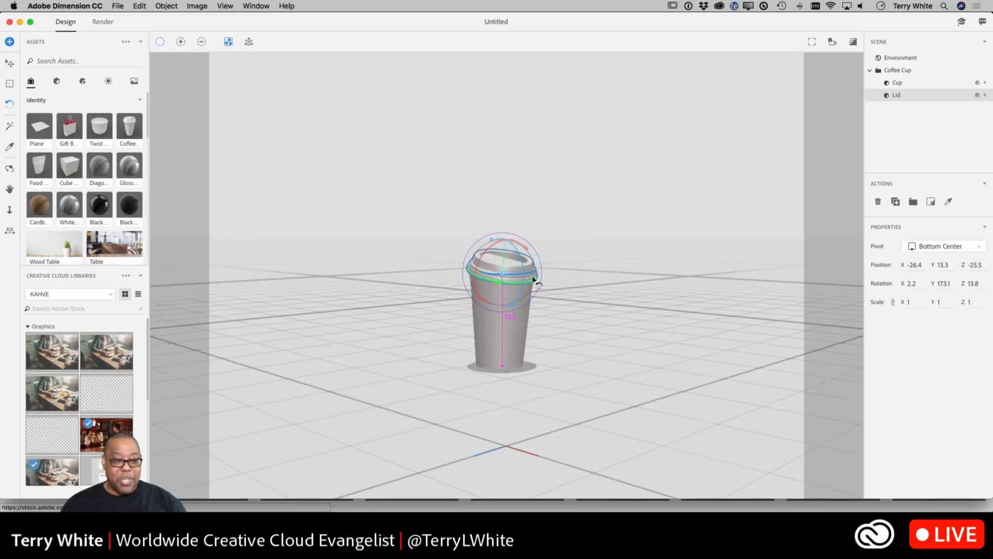
click(10, 63)
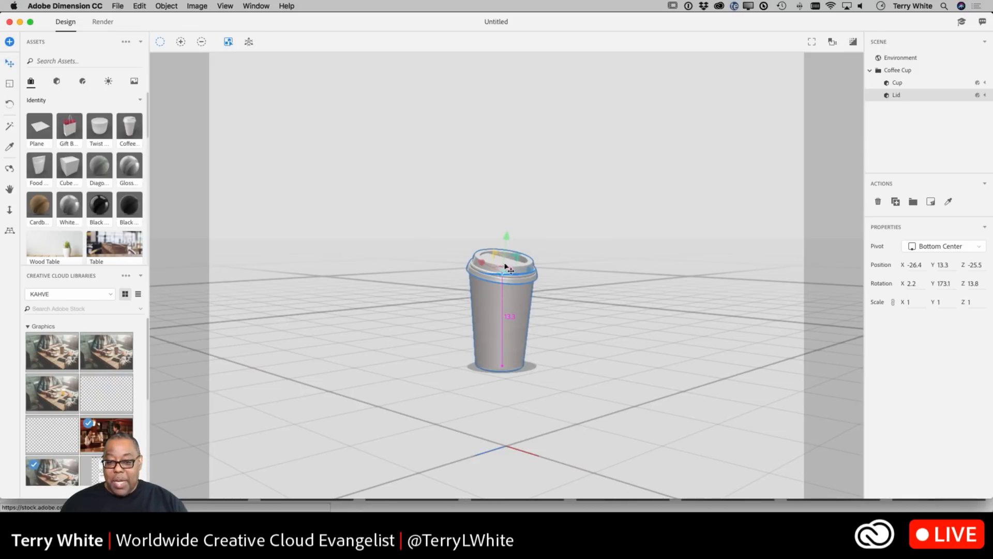
drag(511, 266, 623, 267)
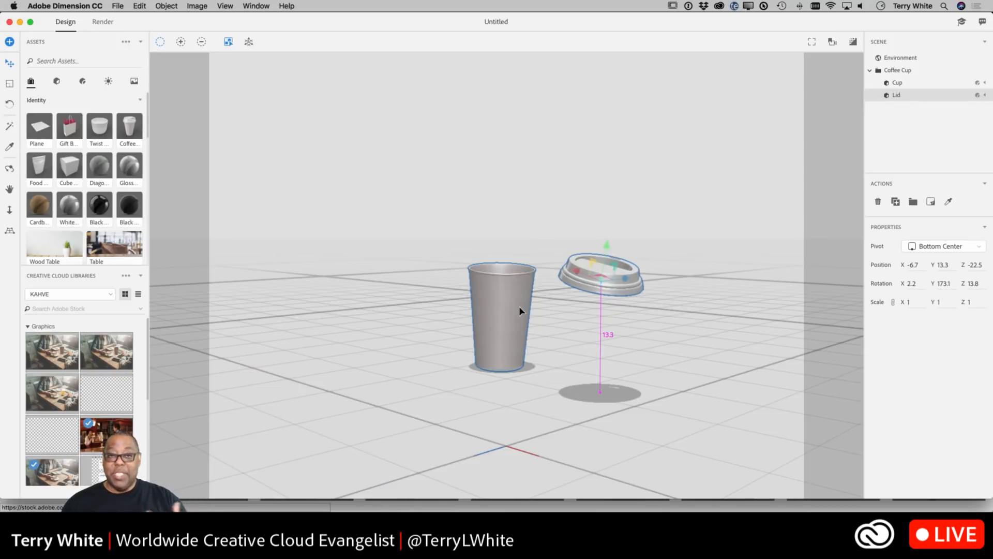
key(super+z)
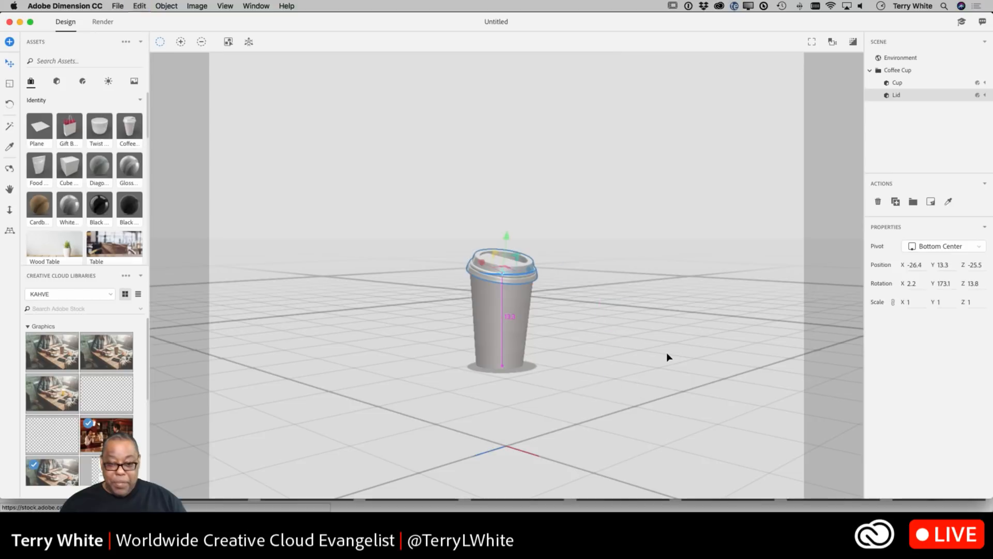
key(super+z)
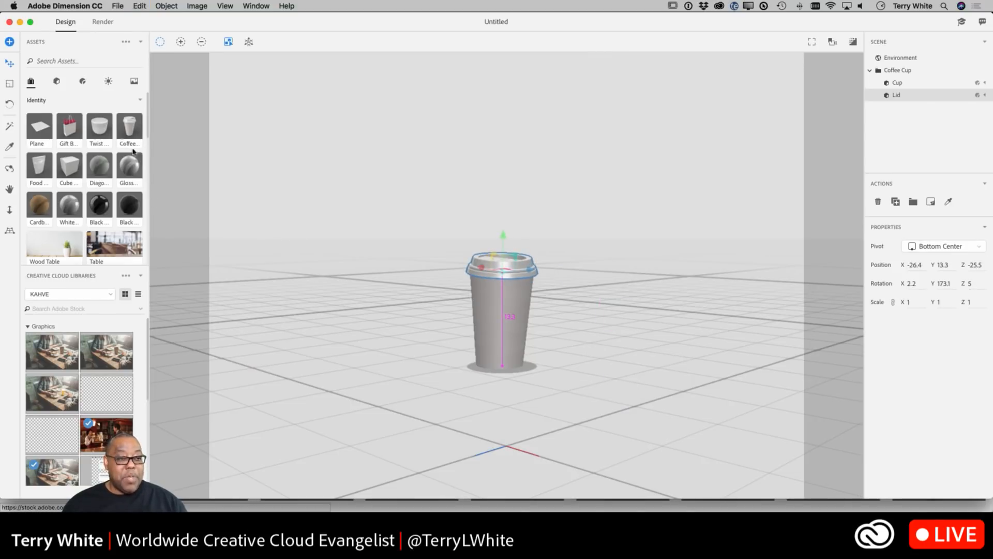
- Browse the starter materials and apply the Metal material to the cup body
click(83, 83)
scroll(103, 155, down, 8)
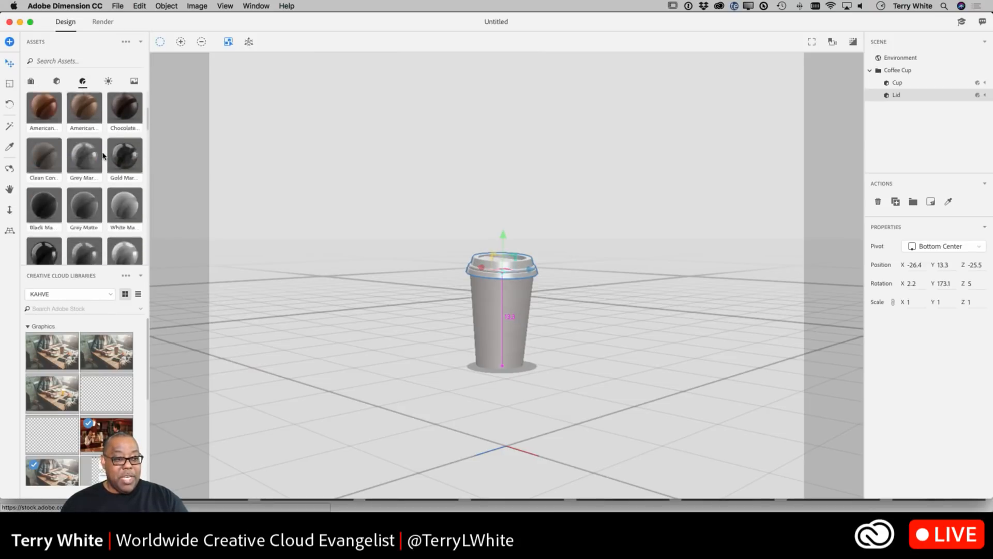
scroll(103, 156, down, 8)
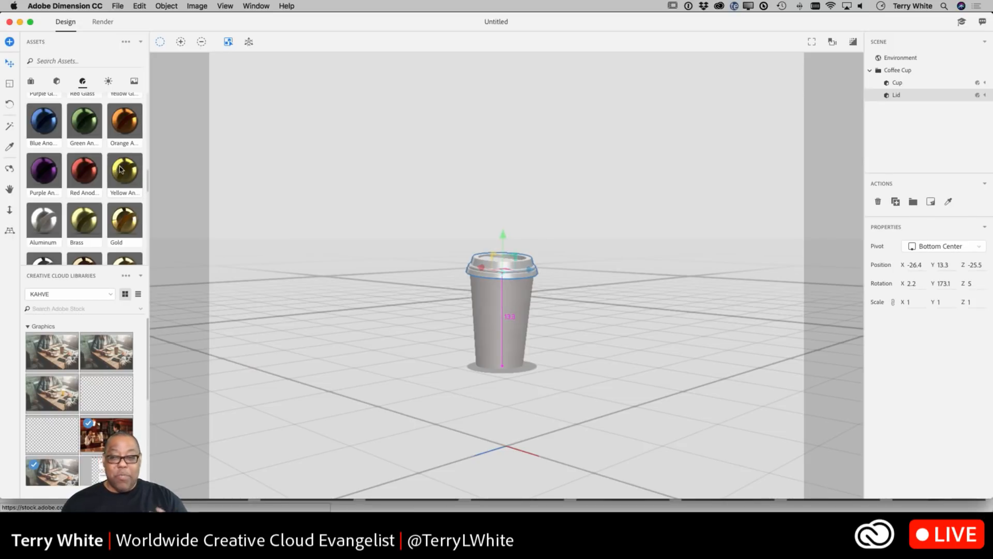
click(898, 84)
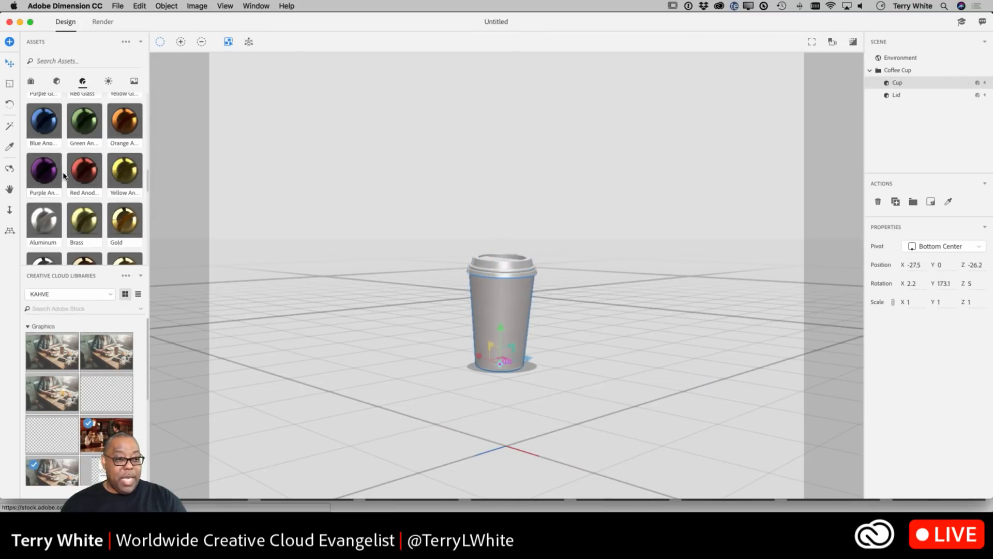
scroll(64, 176, down, 10)
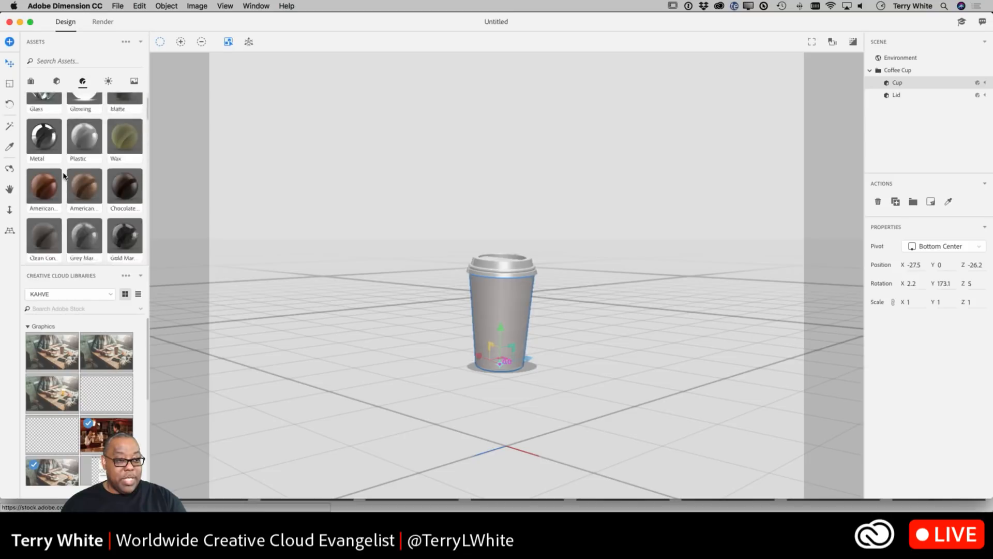
scroll(63, 176, up, 1)
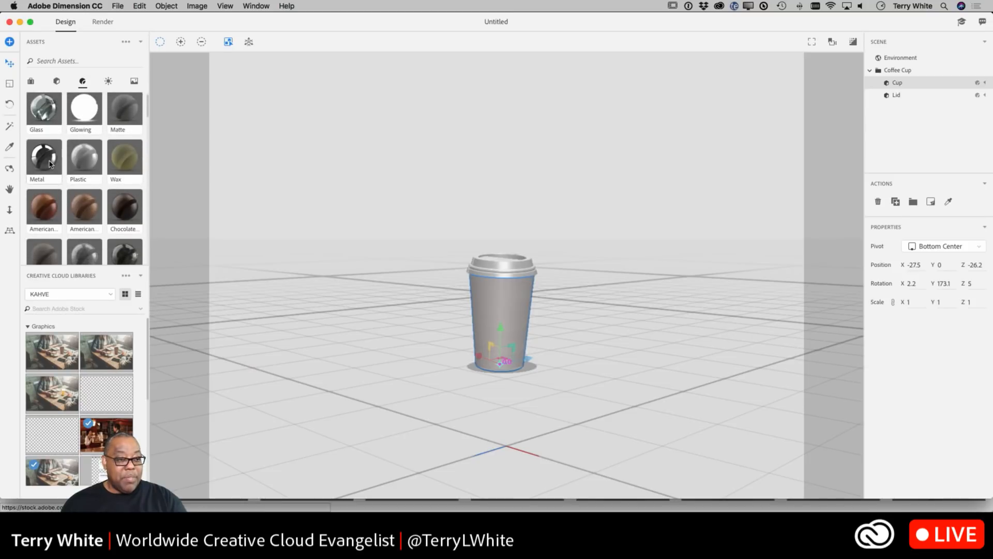
click(49, 164)
scroll(50, 164, up, 1)
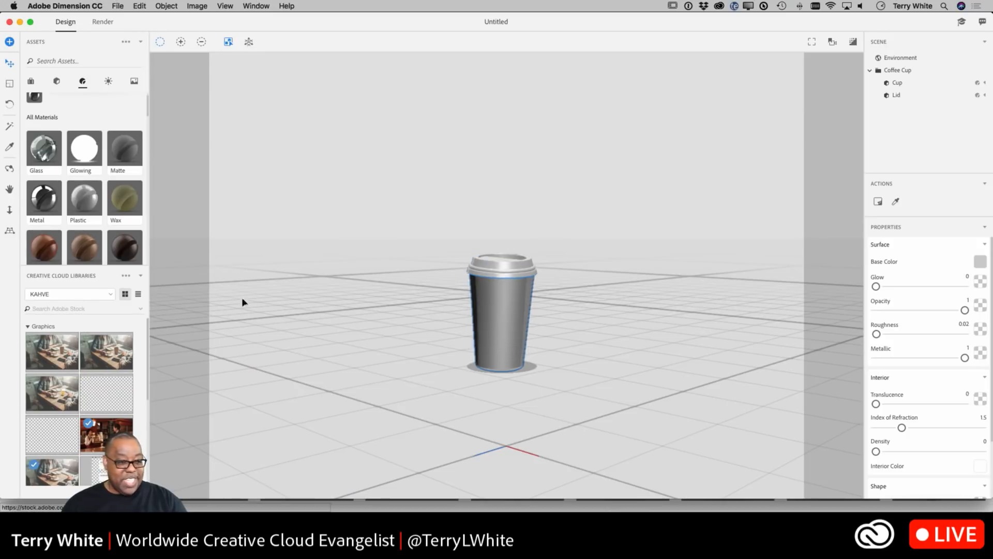
- Rotate only the cup body to about X 7.1, Y -139, Z 6.5 to check how the surface reflects
click(10, 107)
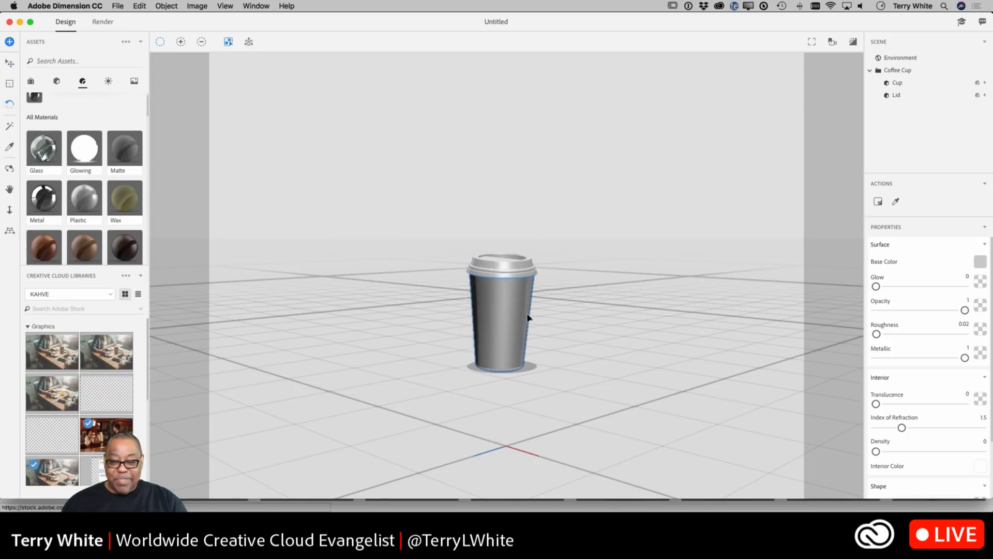
click(497, 354)
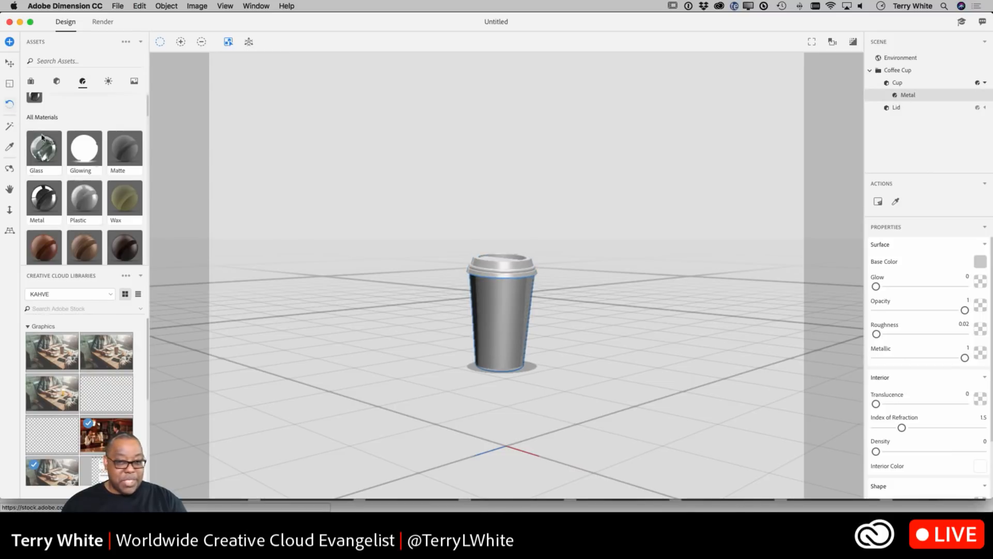
click(912, 82)
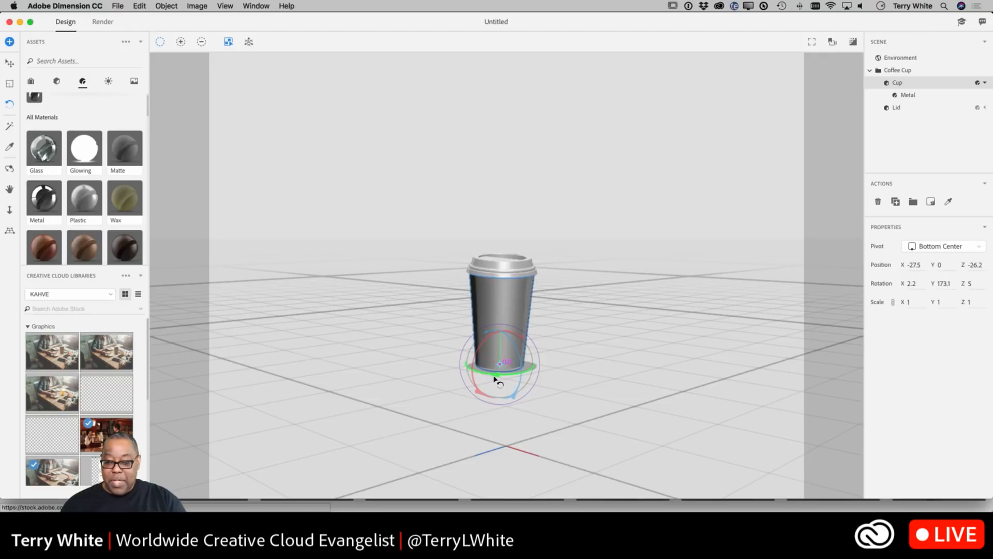
drag(495, 379, 526, 369)
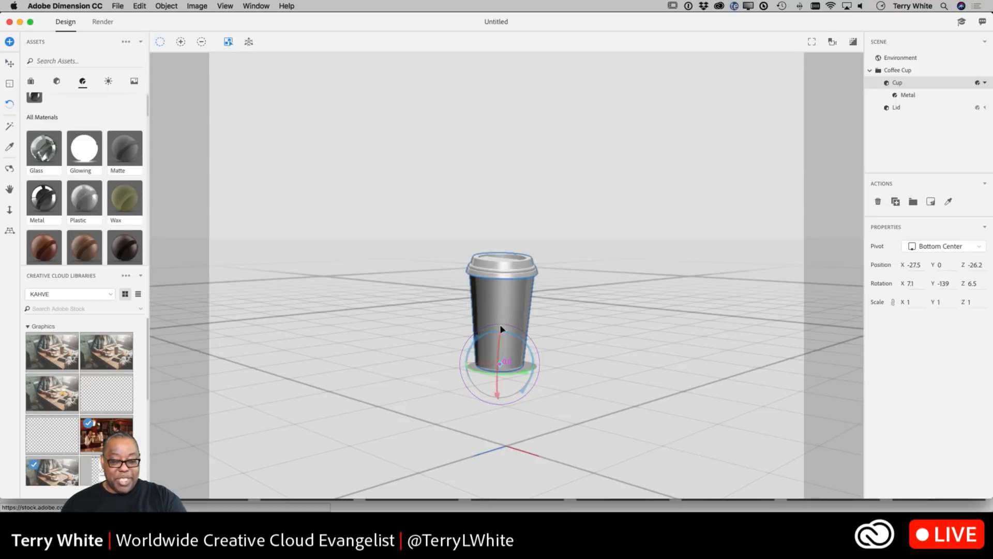
mouse_move(501, 352)
mouse_down()
mouse_move(512, 428)
mouse_move(506, 342)
mouse_up()
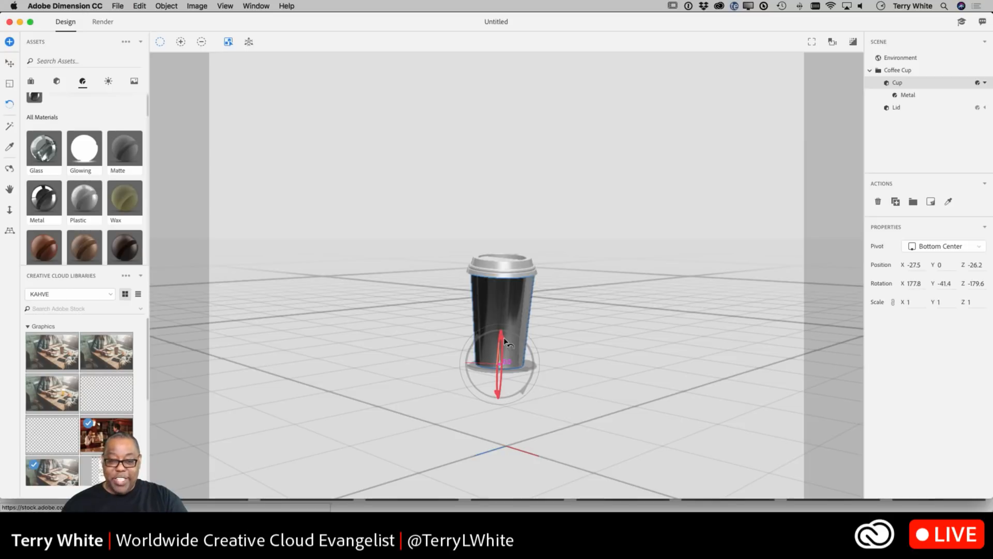
drag(505, 342, 506, 346)
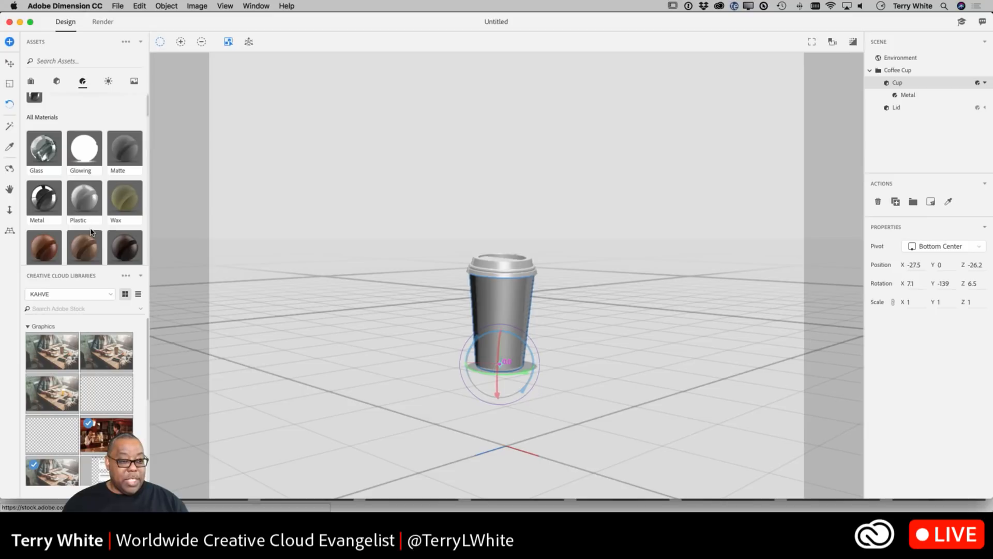
- Replace the cup body's material with Blue Matte
scroll(91, 231, down, 5)
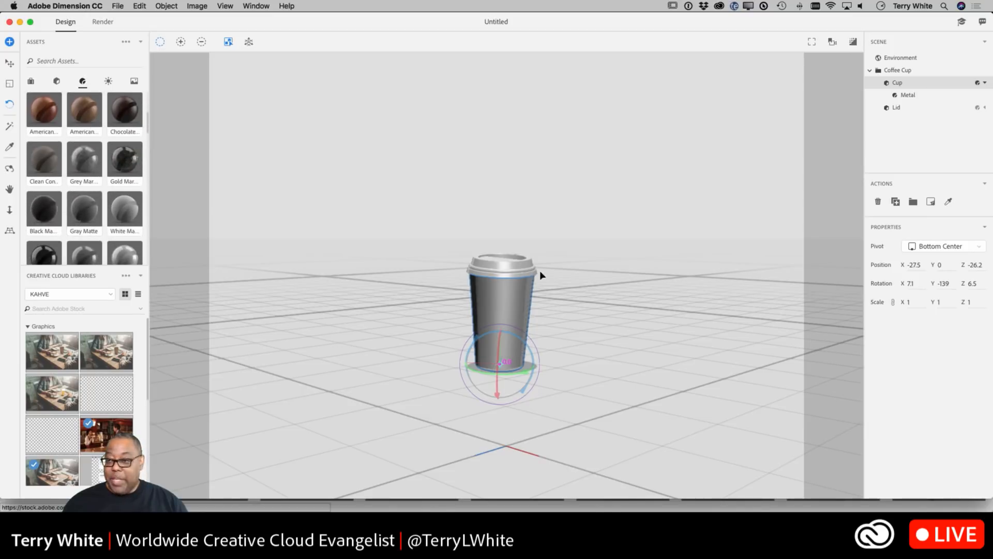
click(9, 64)
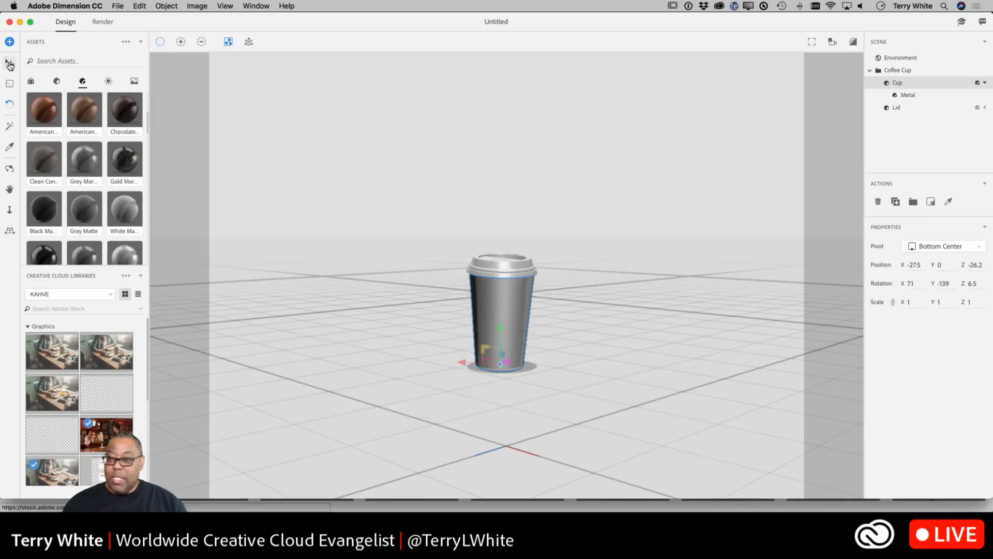
scroll(97, 211, down, 3)
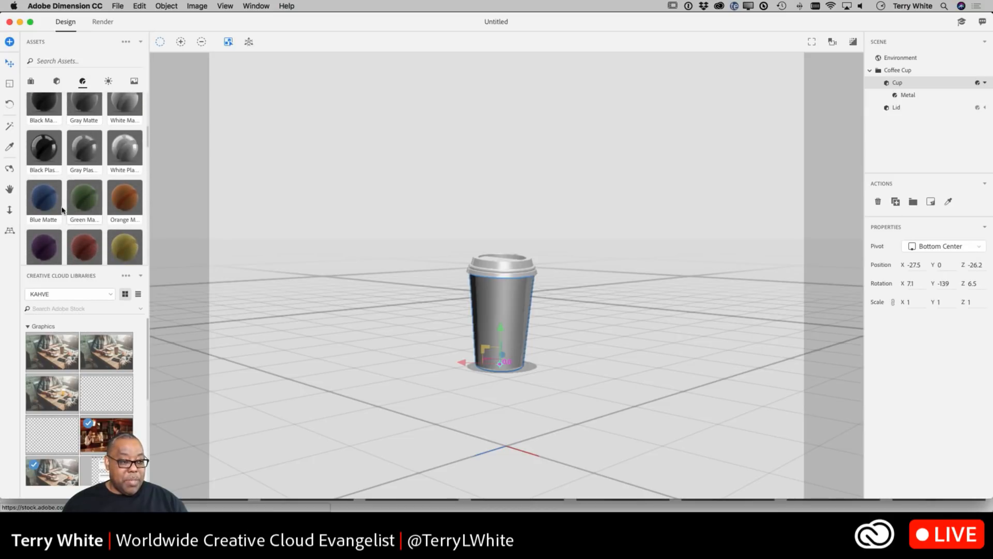
click(51, 206)
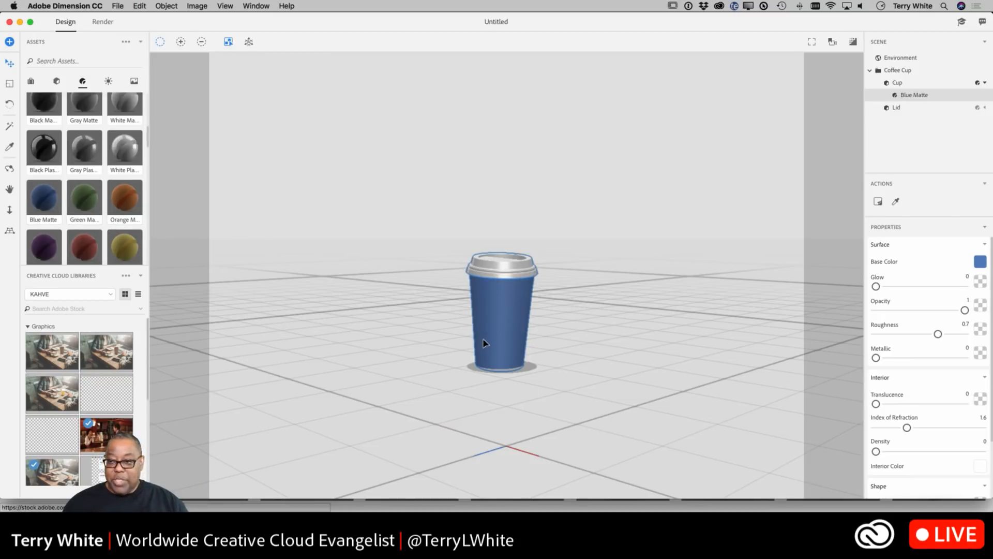
- Browse the other starter materials and apply Plastic to the cup body
click(905, 83)
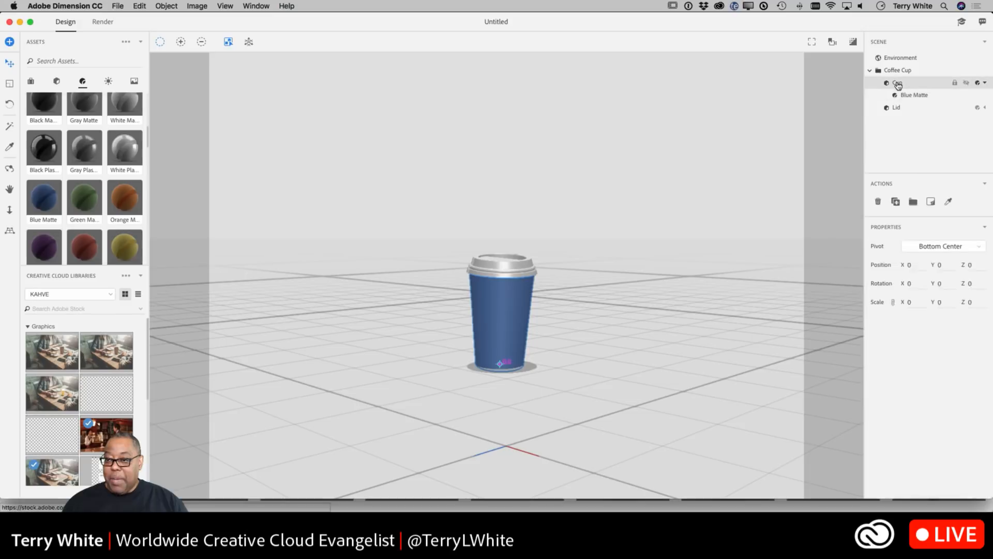
scroll(68, 223, down, 5)
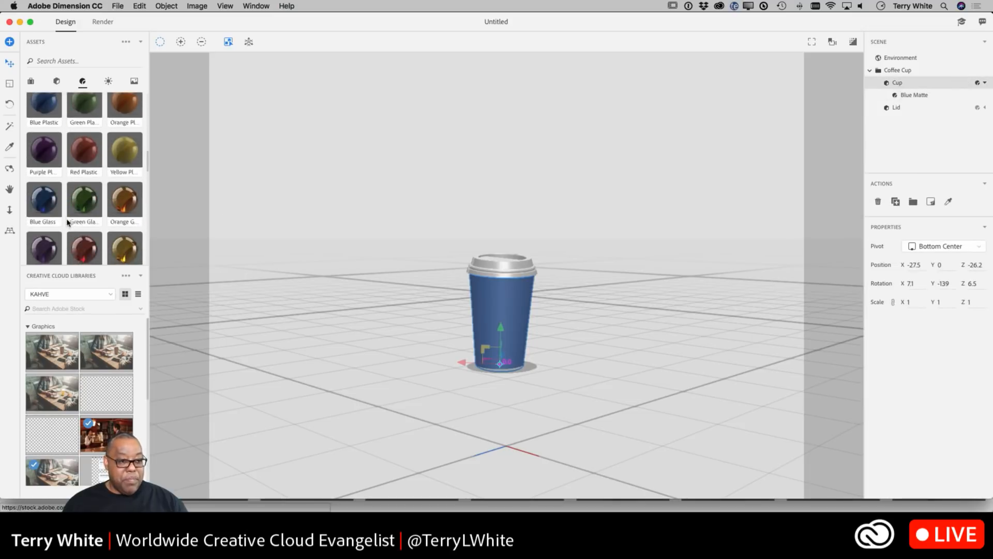
scroll(67, 222, down, 5)
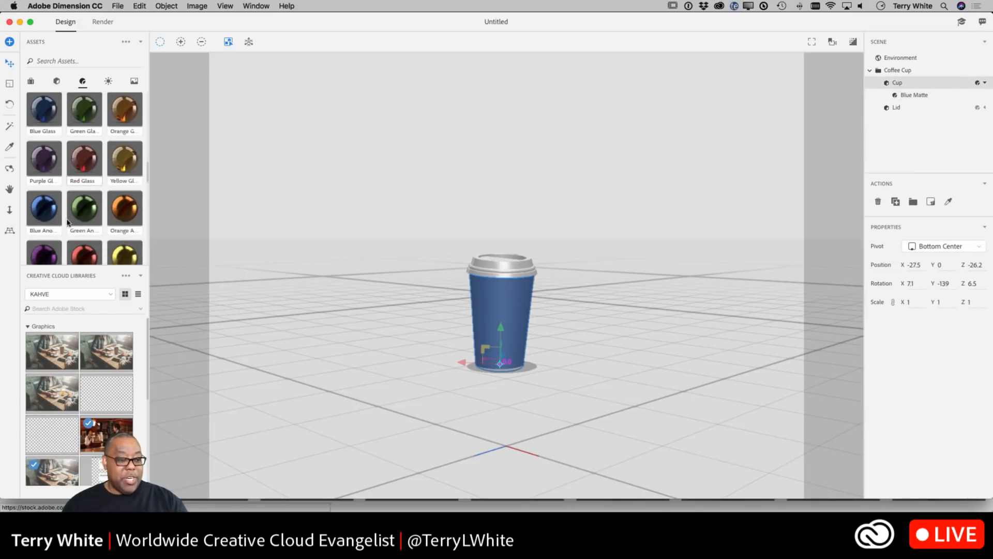
scroll(67, 223, down, 5)
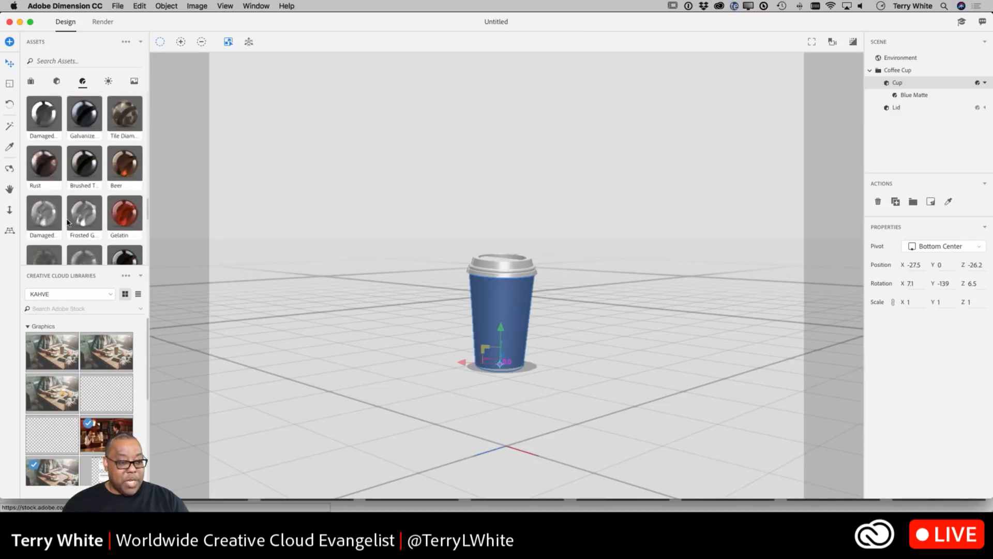
scroll(67, 222, up, 15)
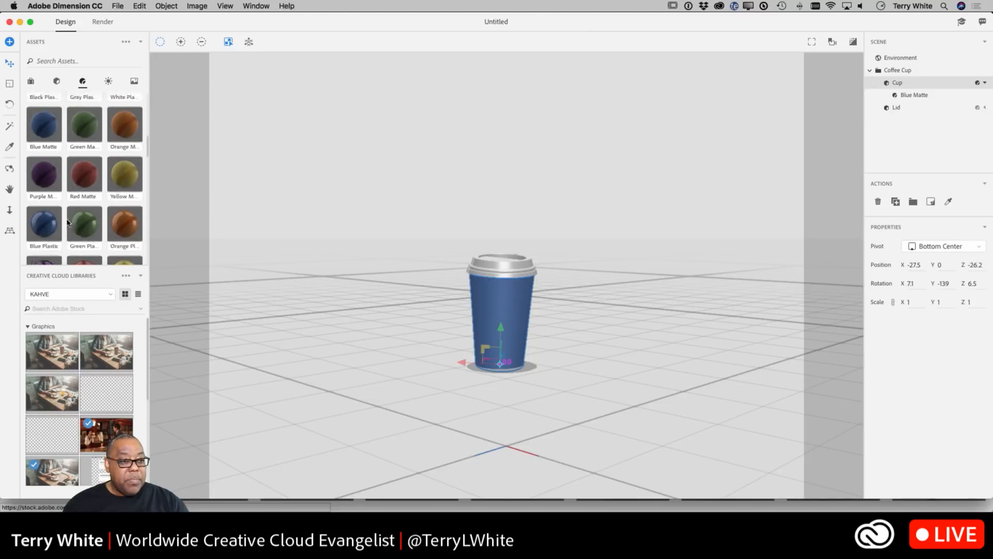
scroll(68, 223, up, 5)
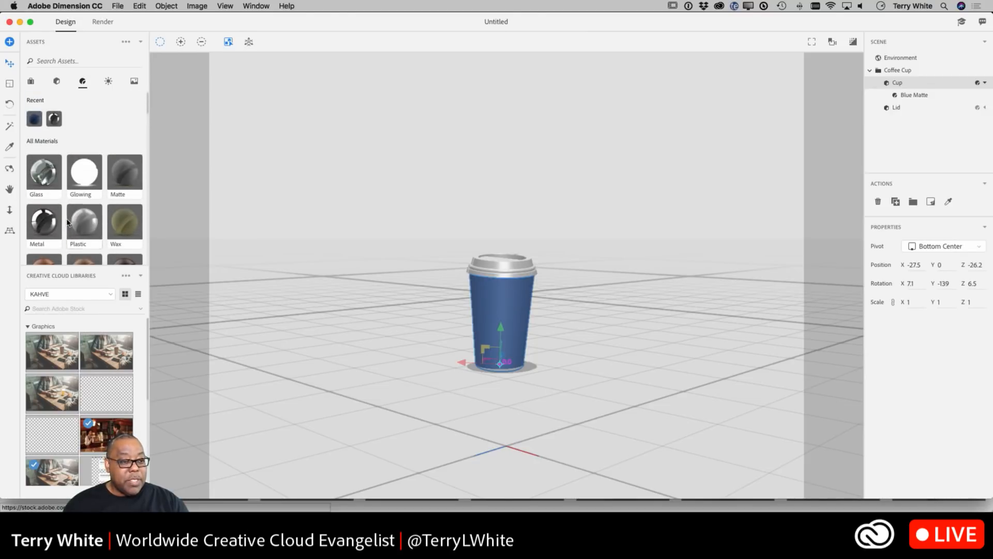
scroll(67, 222, down, 2)
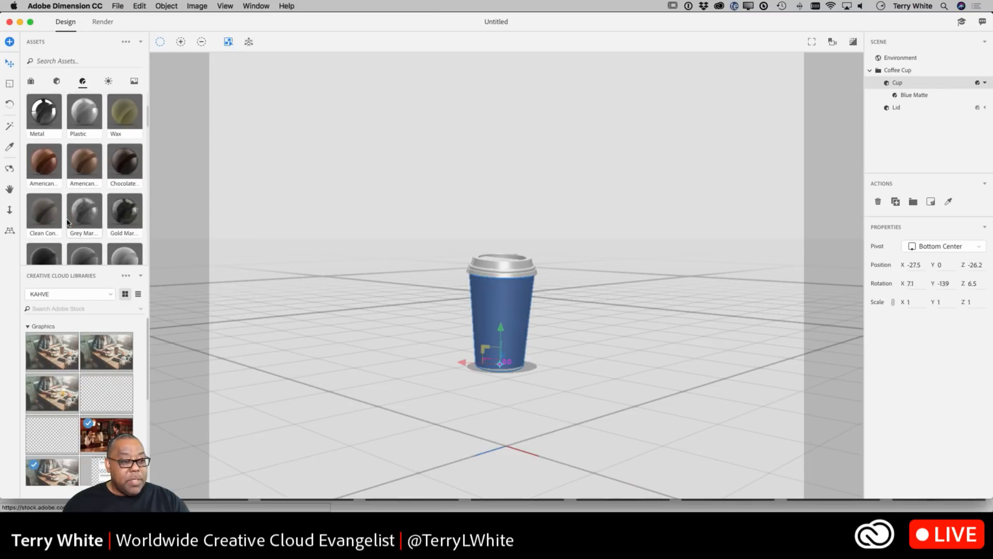
click(90, 121)
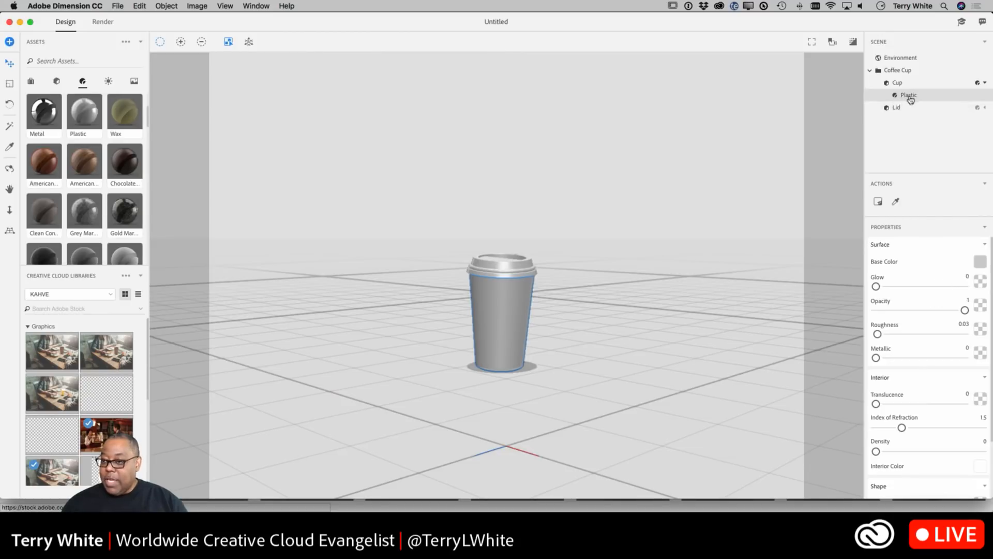
- Try green and dark blue base colors on the cup's Plastic material, settling on RGB 125, 134, 212
click(979, 262)
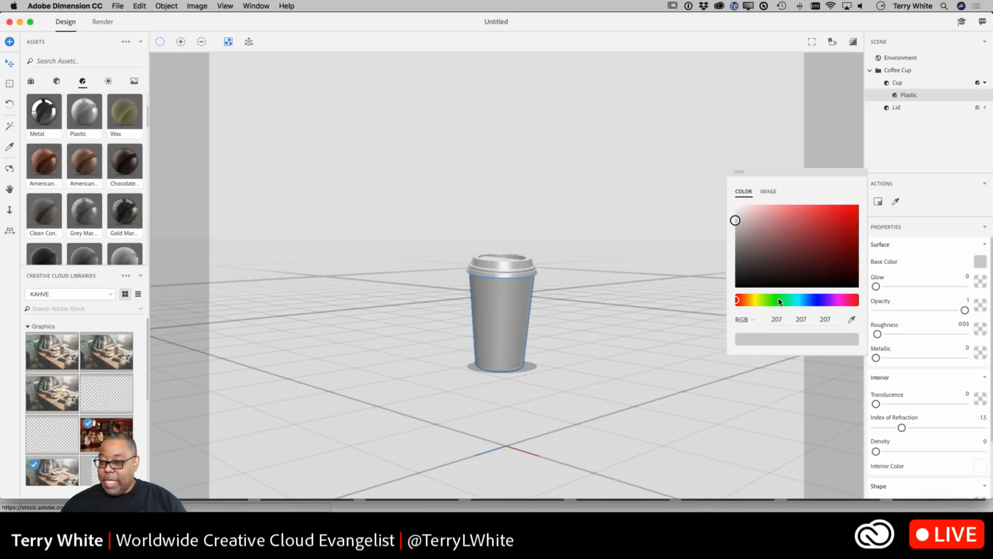
drag(779, 301, 787, 302)
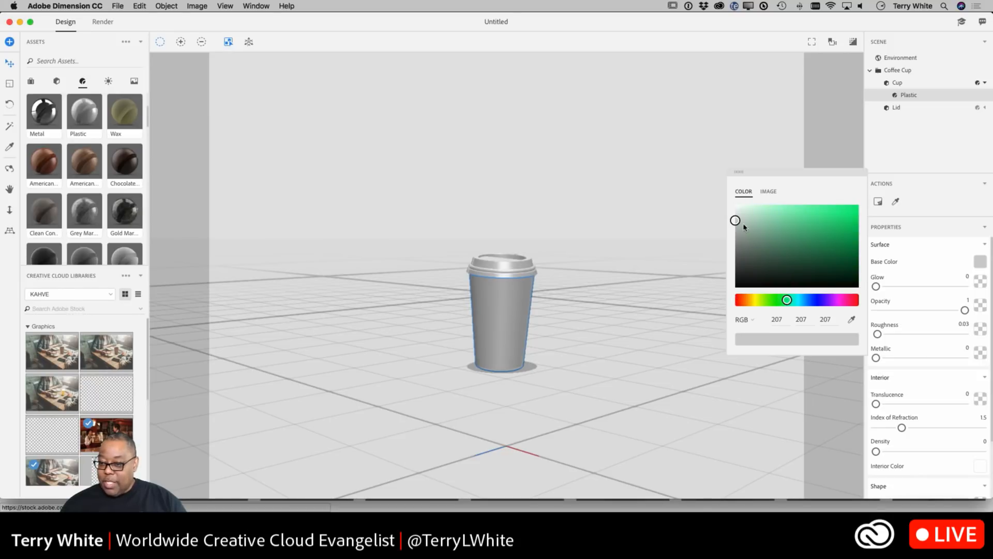
mouse_move(737, 220)
mouse_down()
mouse_move(764, 231)
mouse_move(813, 225)
mouse_move(743, 249)
mouse_move(774, 271)
mouse_move(840, 239)
mouse_up()
drag(826, 297, 816, 300)
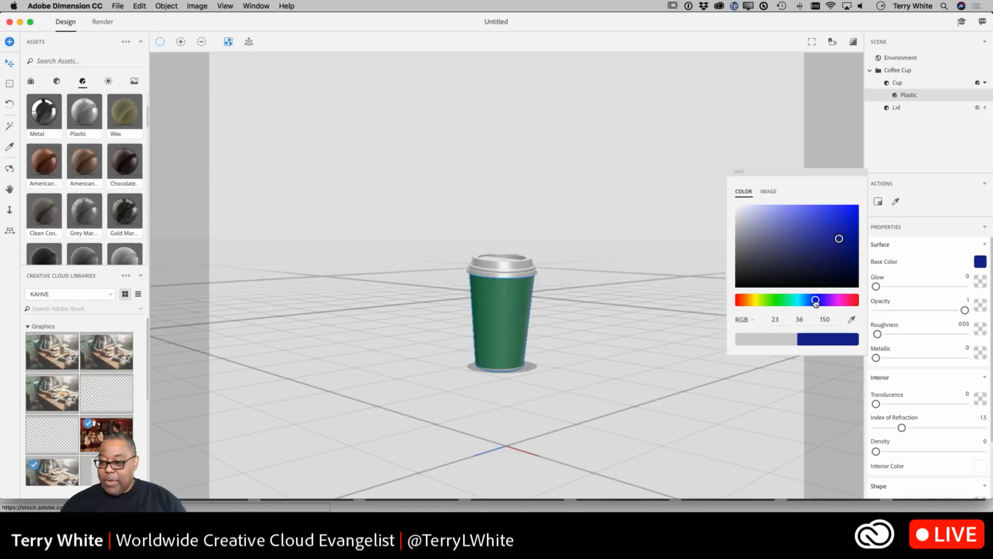
mouse_move(840, 239)
mouse_down()
mouse_move(822, 221)
mouse_move(780, 232)
mouse_move(777, 217)
mouse_move(786, 219)
mouse_up()
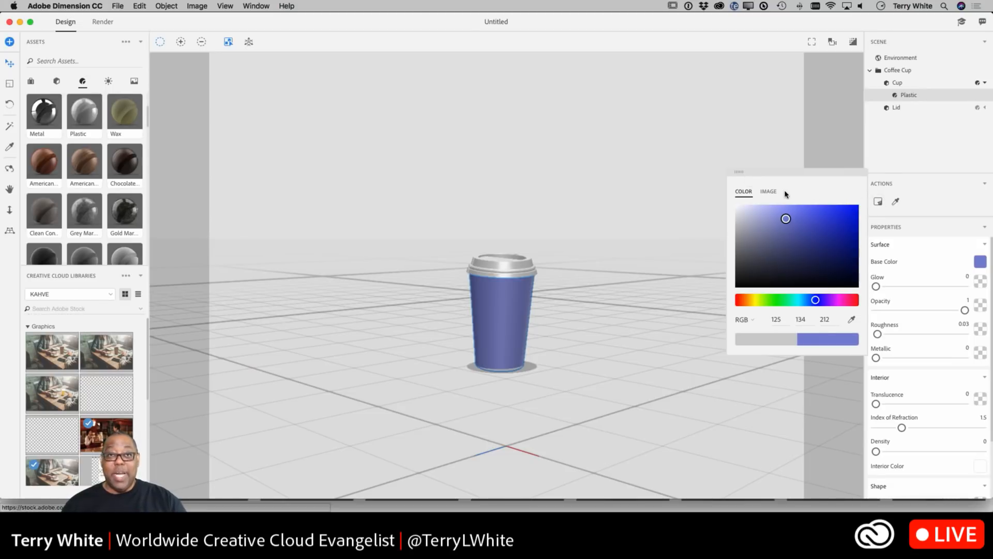
click(980, 261)
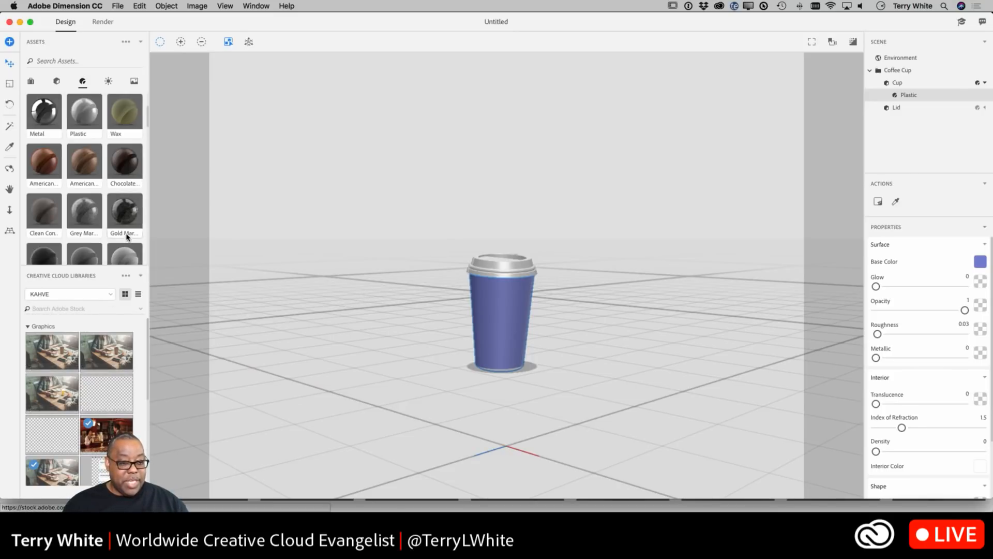
- Apply the Cardboard Paper material to the cup body
scroll(127, 237, down, 10)
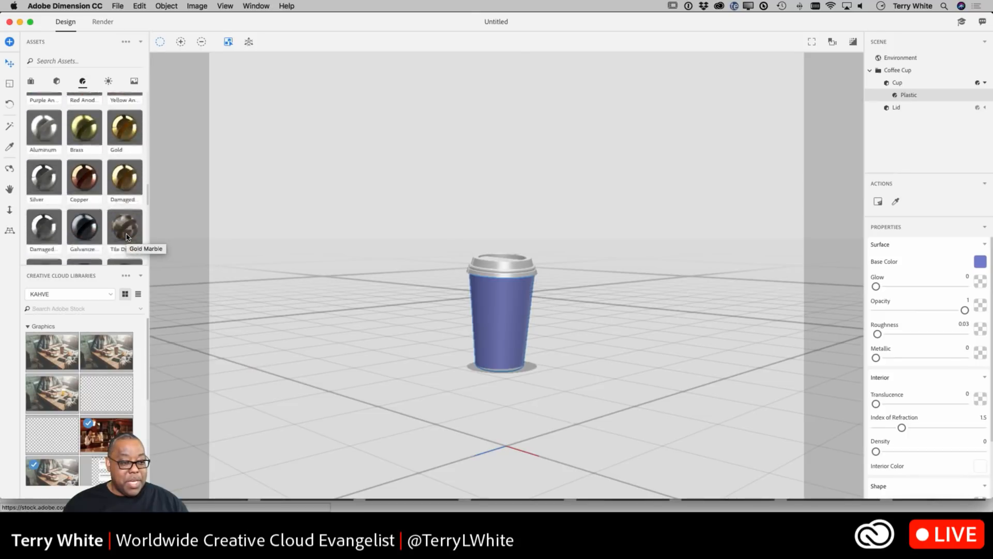
scroll(127, 237, down, 10)
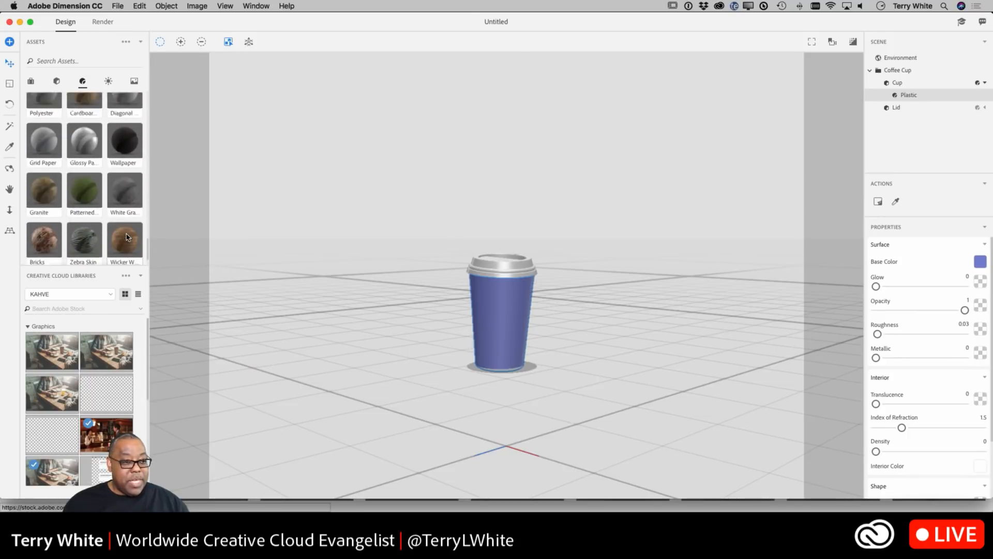
scroll(127, 236, up, 2)
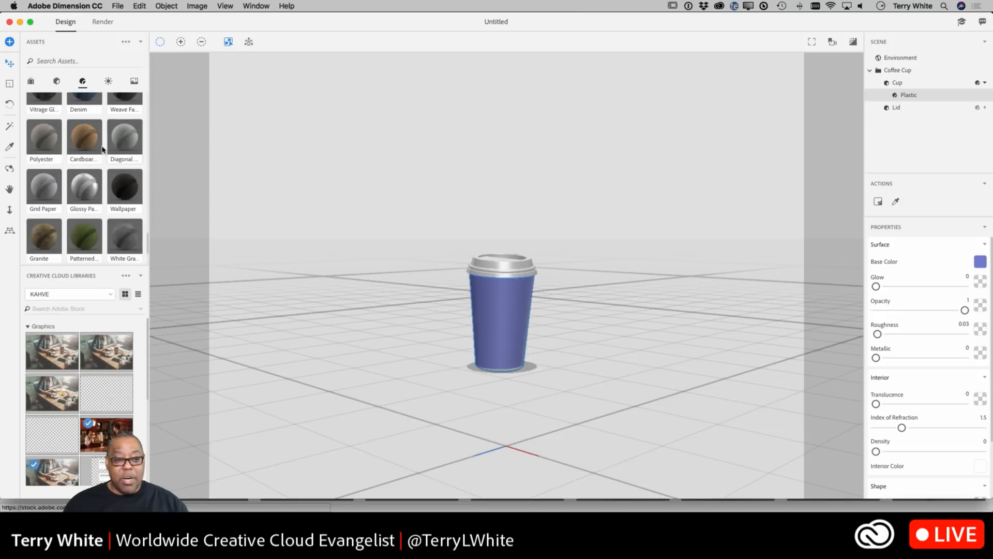
click(906, 84)
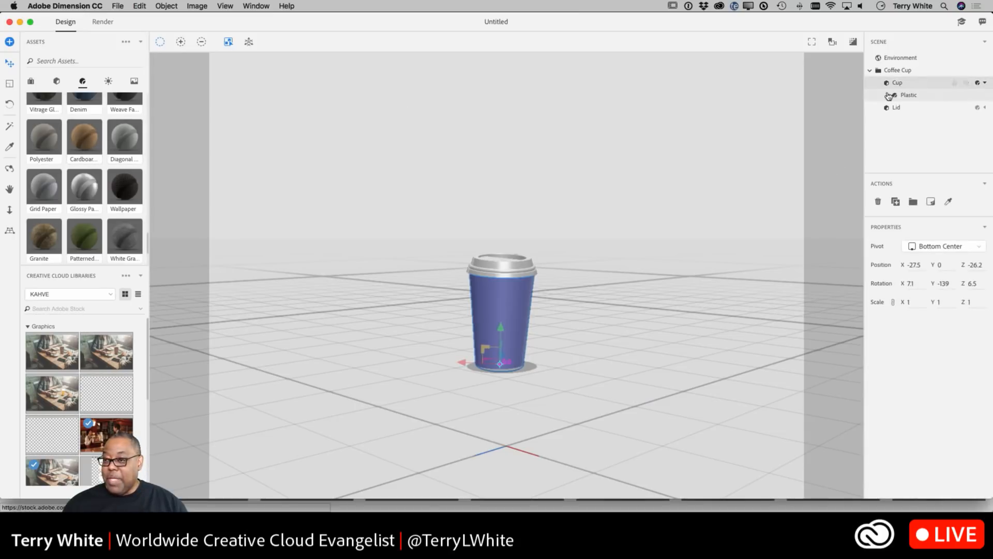
click(86, 143)
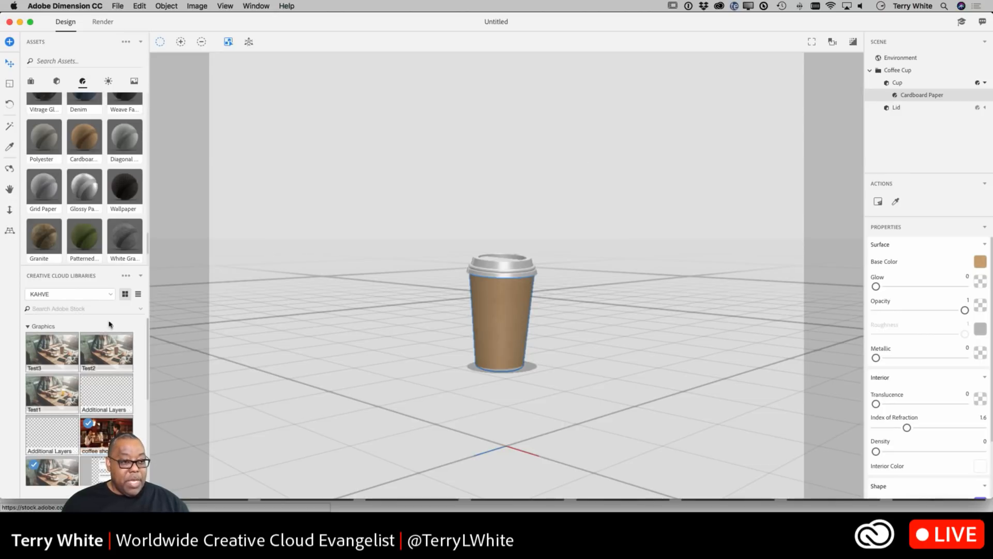
scroll(101, 182, up, 8)
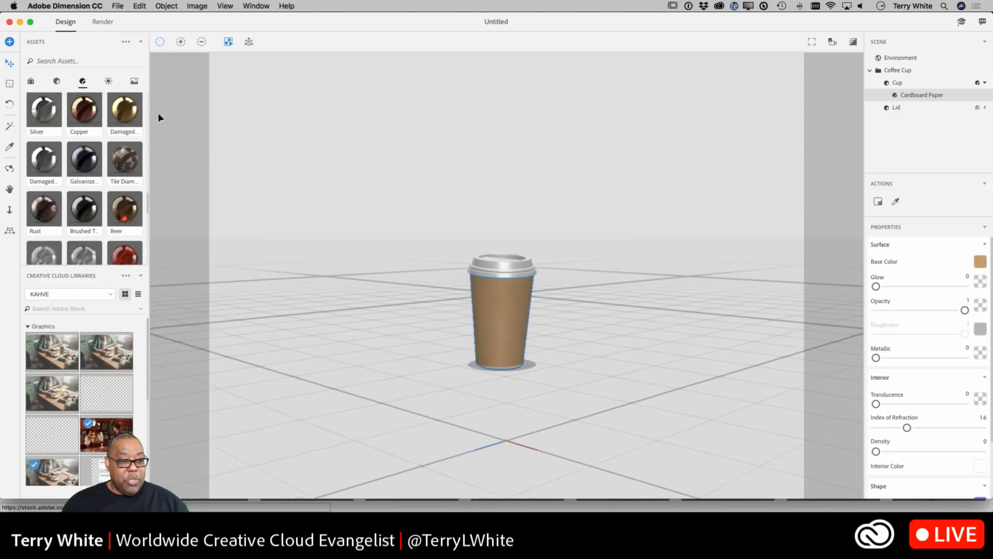
- Set the KAHVE library's Teamwork coffee-shop photo as the background and match the canvas to its aspect ratio, with environment light and sunlight
click(134, 82)
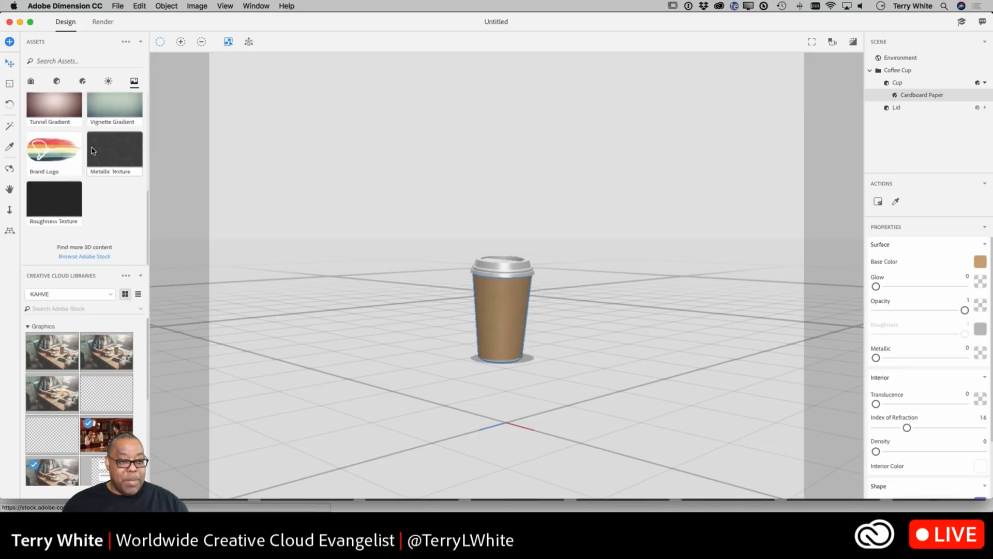
scroll(92, 150, up, 5)
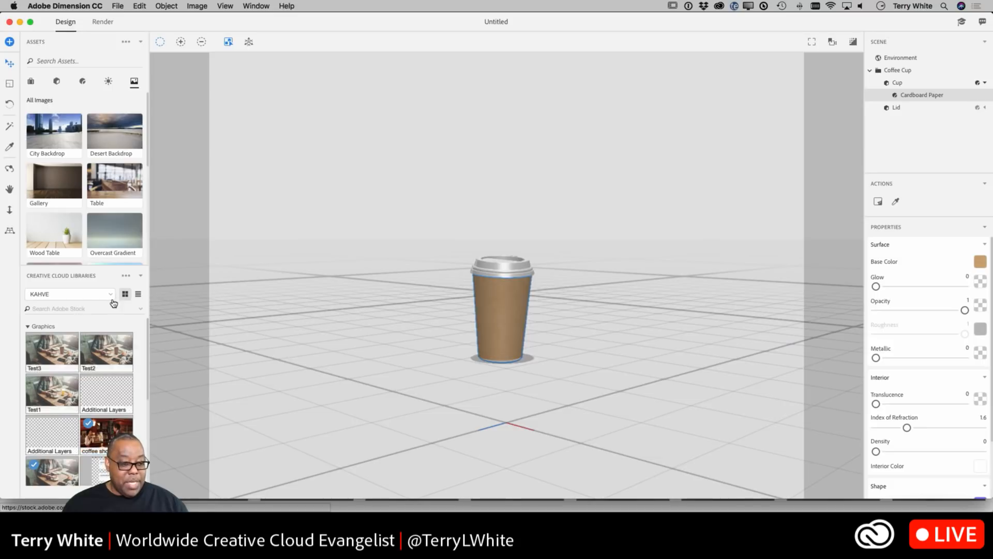
scroll(93, 406, down, 3)
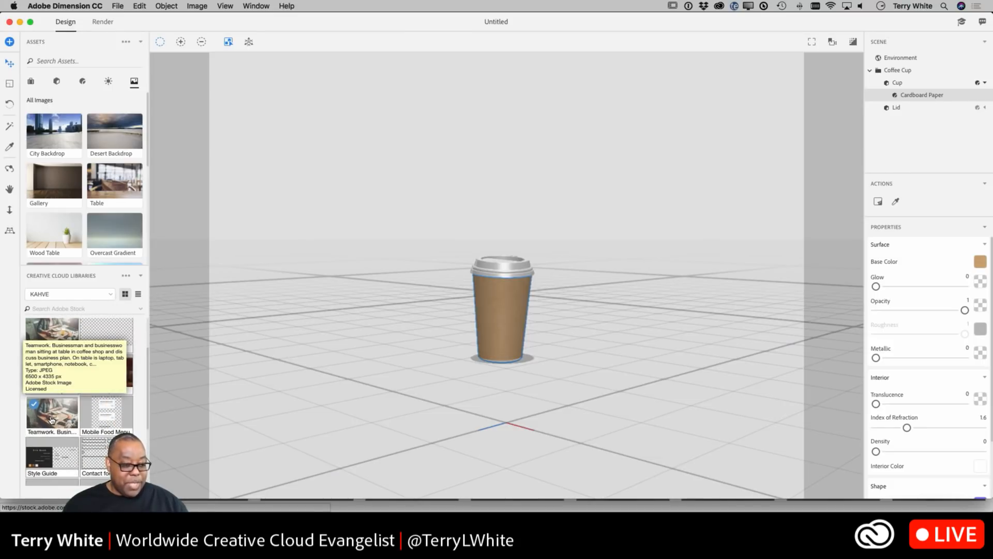
drag(51, 419, 275, 422)
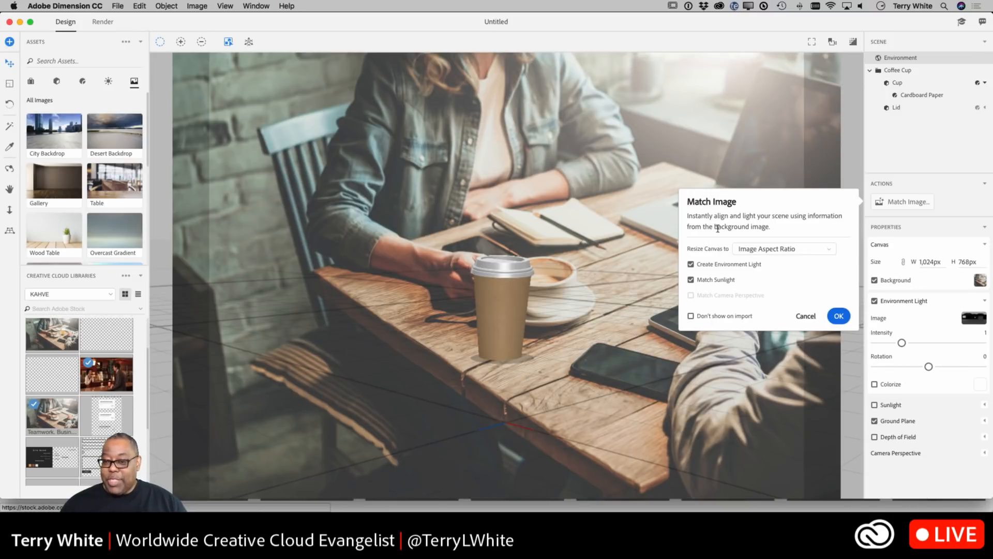
click(784, 250)
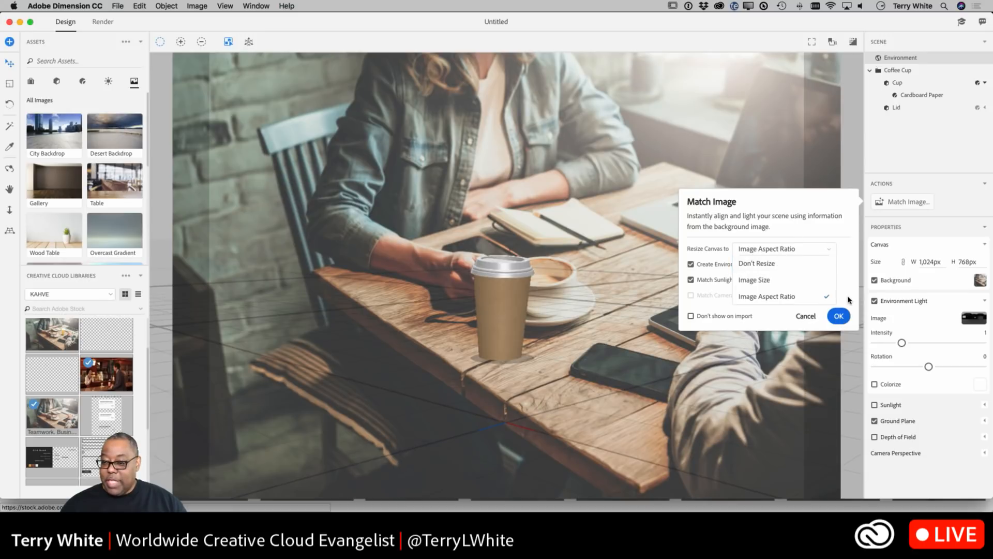
click(818, 252)
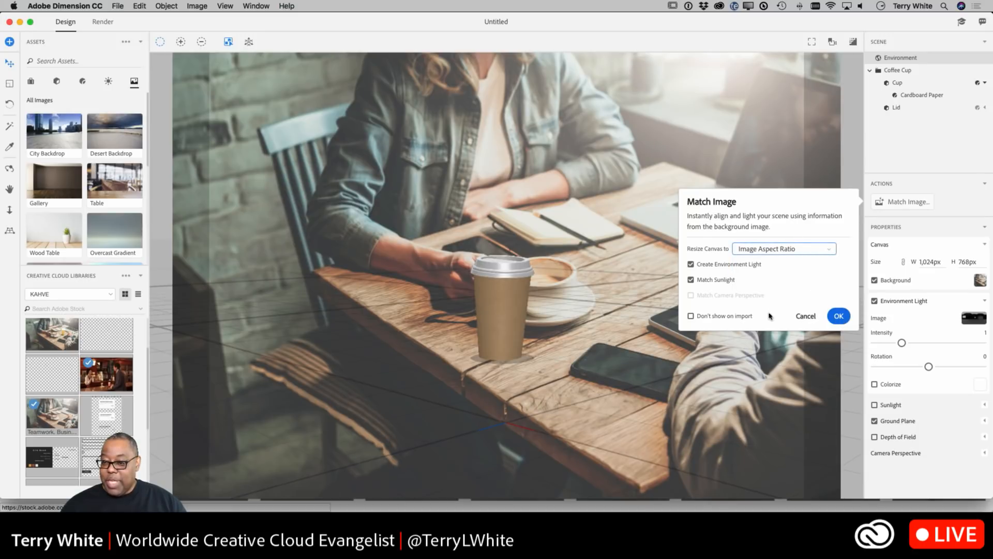
click(838, 317)
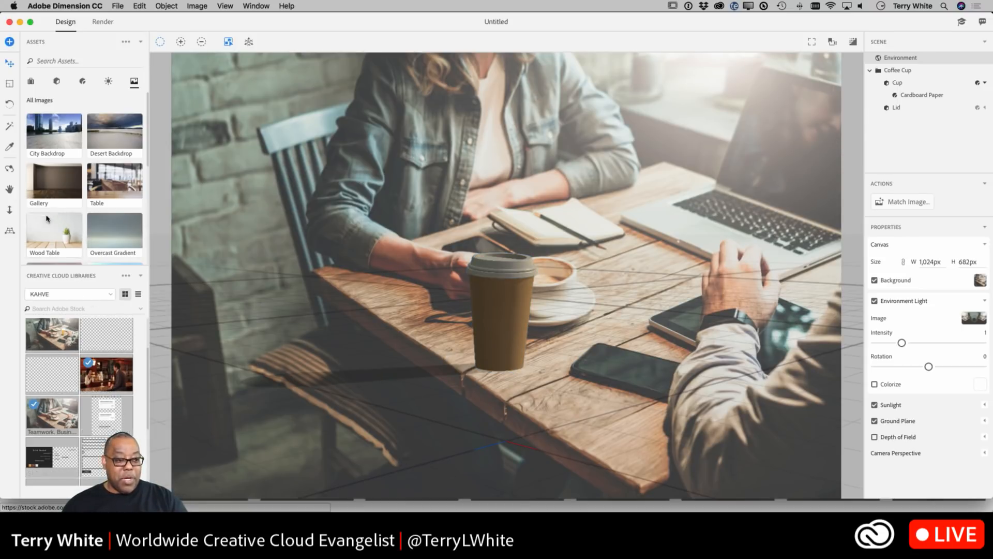
- Raise the scene's horizon line and orbit the camera so the cup stands on the photographed table near the laptop
click(10, 232)
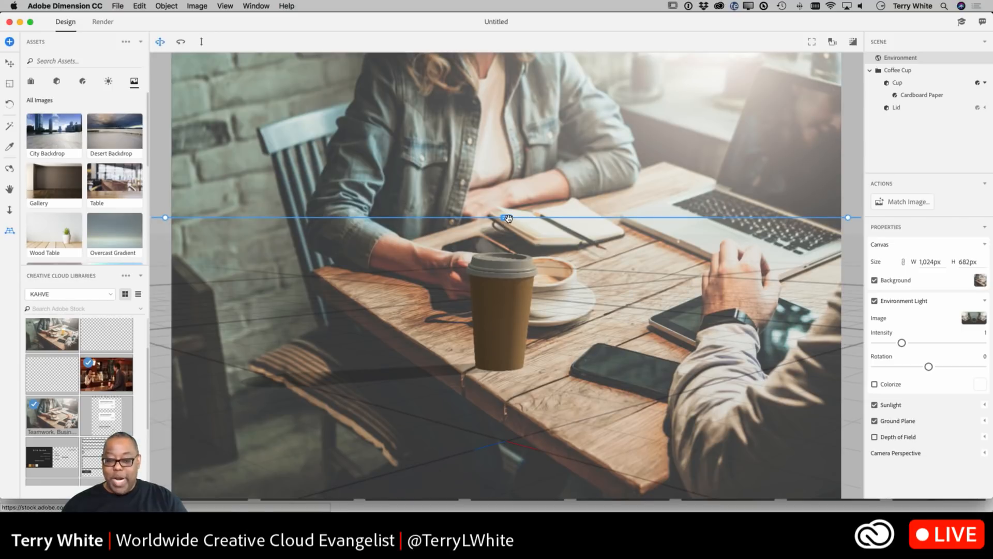
drag(508, 218, 511, 194)
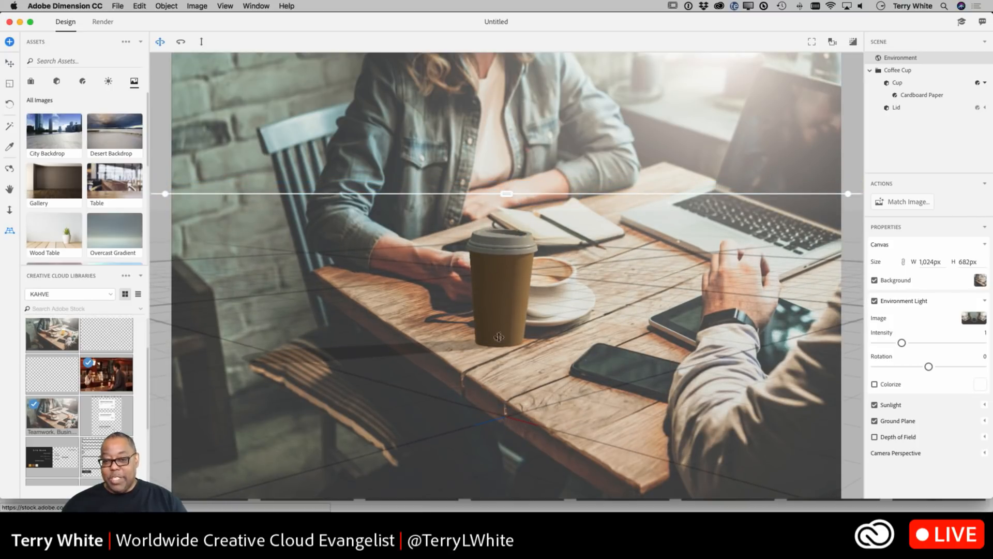
drag(509, 194, 514, 188)
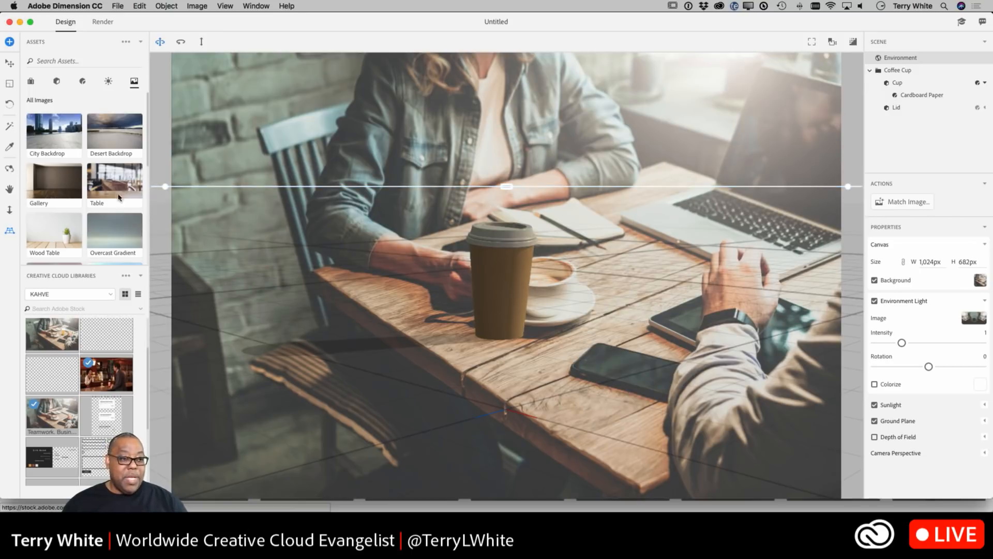
click(9, 171)
drag(372, 244, 299, 271)
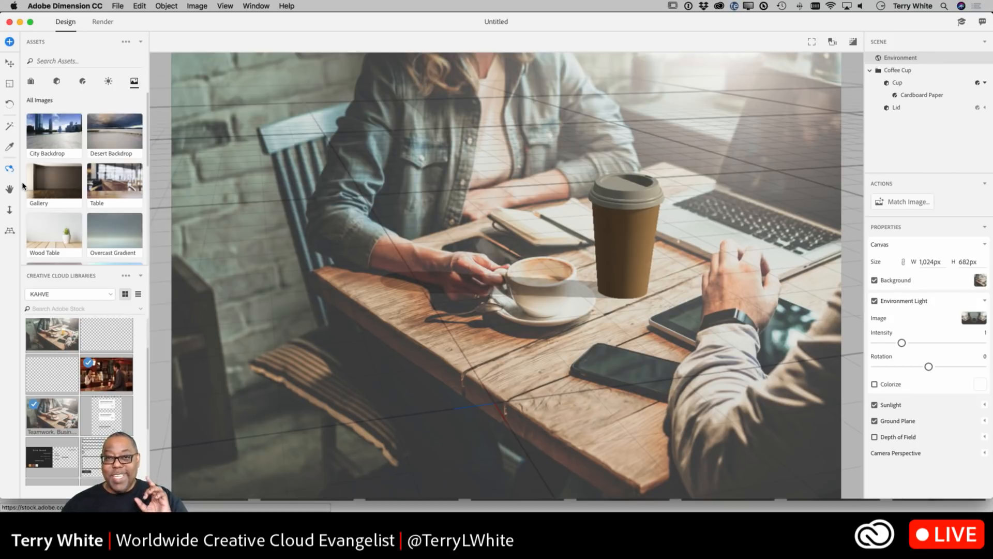
- Scale the Coffee Cup group down to about 0.7 on all axes to suit the photographed table
click(899, 70)
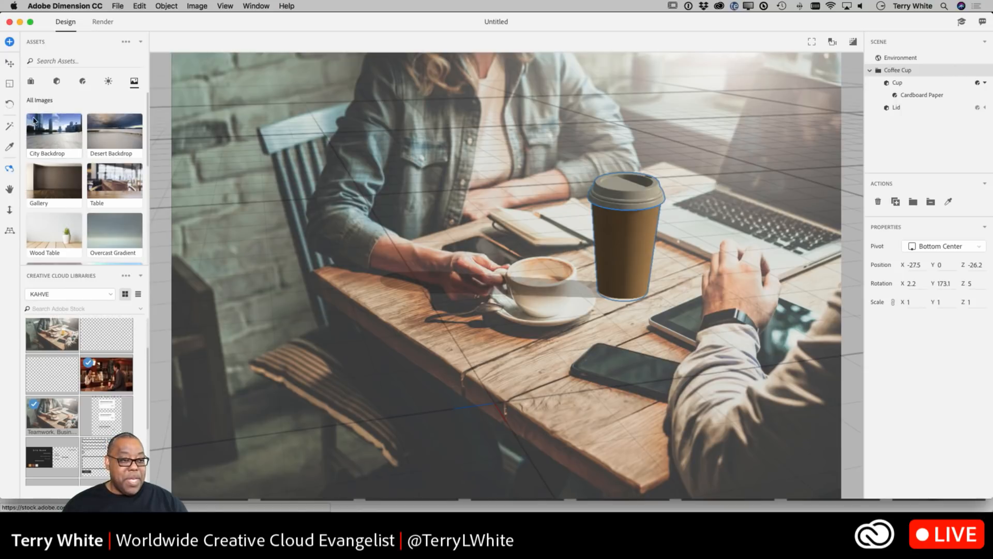
click(10, 84)
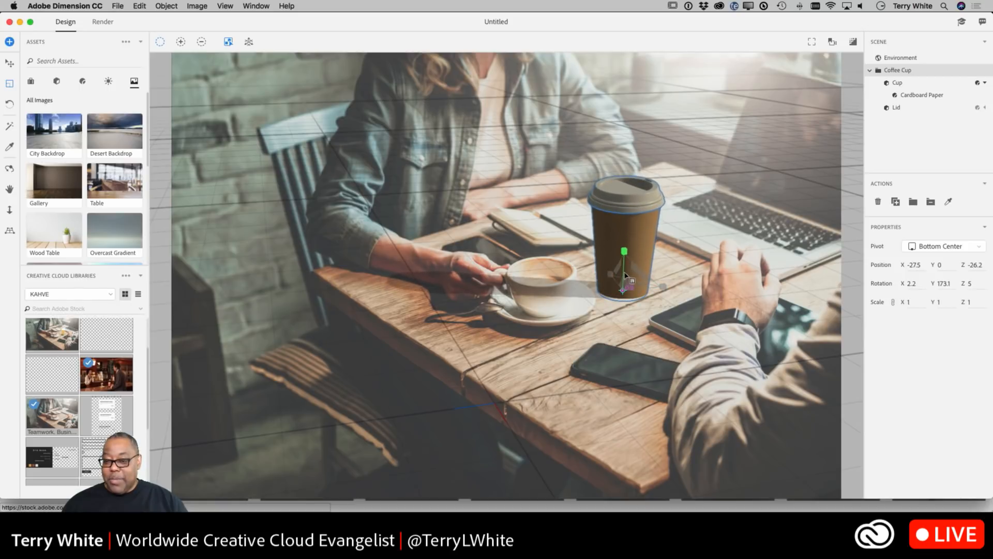
drag(627, 276, 624, 414)
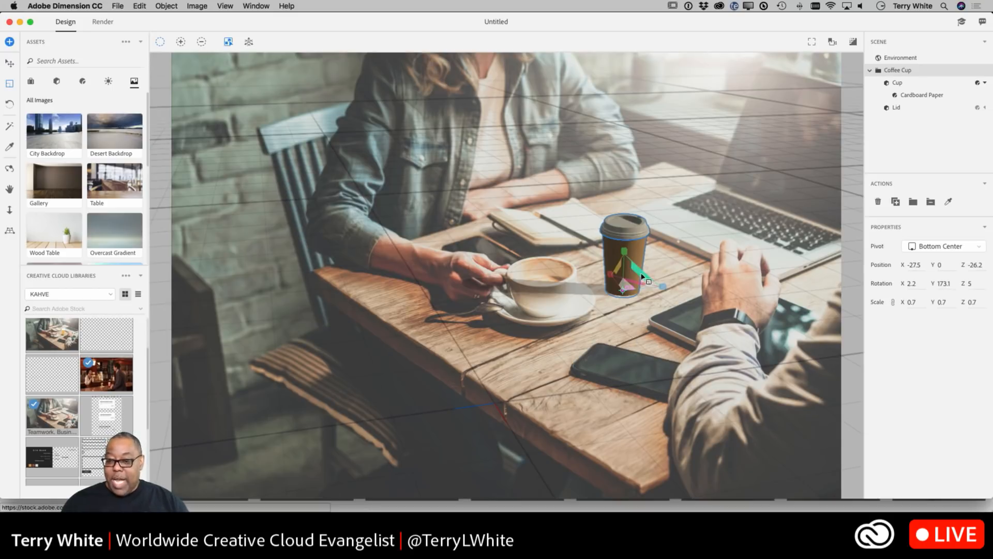
mouse_move(625, 252)
mouse_down()
mouse_move(623, 228)
mouse_move(622, 247)
mouse_up()
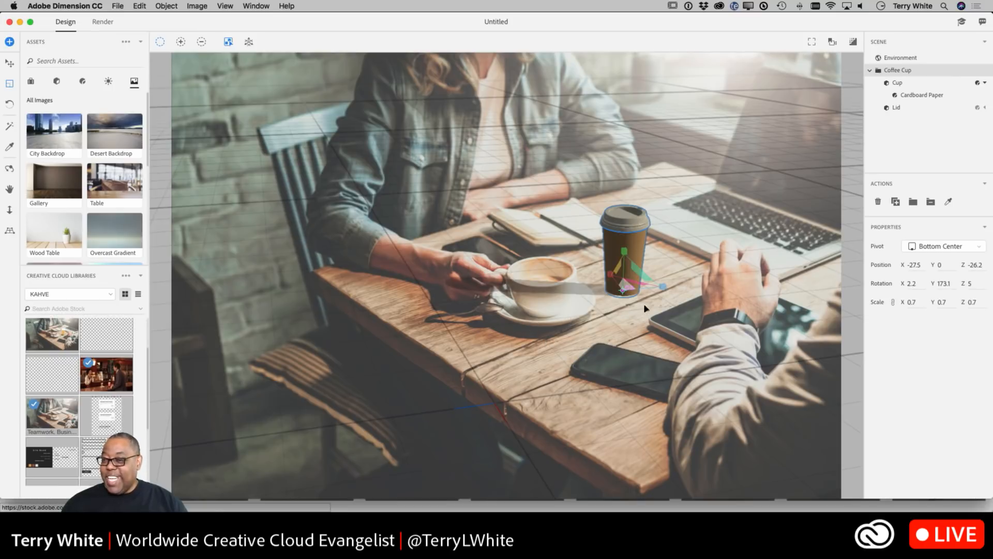
- Set the environment's sunlight height to about 84.37 and its intensity to about 1.981
click(908, 59)
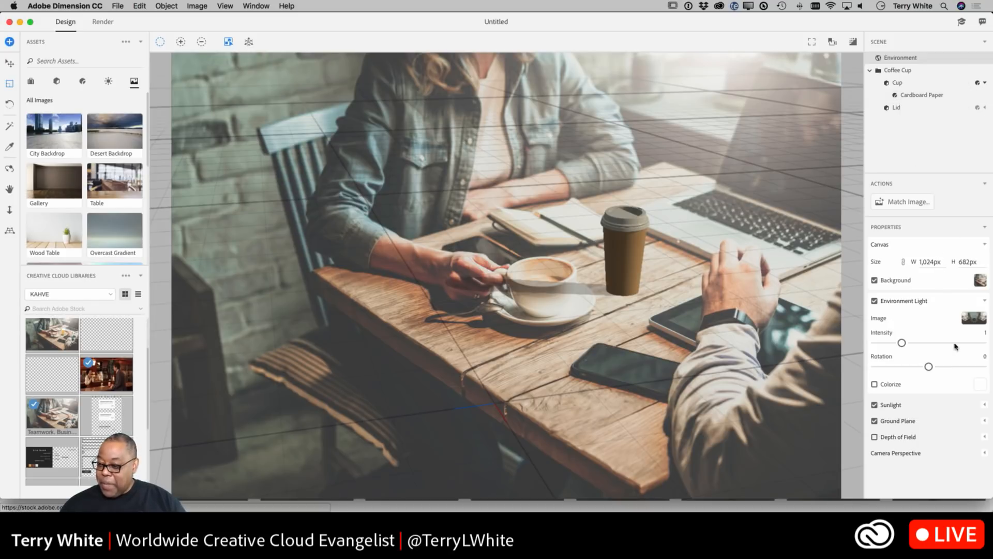
click(984, 405)
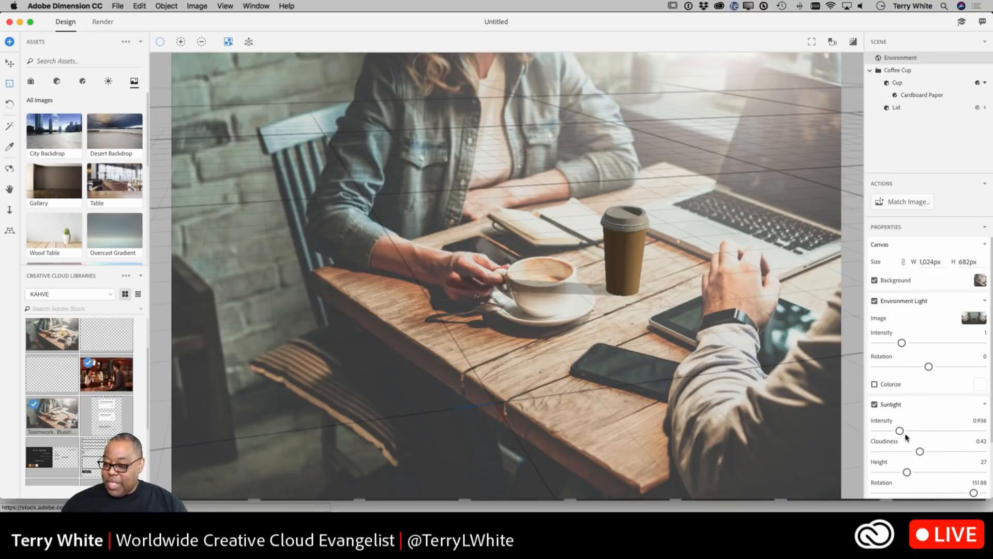
drag(907, 472, 966, 463)
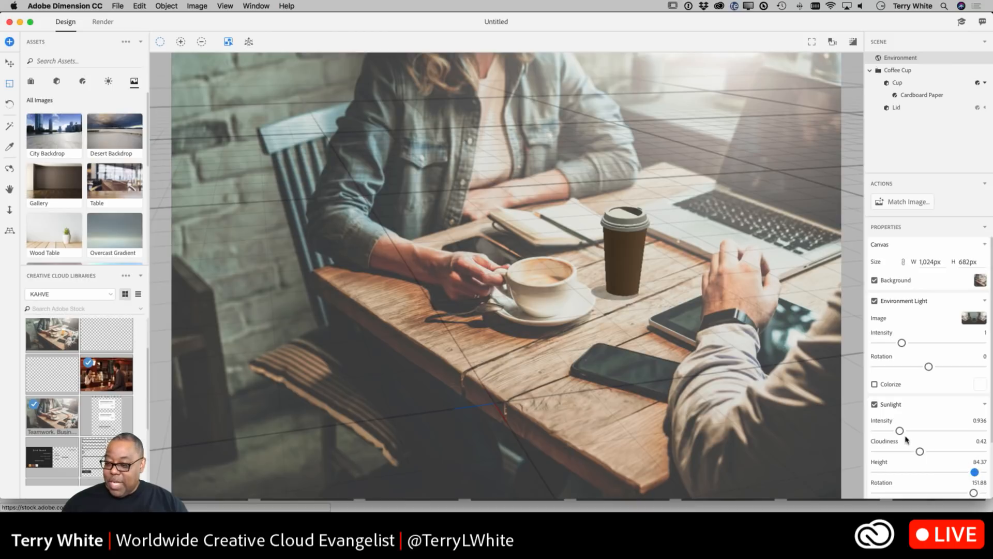
drag(899, 431, 928, 430)
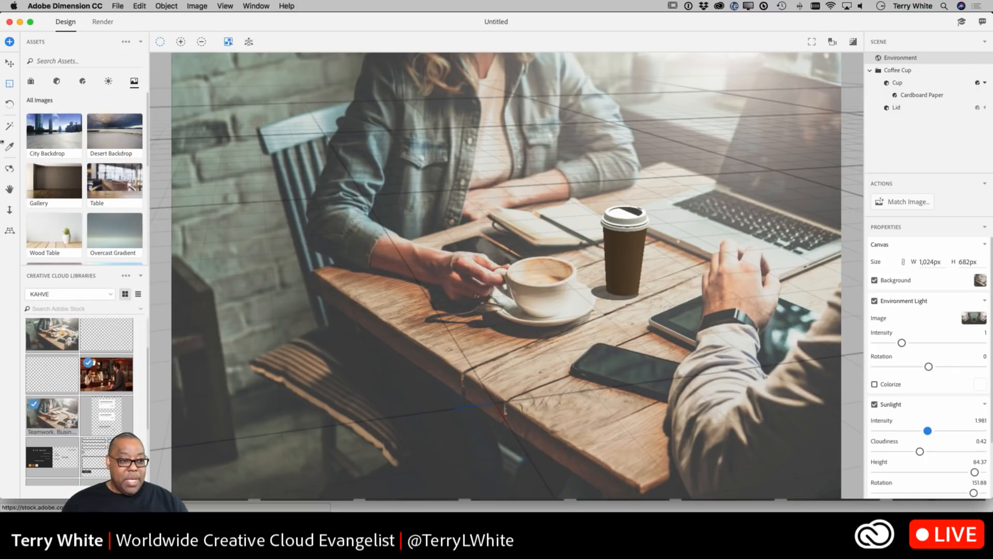
- Move the Coffee Cup group closer to the laptop, to about X -27.8 and Z -29.4
click(9, 63)
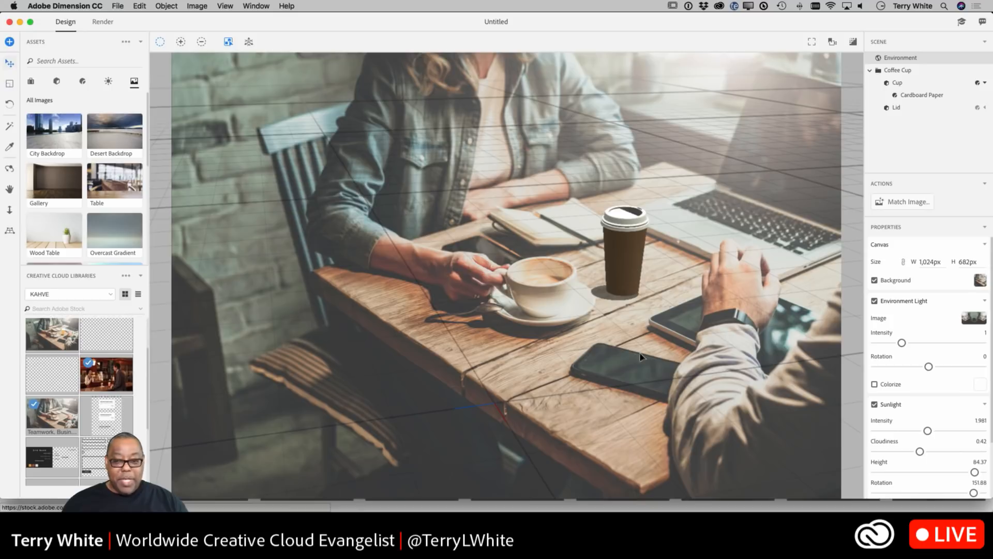
click(627, 287)
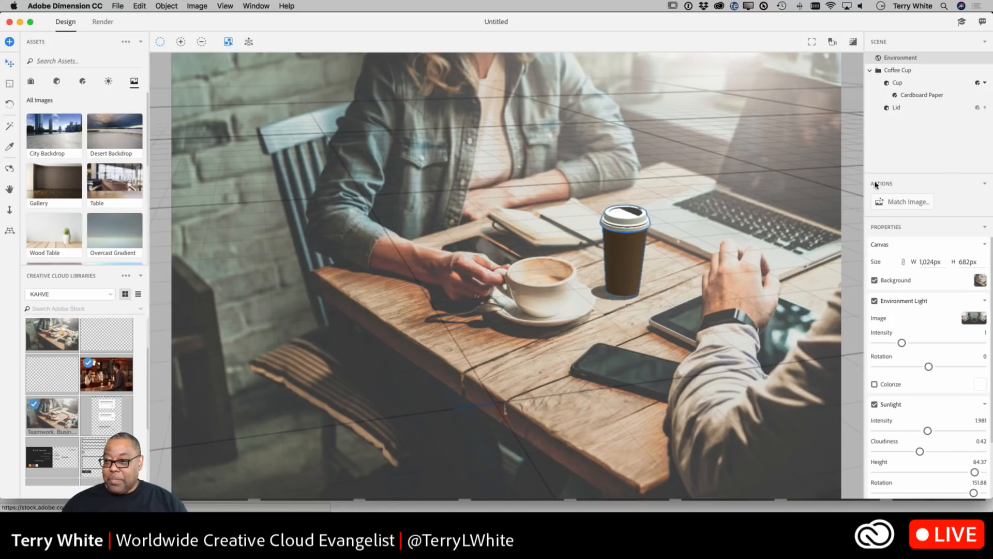
click(900, 70)
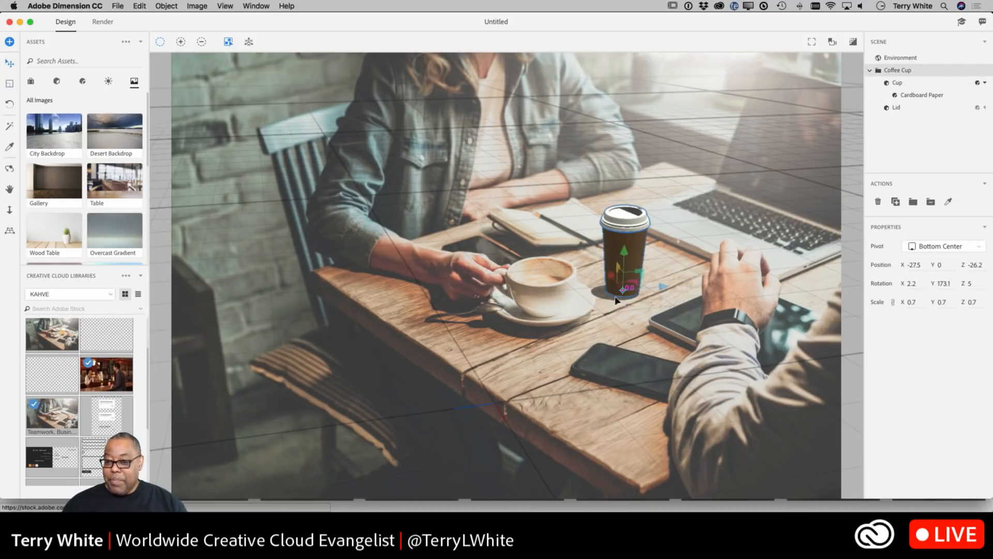
mouse_move(619, 257)
mouse_down()
mouse_move(650, 255)
mouse_move(637, 253)
mouse_up()
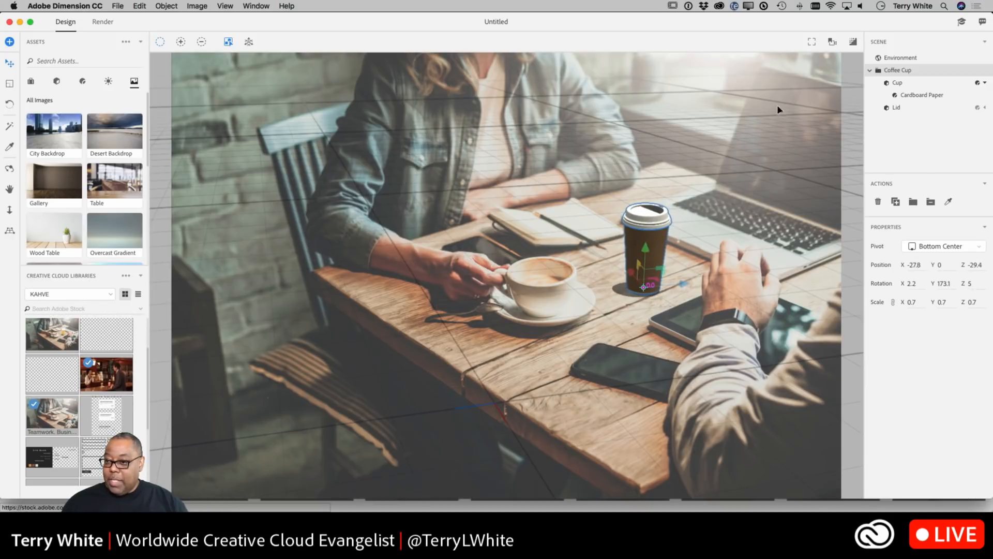
- Set the sunlight rotation to about -148.81 and its intensity to about 2.404, and raise the environment light intensity to about 3.35
click(898, 58)
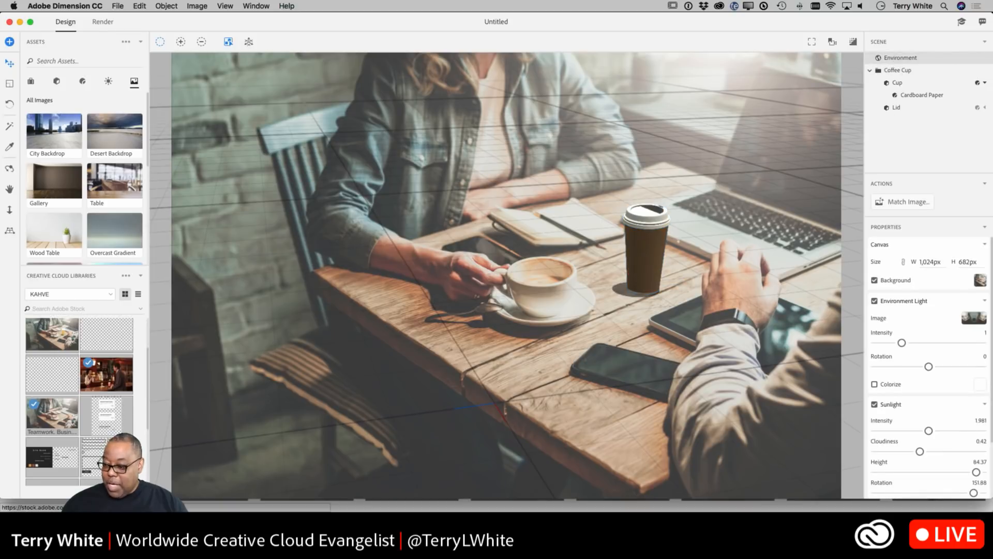
scroll(954, 417, down, 3)
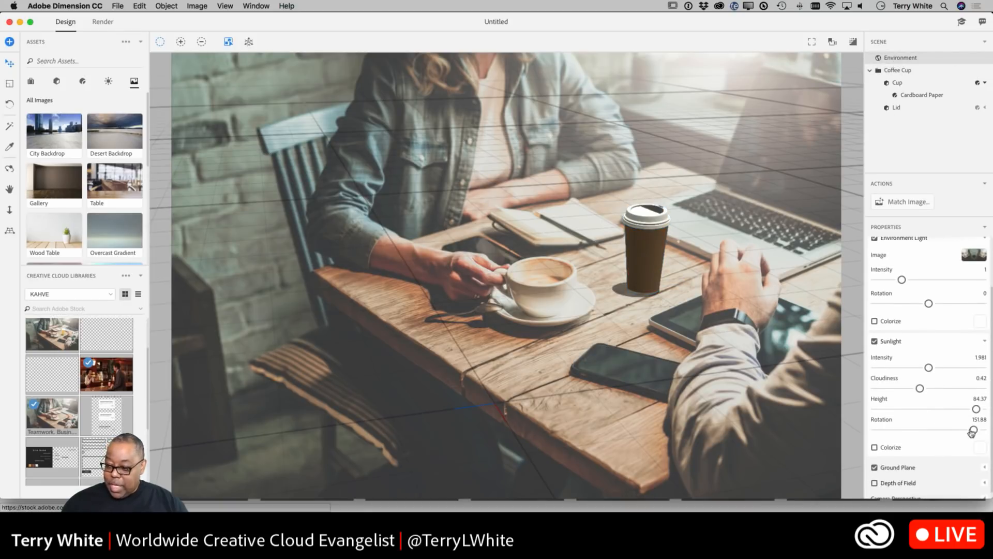
drag(973, 429, 883, 400)
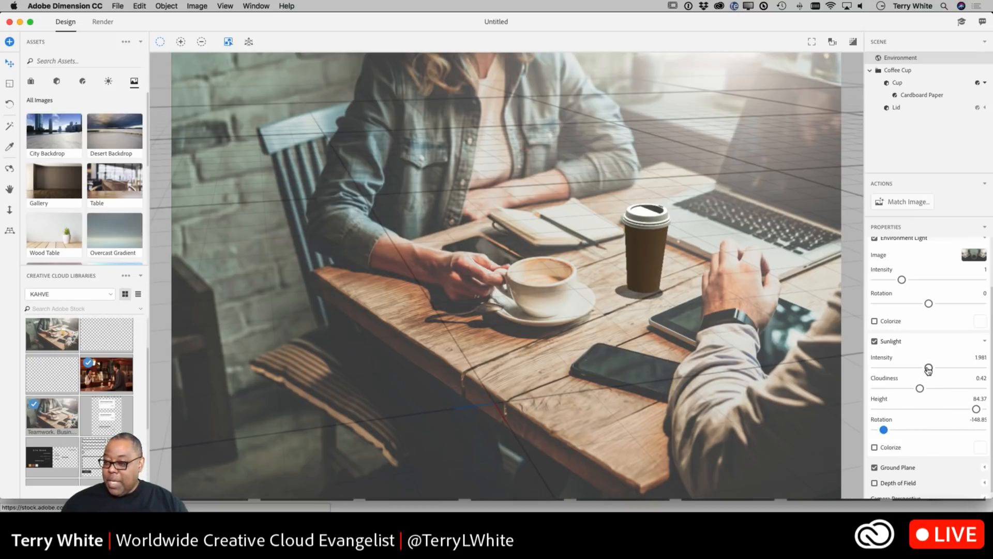
mouse_move(929, 368)
mouse_down()
mouse_move(953, 367)
mouse_move(932, 367)
mouse_up()
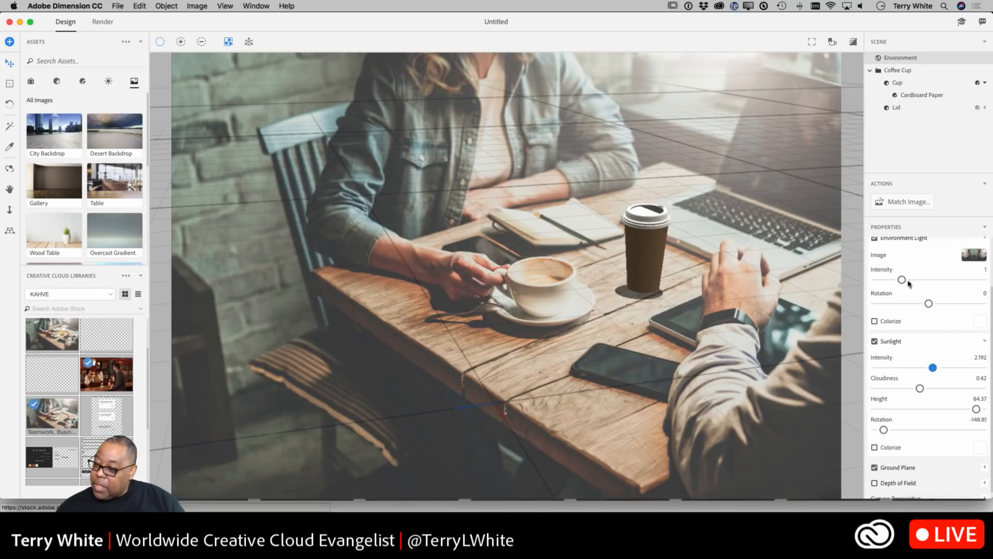
drag(902, 279, 964, 279)
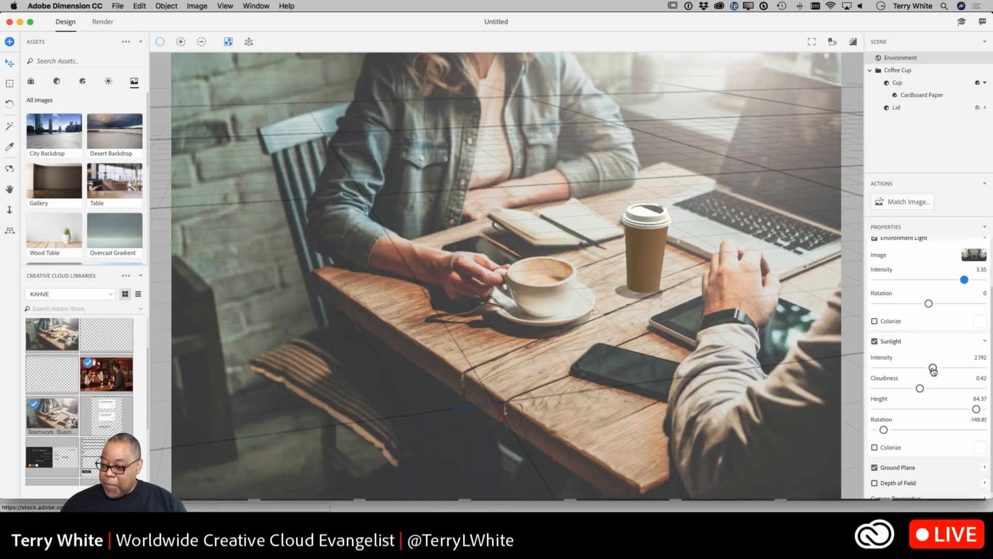
mouse_move(932, 368)
mouse_down()
mouse_move(944, 368)
mouse_move(925, 368)
mouse_move(940, 367)
mouse_up()
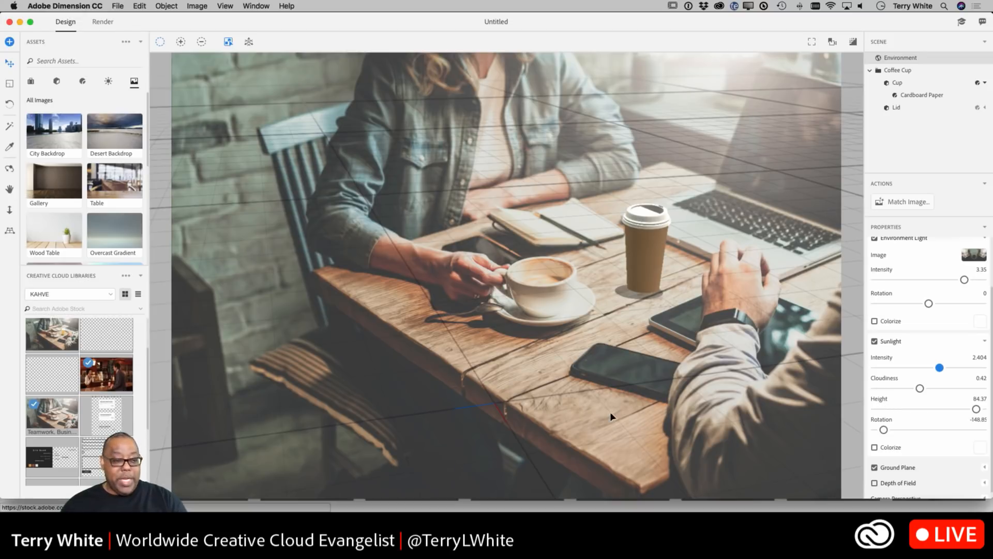
scroll(86, 400, down, 5)
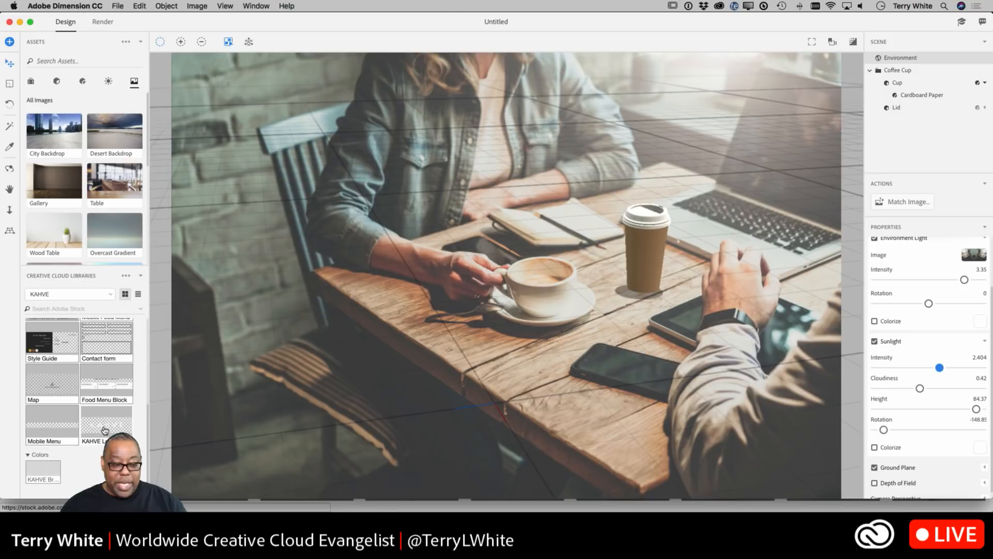
drag(105, 430, 355, 355)
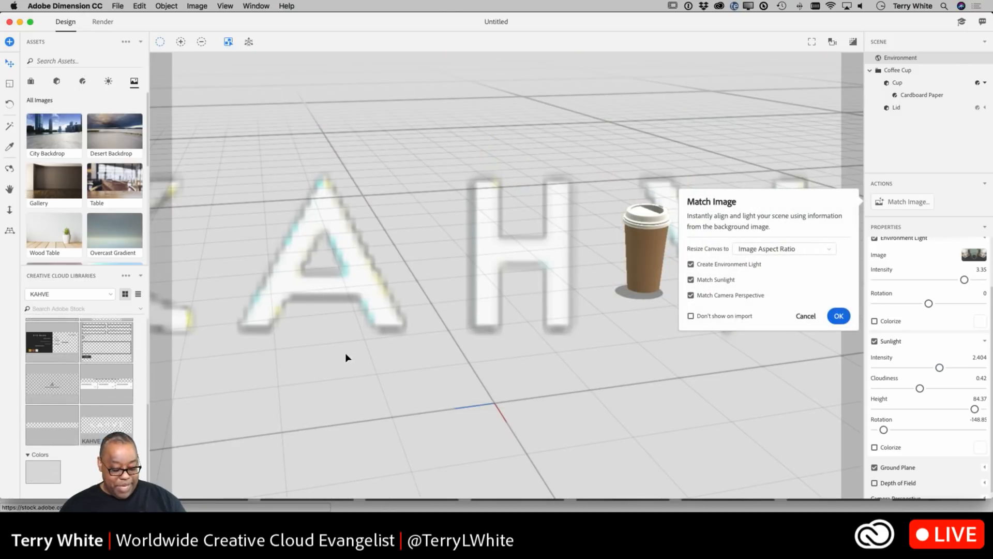
key(super+z)
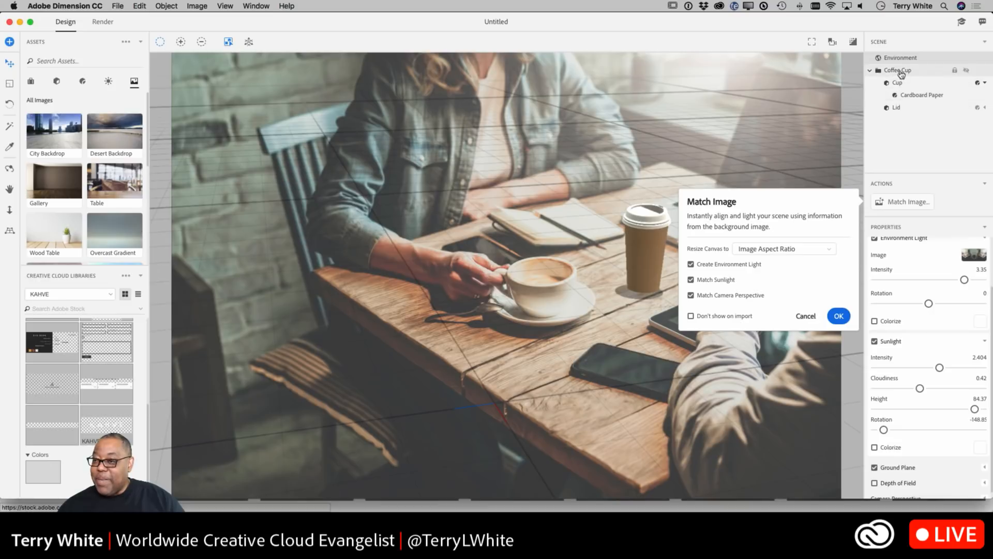
- Select the Cup object inside the Coffee Cup group and dismiss the Match Image settings without applying them
click(900, 71)
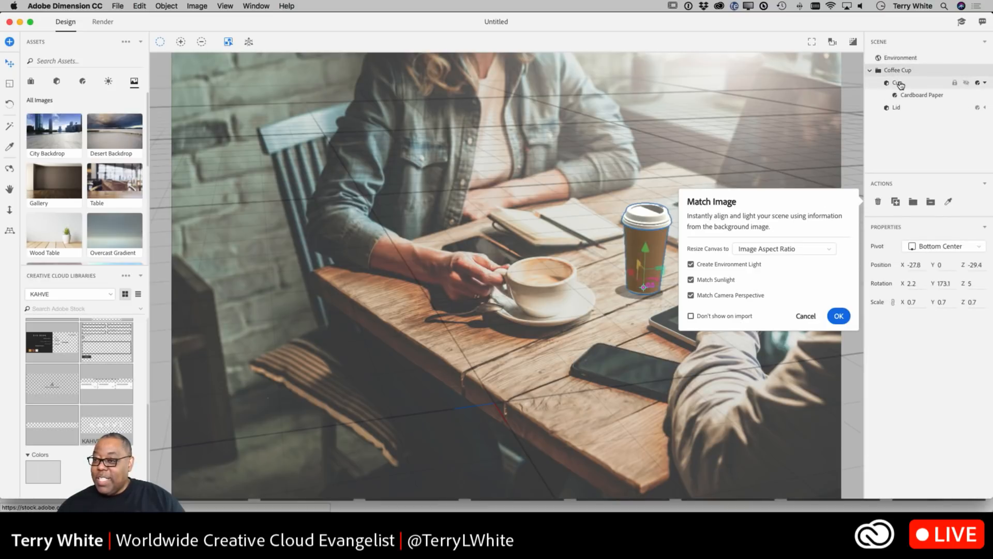
click(898, 82)
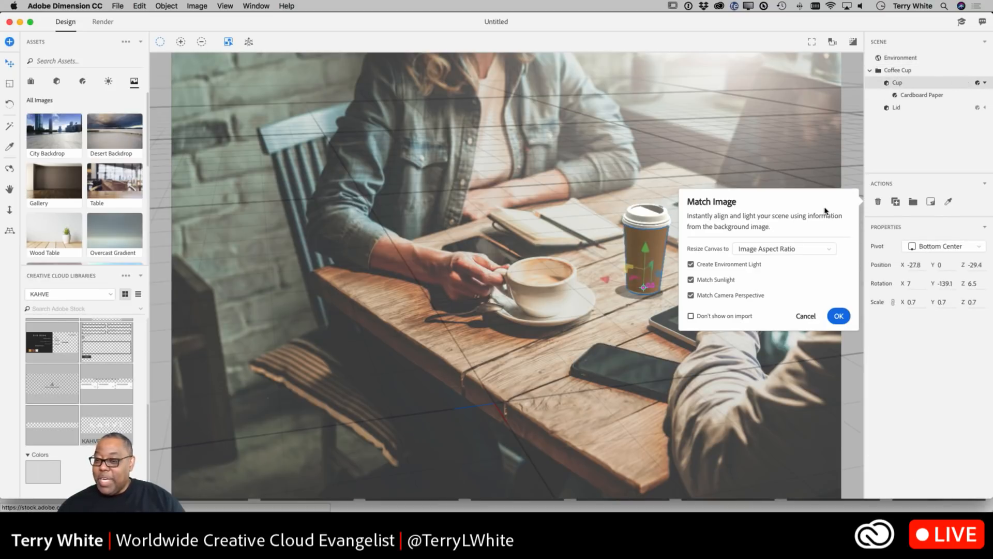
click(806, 316)
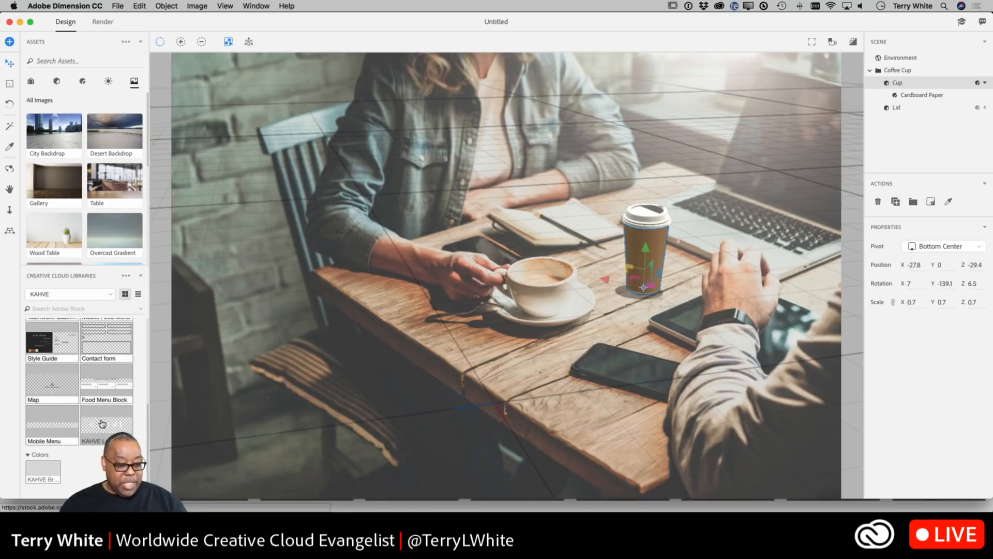
- Place the KAHVE logo from the library on the Cup as a decal and scale it to about 1,377% by 1,201%
drag(103, 425, 642, 257)
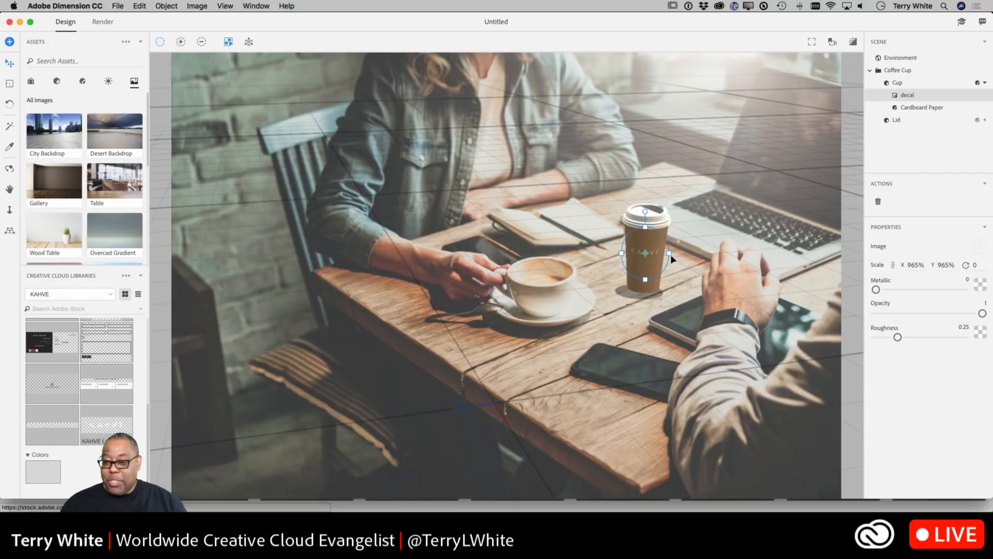
mouse_move(671, 256)
mouse_down()
mouse_move(685, 259)
mouse_move(673, 256)
mouse_move(658, 299)
mouse_move(655, 267)
mouse_move(683, 256)
mouse_move(636, 265)
mouse_move(639, 254)
mouse_move(655, 262)
mouse_up()
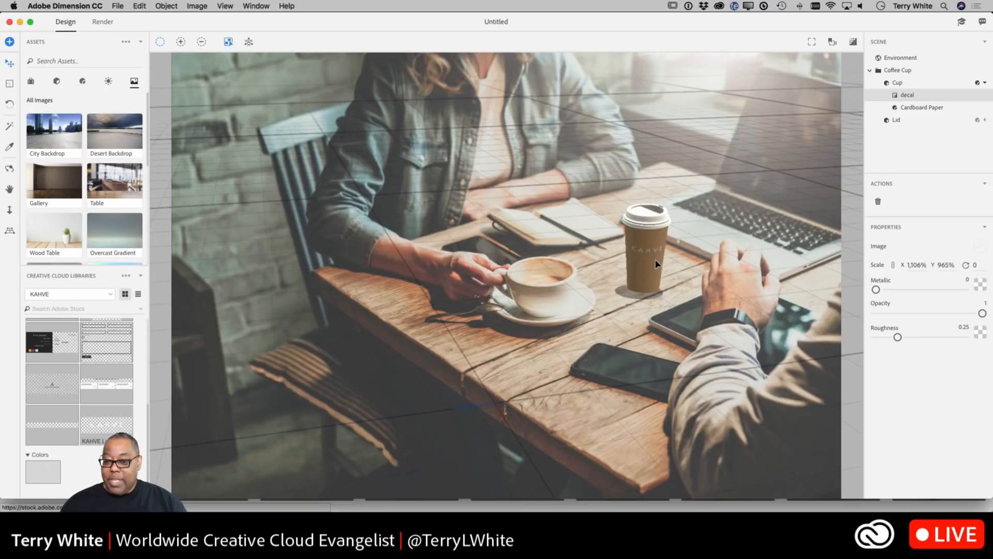
click(656, 265)
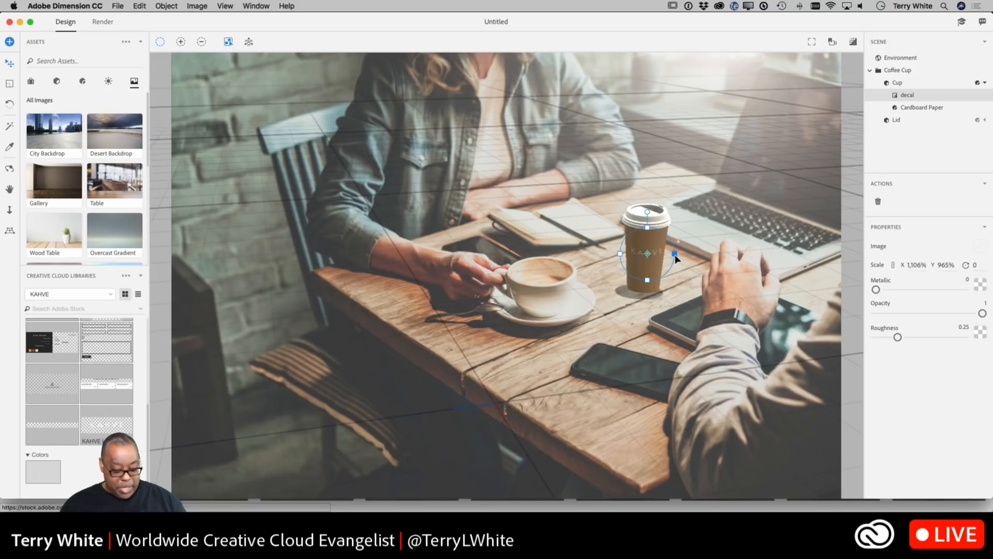
drag(675, 255, 655, 276)
click(655, 273)
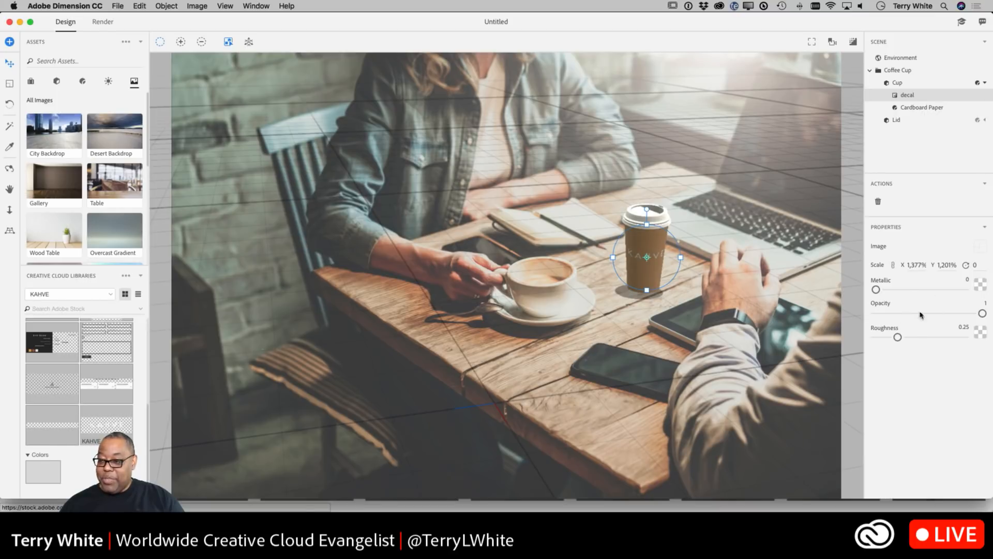
- Set the logo decal's metallic value to about 0.32, keeping opacity at 1 and roughness at 0.25
mouse_move(982, 313)
mouse_down()
mouse_move(908, 314)
mouse_move(983, 314)
mouse_up()
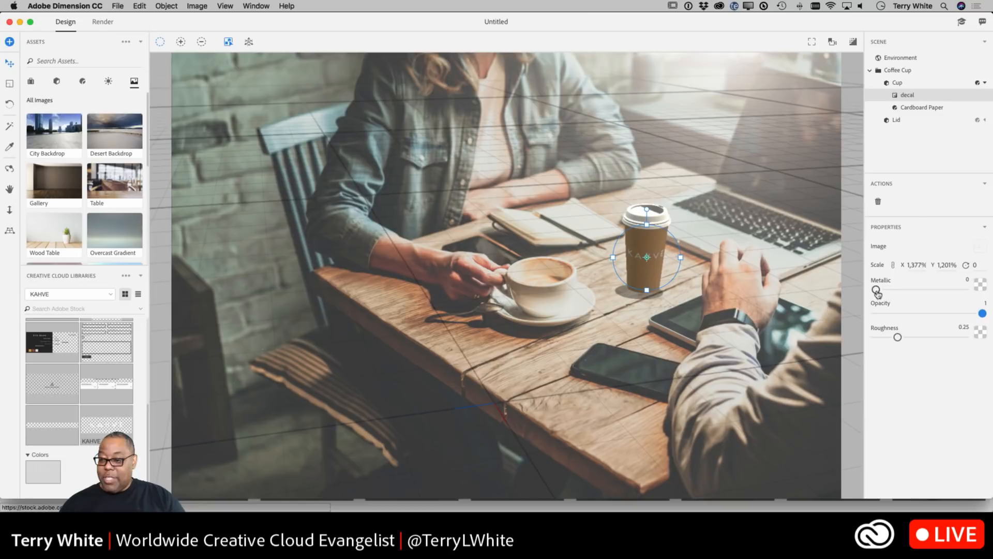
drag(876, 290, 904, 293)
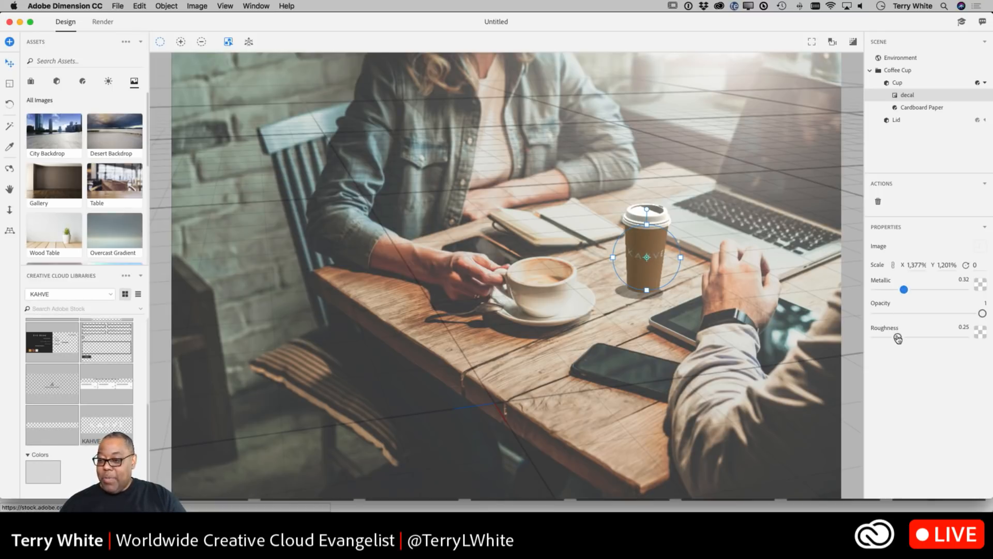
mouse_move(898, 337)
mouse_down()
mouse_move(877, 339)
mouse_move(898, 338)
mouse_up()
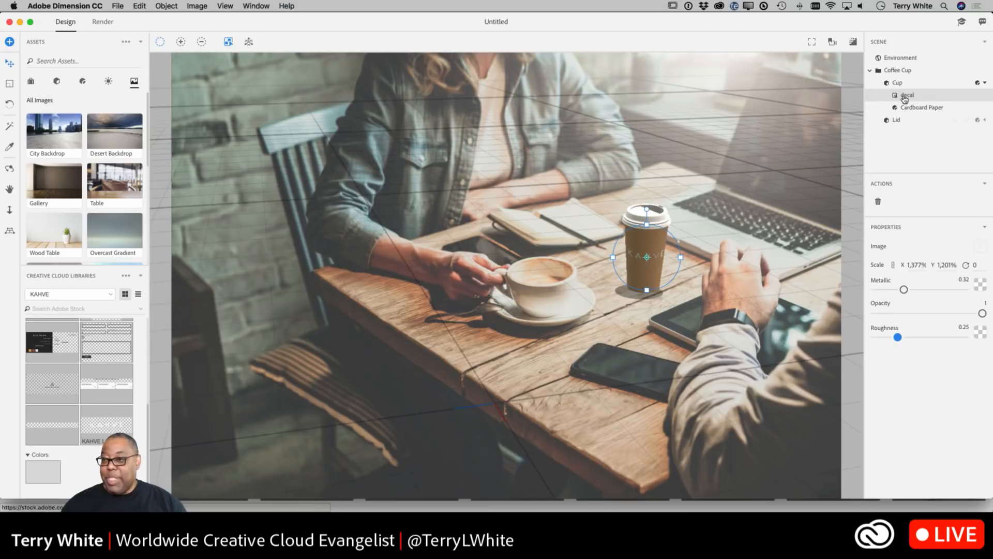
- Move the whole Coffee Cup group slightly away from the laptop, to about X -29 and Z -28.3
click(897, 71)
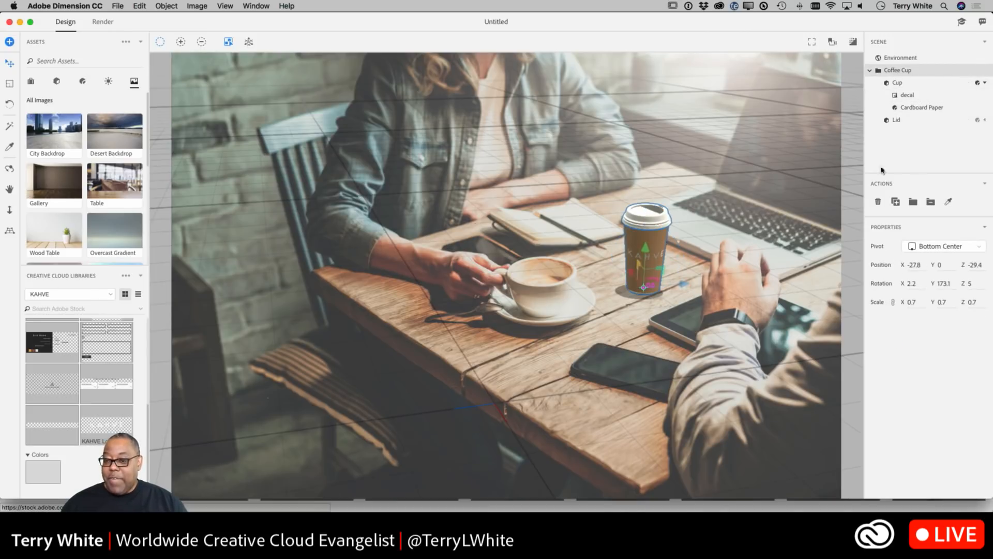
mouse_move(663, 249)
mouse_down()
mouse_move(651, 258)
mouse_move(840, 243)
mouse_move(689, 166)
mouse_move(668, 173)
mouse_move(664, 250)
mouse_move(648, 246)
mouse_up()
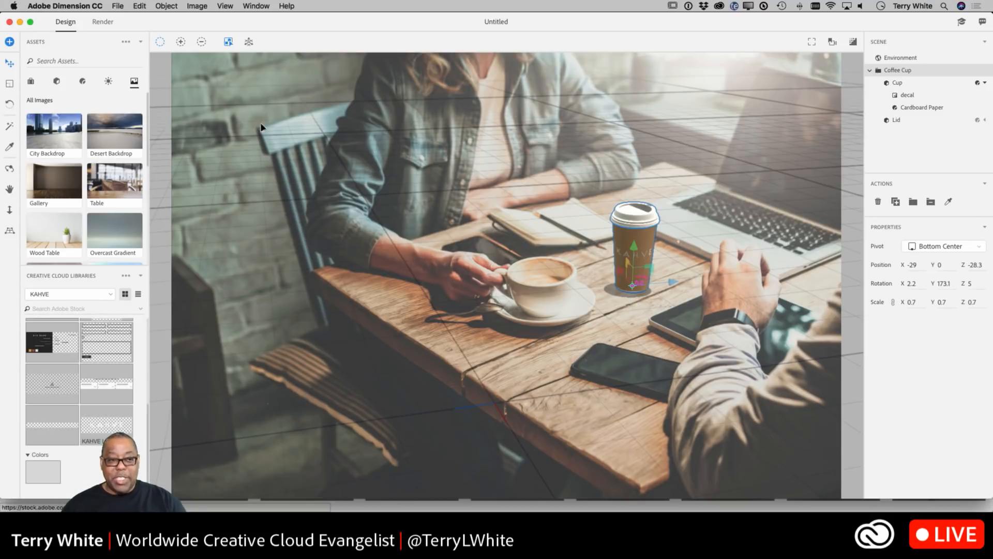
- Review the quality and export format options and render the scene at Low (Fast) quality as PSD (16 Bits/Channel)
click(102, 24)
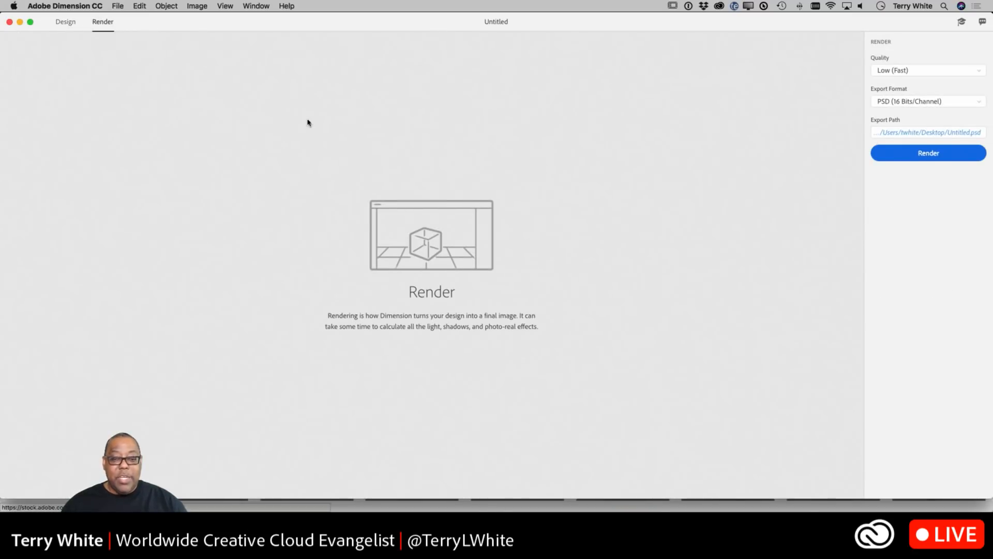
click(915, 149)
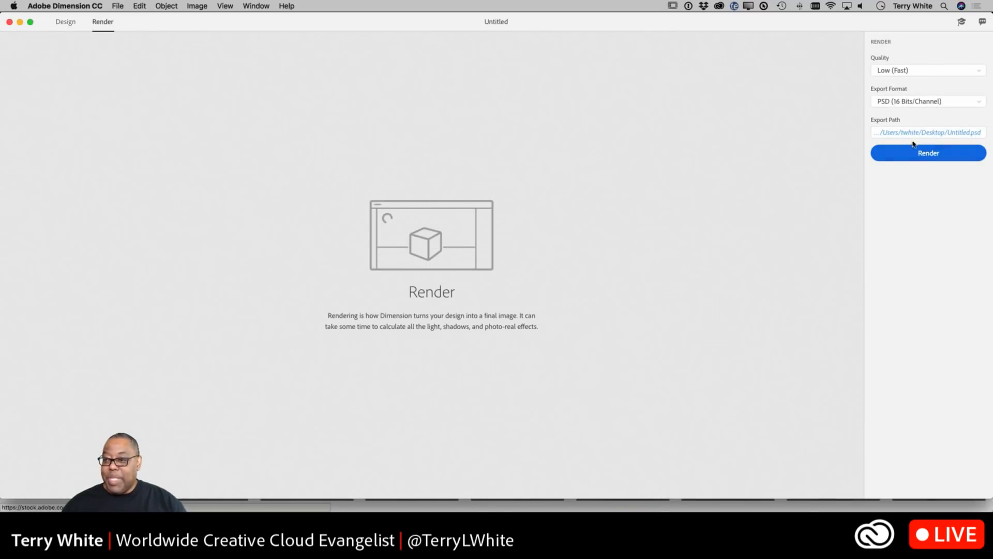
click(917, 75)
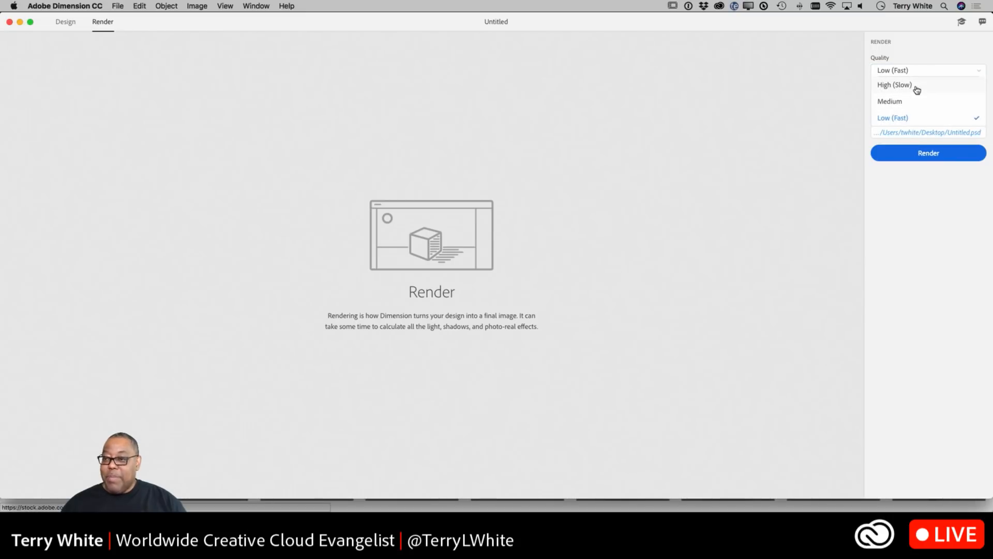
click(921, 56)
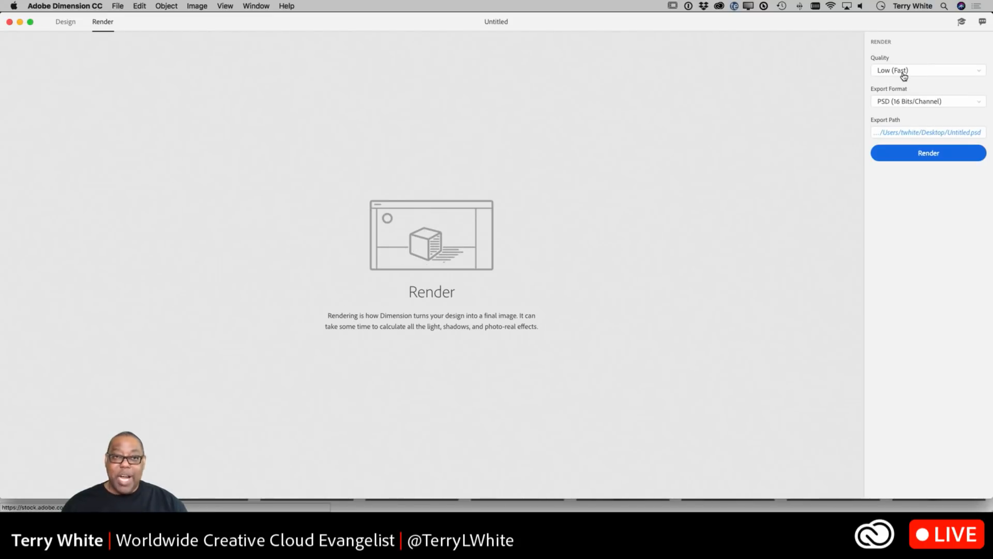
click(908, 104)
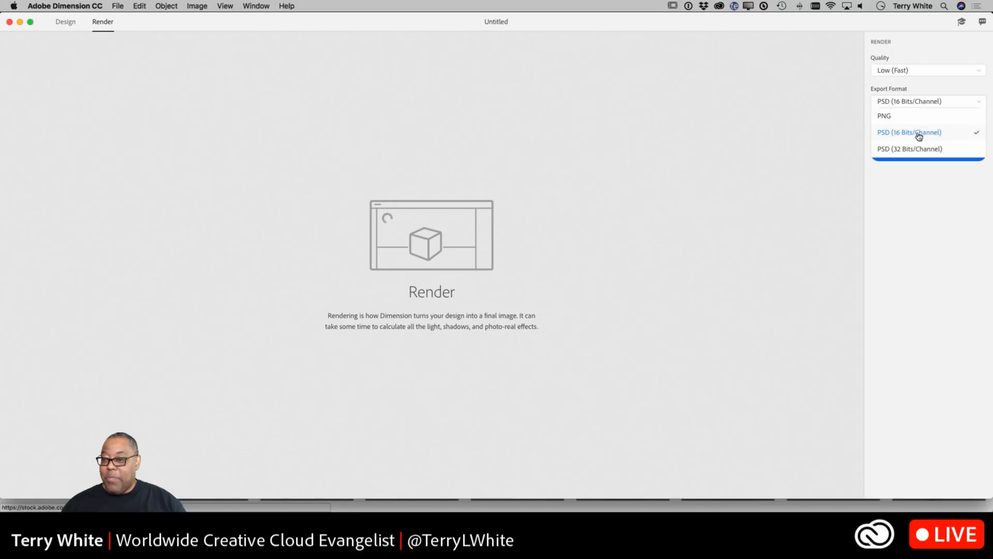
click(930, 92)
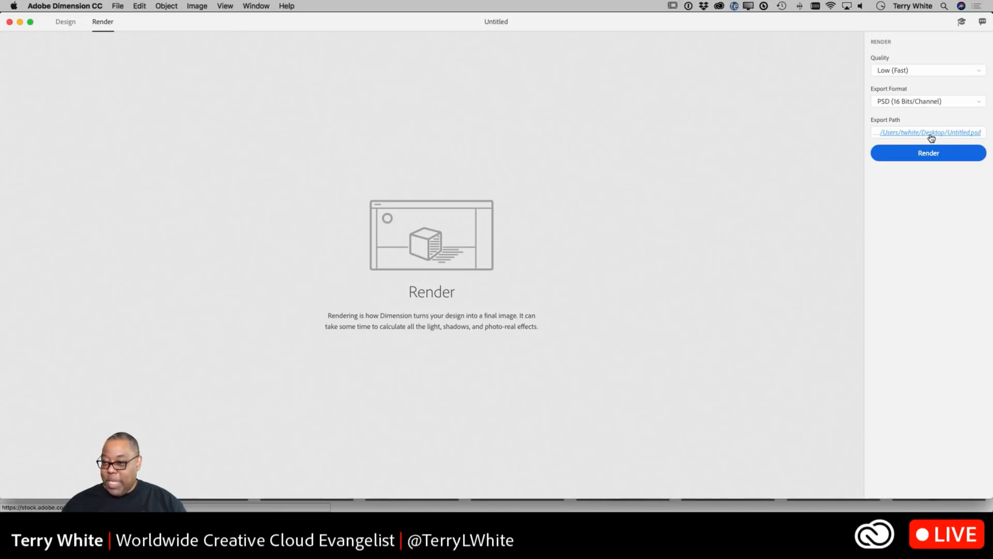
click(927, 154)
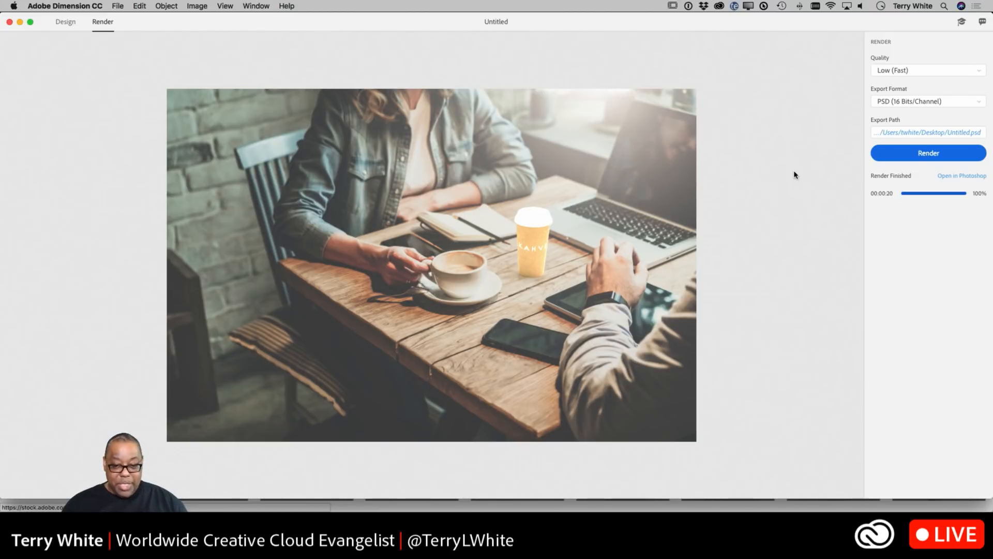
- Switch to Photoshop, open the Test3 and Test1 renders from the KAHVE library, and compare them with Test2
key(cmd+Tab)
key(super+Tab)
key(super+Tab)
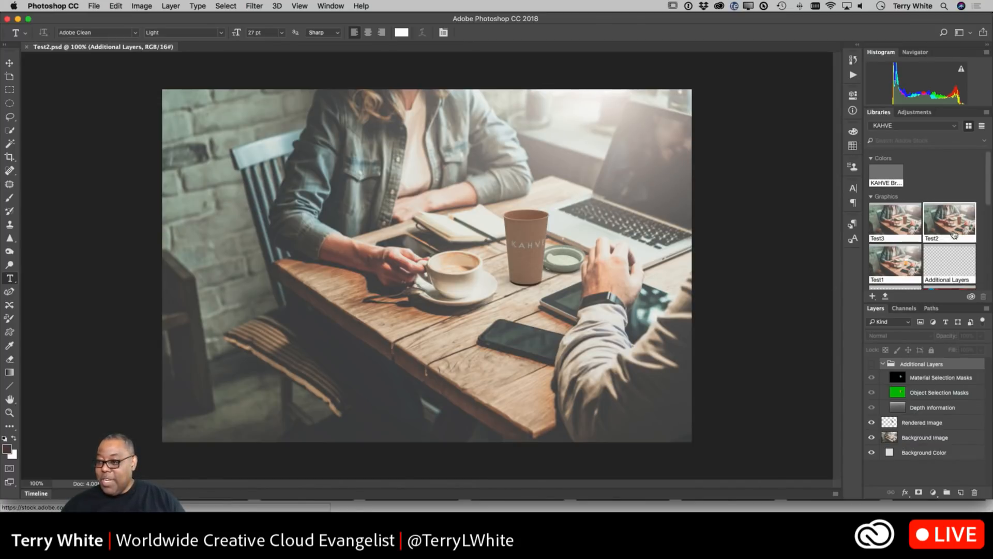
mouse_move(917, 233)
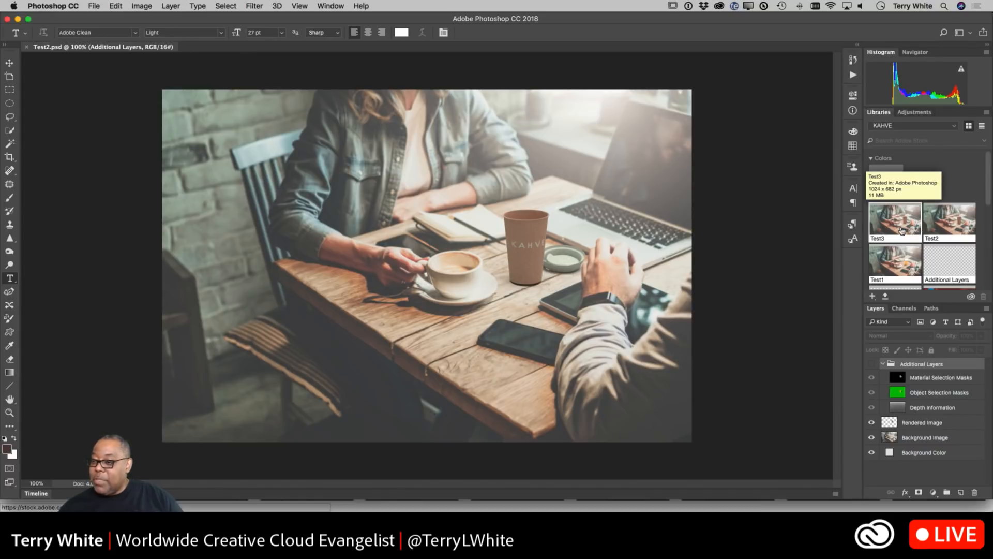
double_click(903, 231)
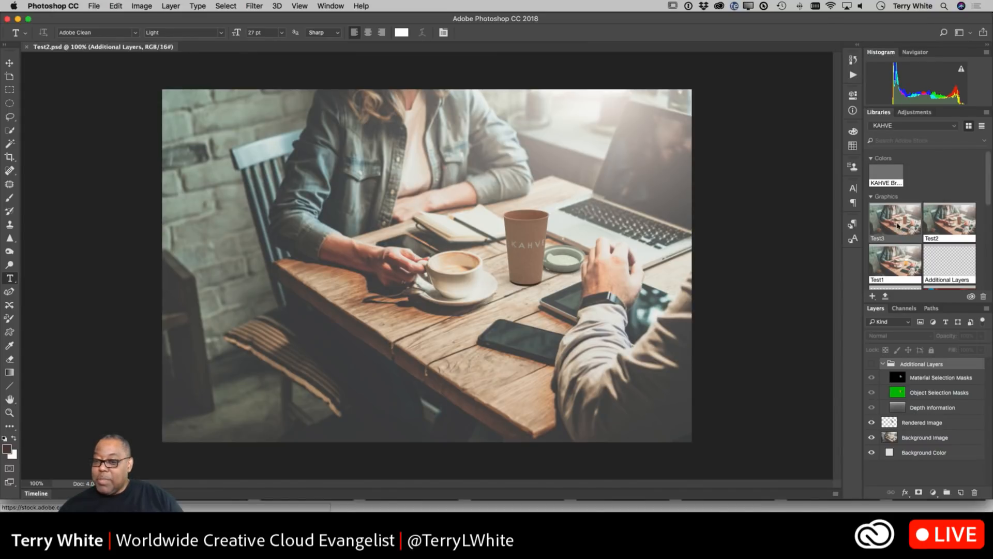
mouse_move(951, 228)
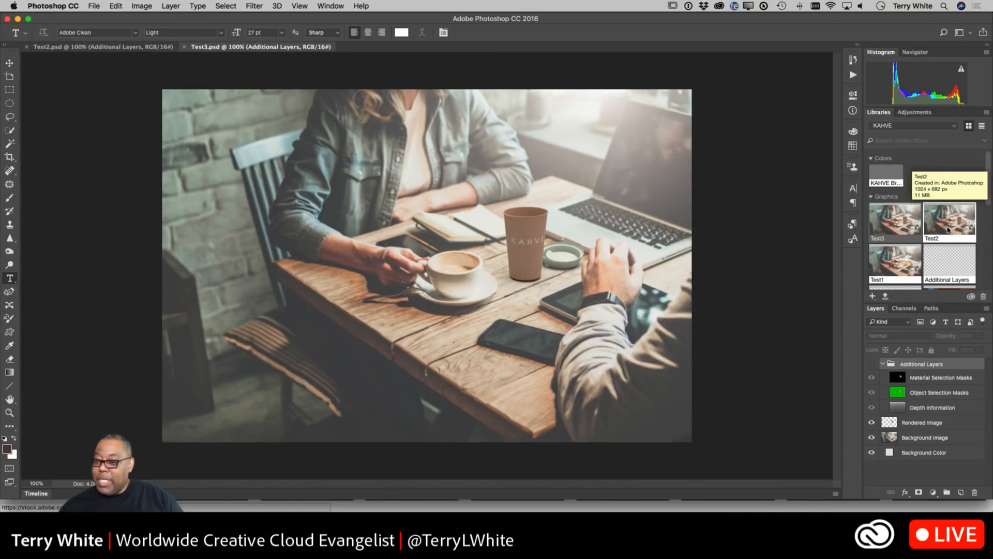
double_click(895, 261)
mouse_move(955, 262)
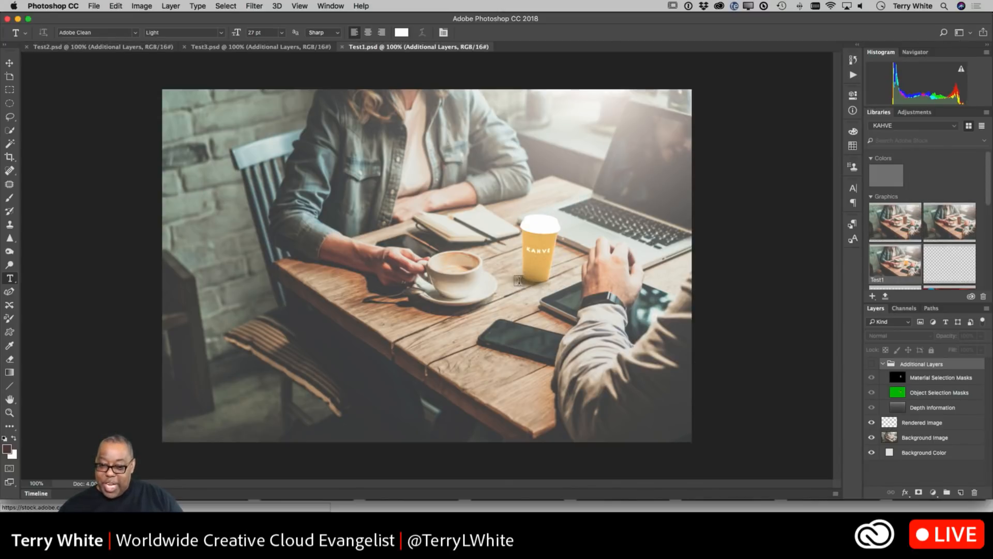
double_click(900, 237)
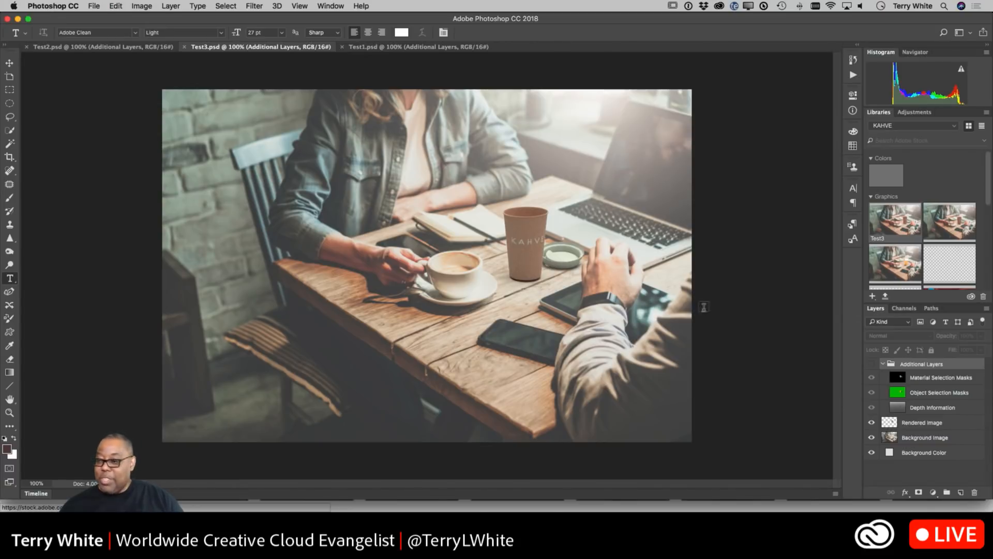
double_click(930, 234)
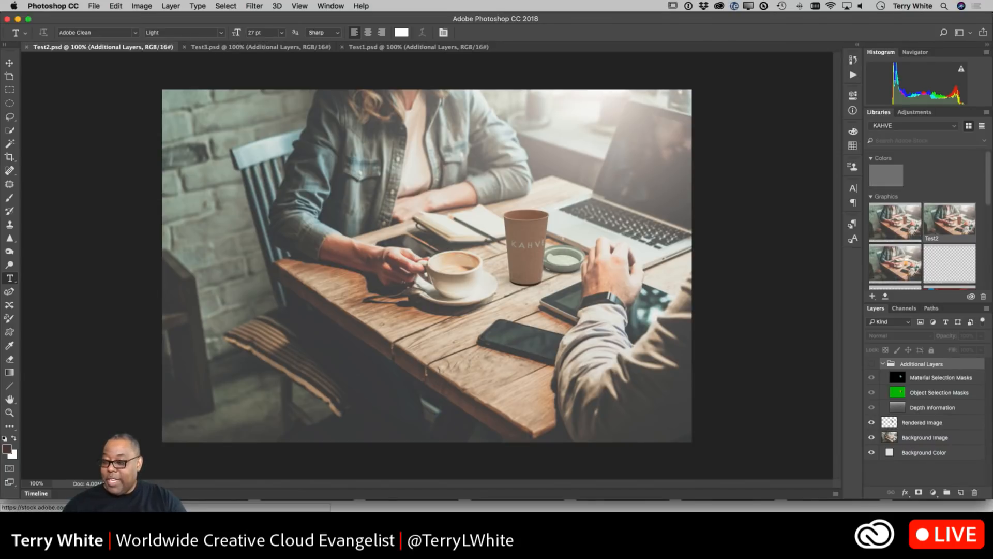
- Examine the masks and depth information in Test2's Additional Layers group, and compare the image with and without the Rendered Image layer
click(872, 383)
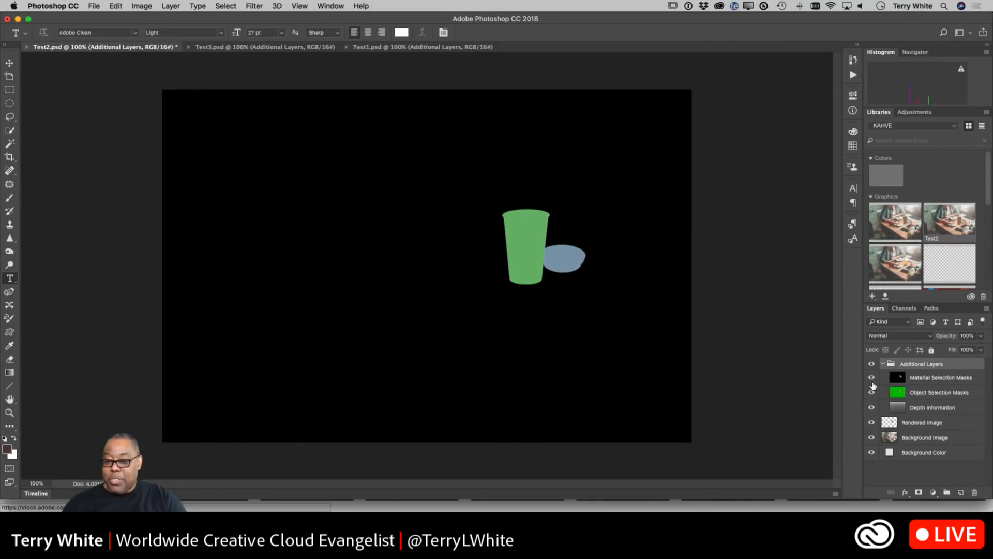
click(872, 378)
click(872, 392)
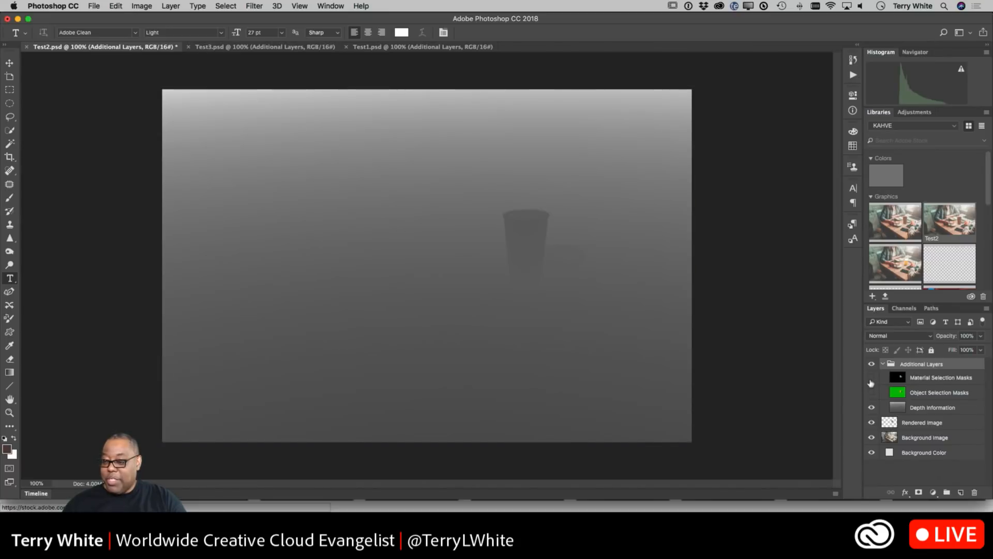
click(872, 395)
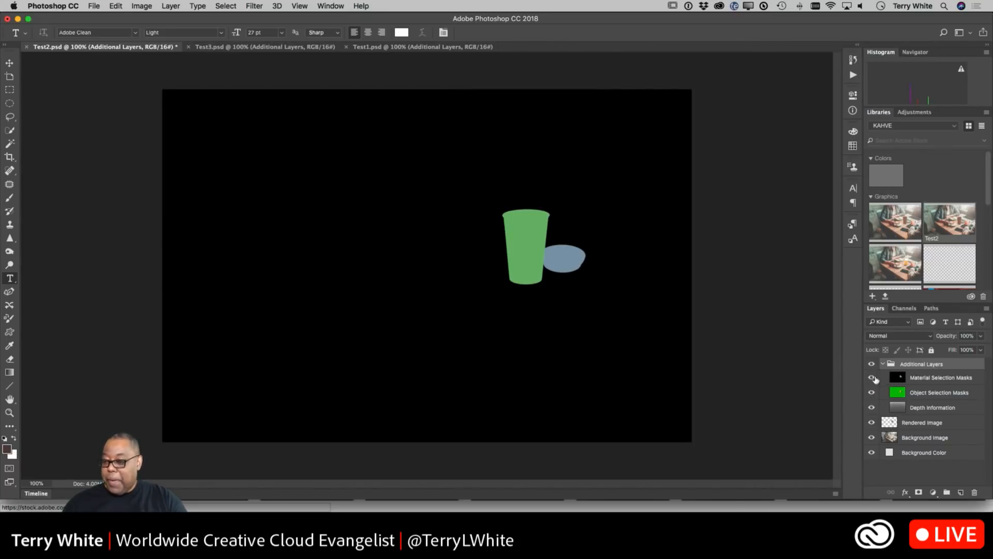
click(872, 366)
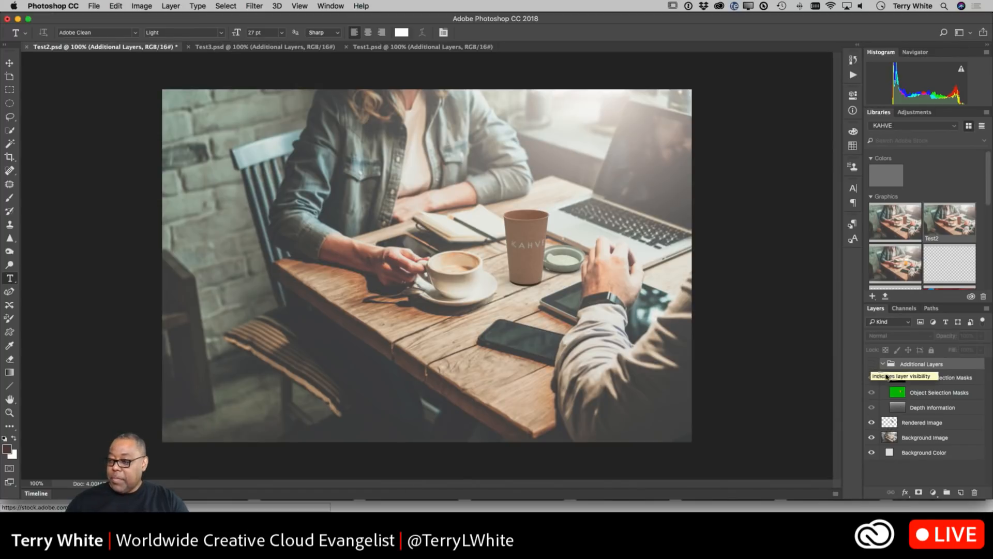
click(872, 424)
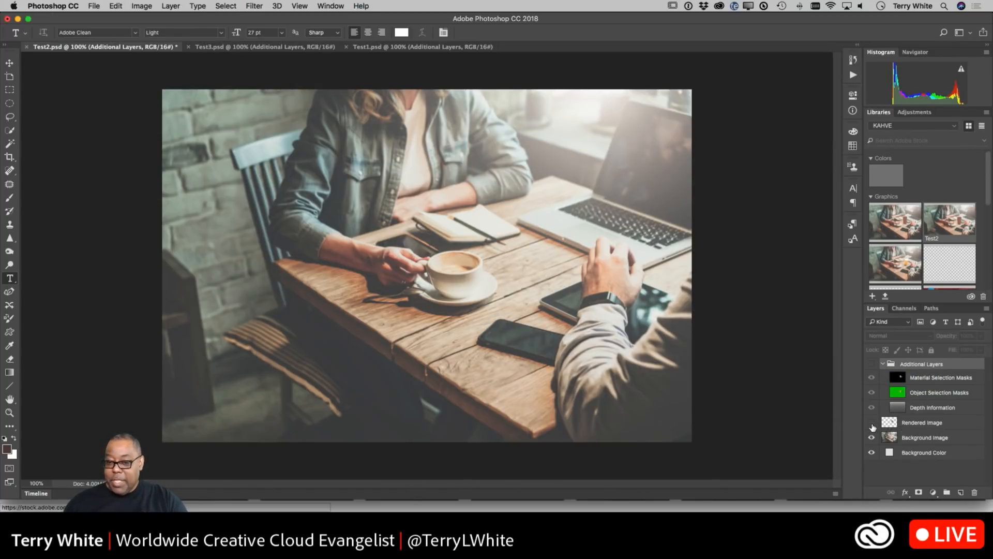
click(872, 423)
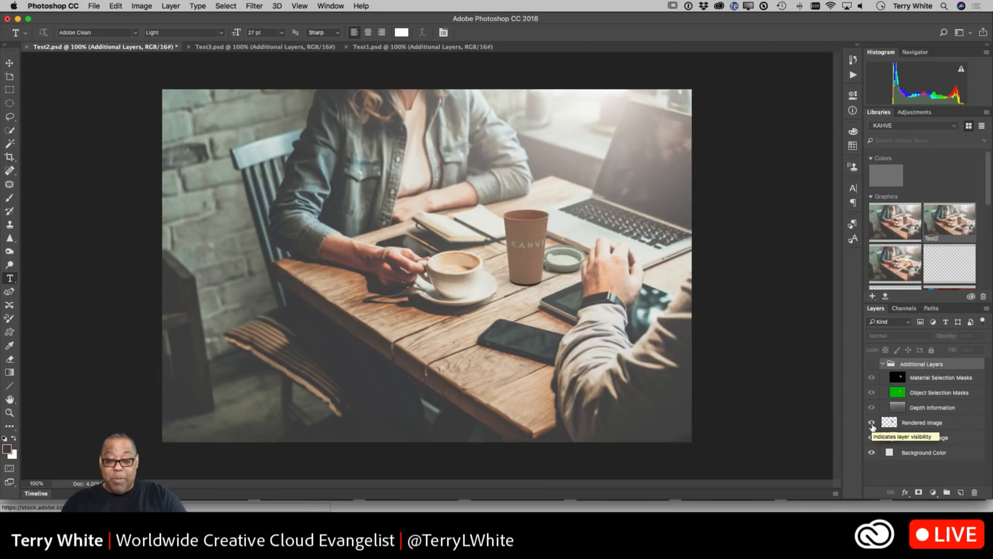